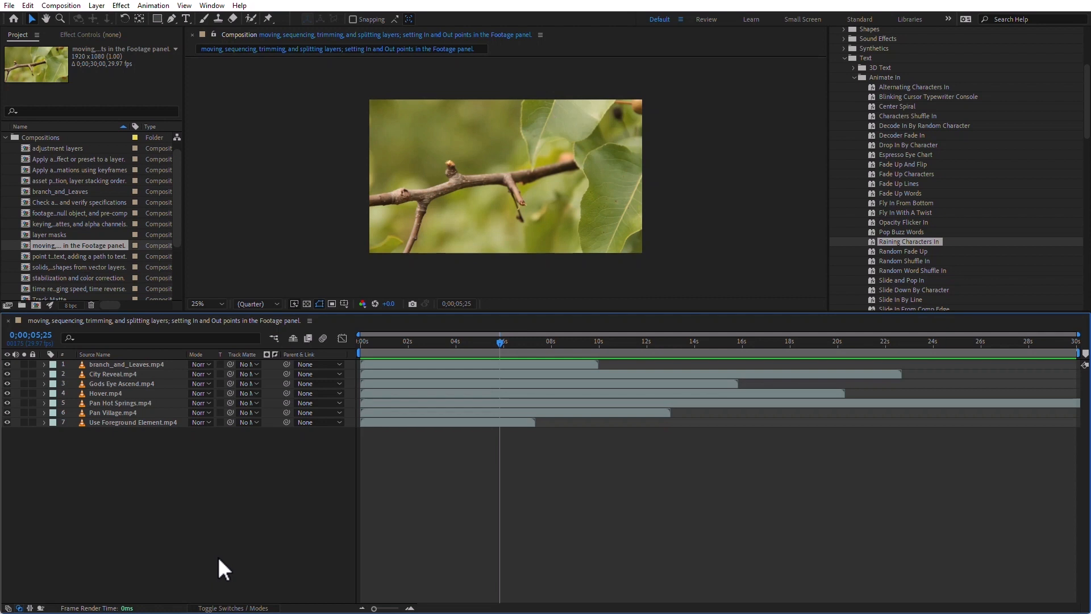
Slide the branch_and_Leaves.mp4 layer along the timeline and align its start with the playhead at 0;00;02;00.
{"action": "left_click", "coordinate": [377, 363]}
{"action": "left_click_drag", "start_coordinate": [377, 363], "coordinate": [461, 358]}
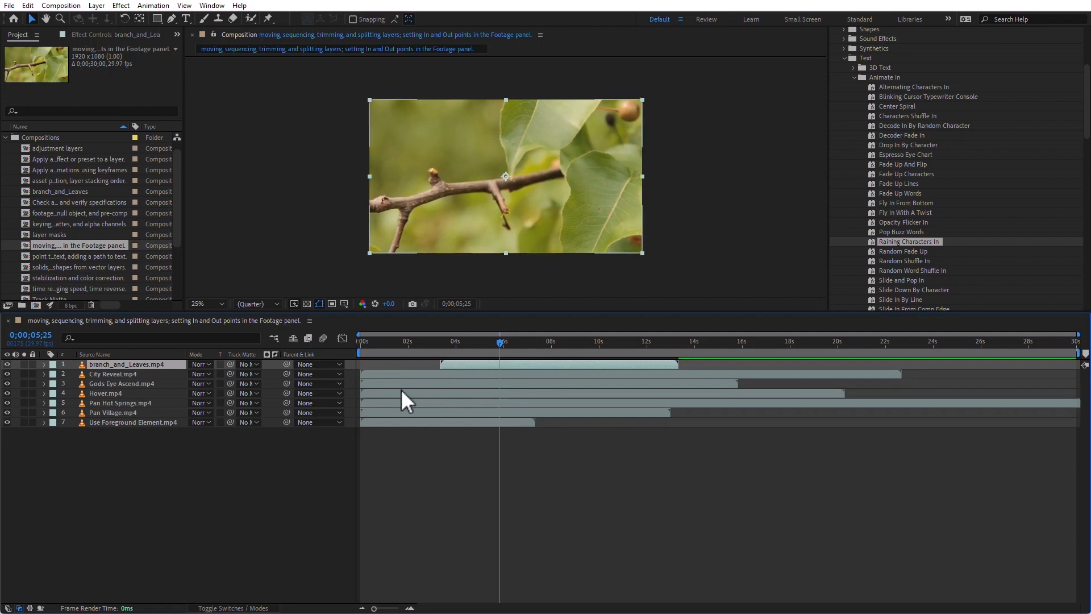
{"action": "left_click", "coordinate": [34, 335]}
{"action": "type", "text": "200"}
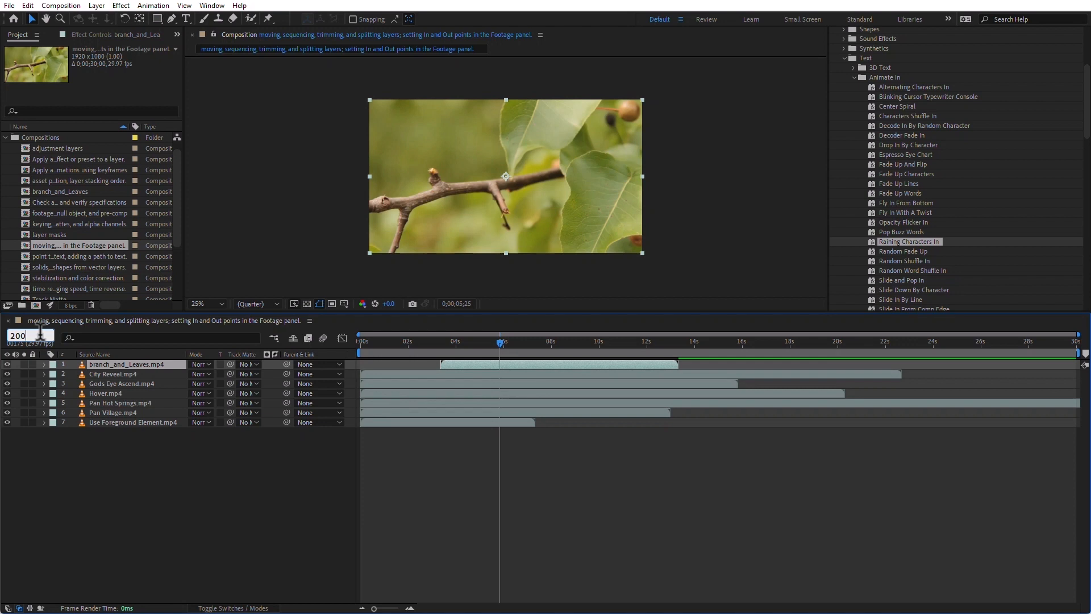
{"action": "key", "text": "Return"}
{"action": "left_click_drag", "start_coordinate": [513, 363], "coordinate": [478, 363]}
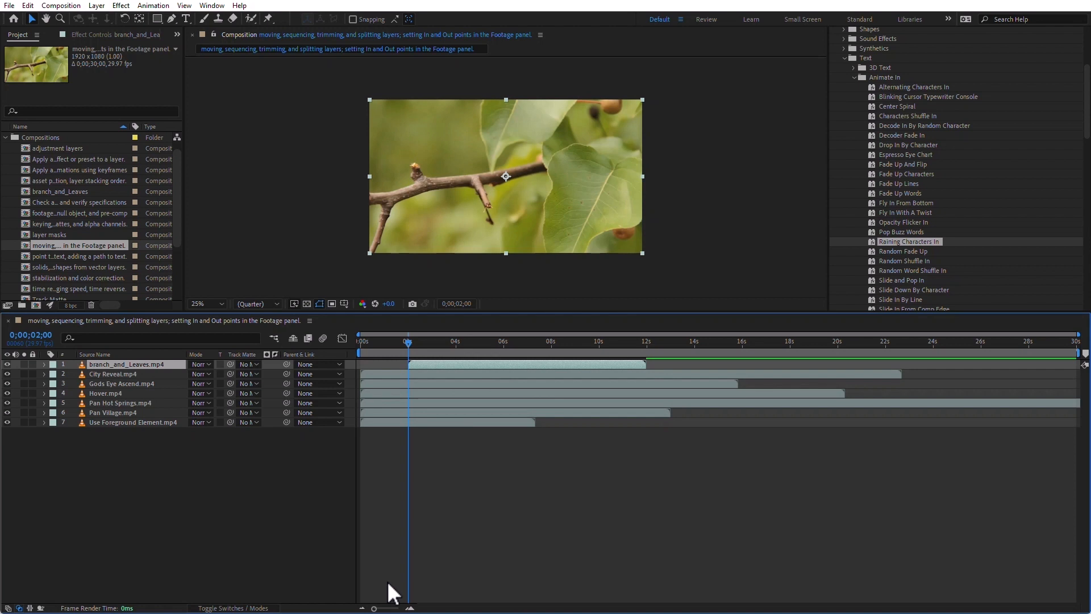
Move the branch_and_Leaves.mp4 layer so that its In point lands on the playhead at 0;00;04;20.
{"action": "left_click", "coordinate": [472, 339]}
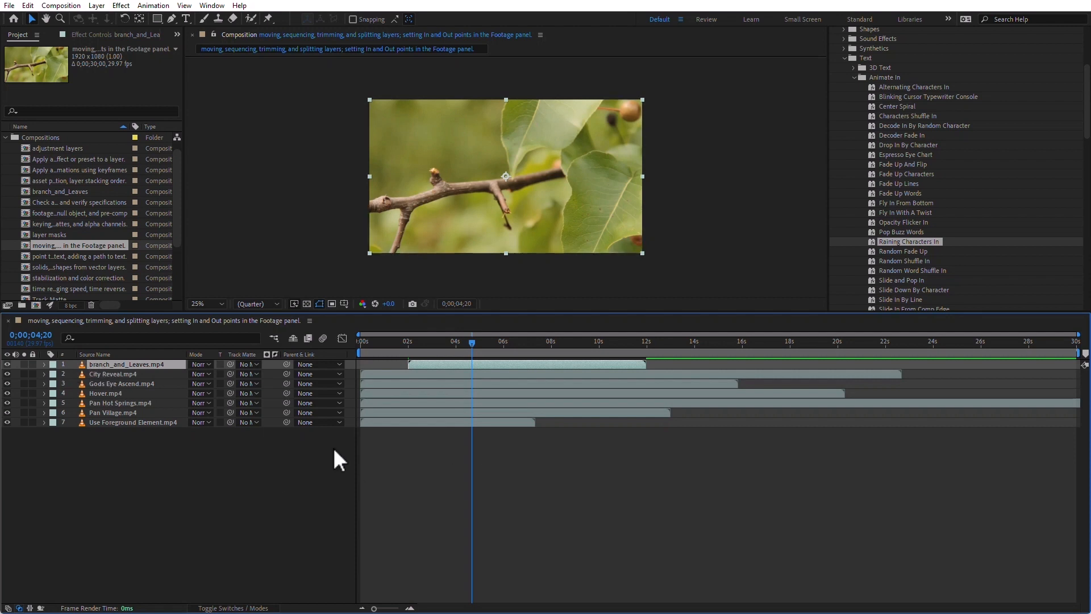
{"action": "key", "text": "bracketleft"}
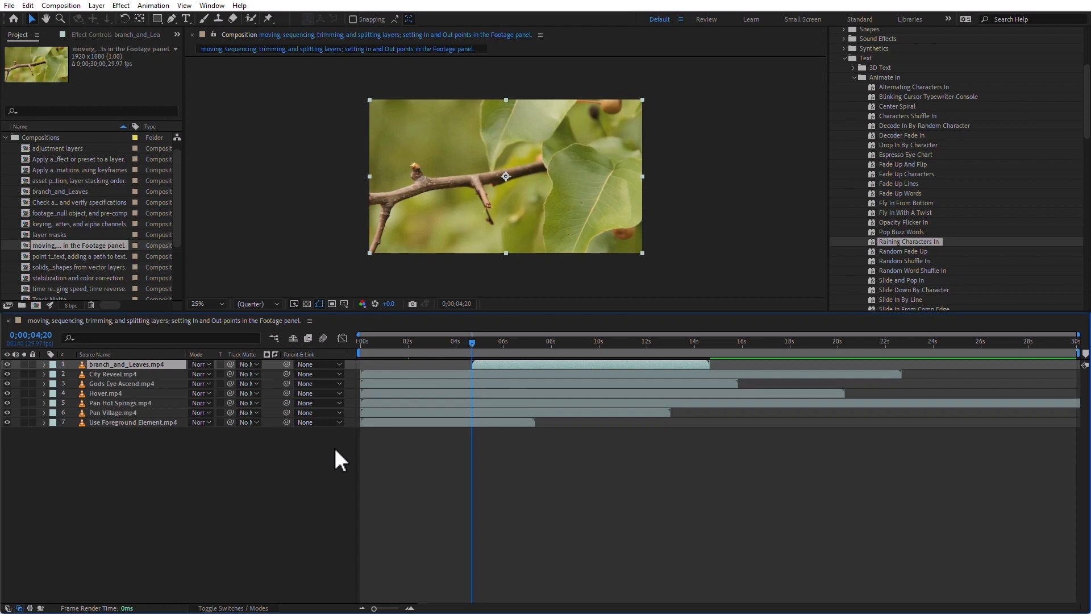
Try shifting the branch_and_Leaves.mp4 layer upward in the composition frame, and undo the move.
{"action": "left_click_drag", "start_coordinate": [446, 143], "coordinate": [458, 79]}
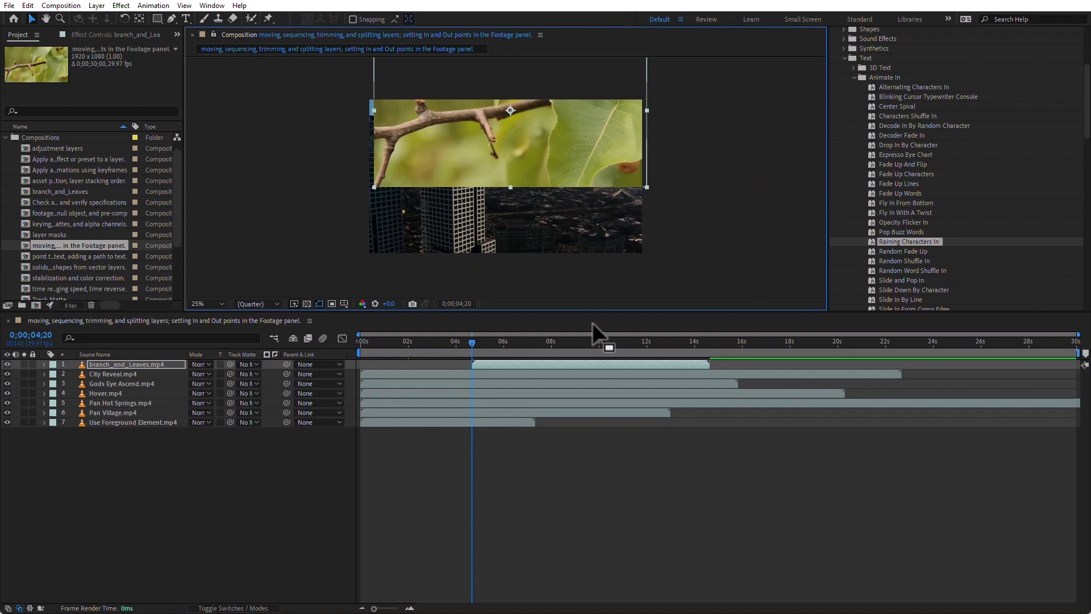
{"action": "key", "text": "ctrl+z"}
{"action": "key", "text": "ctrl+z"}
{"action": "key", "text": "ctrl+z"}
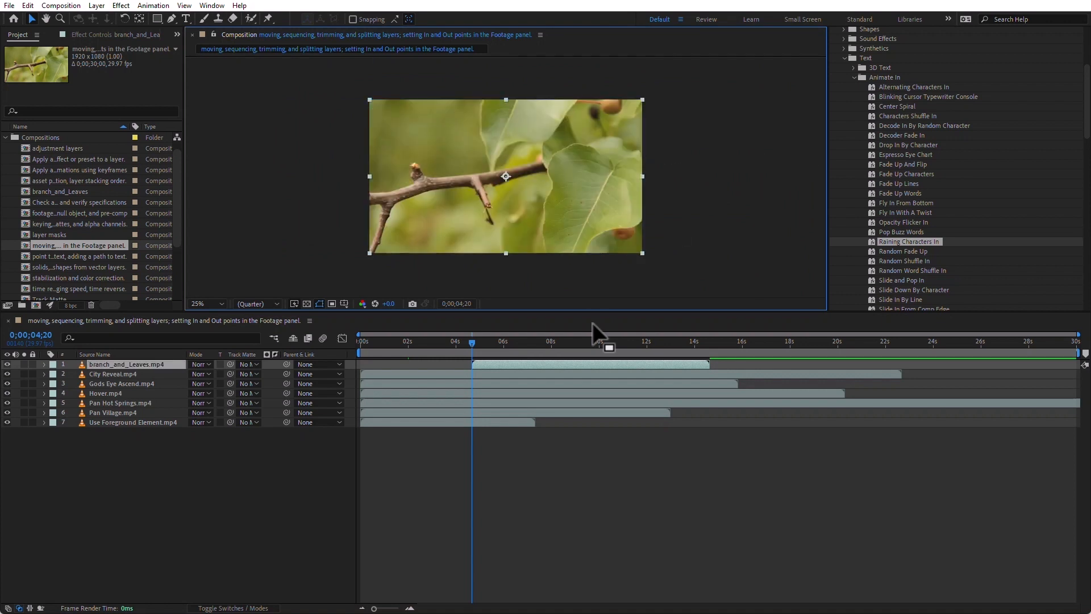
Place the In point of the branch_and_Leaves.mp4 layer at the composition's start, 0;00;00;00, and deselect the layer.
{"action": "key", "text": "Home"}
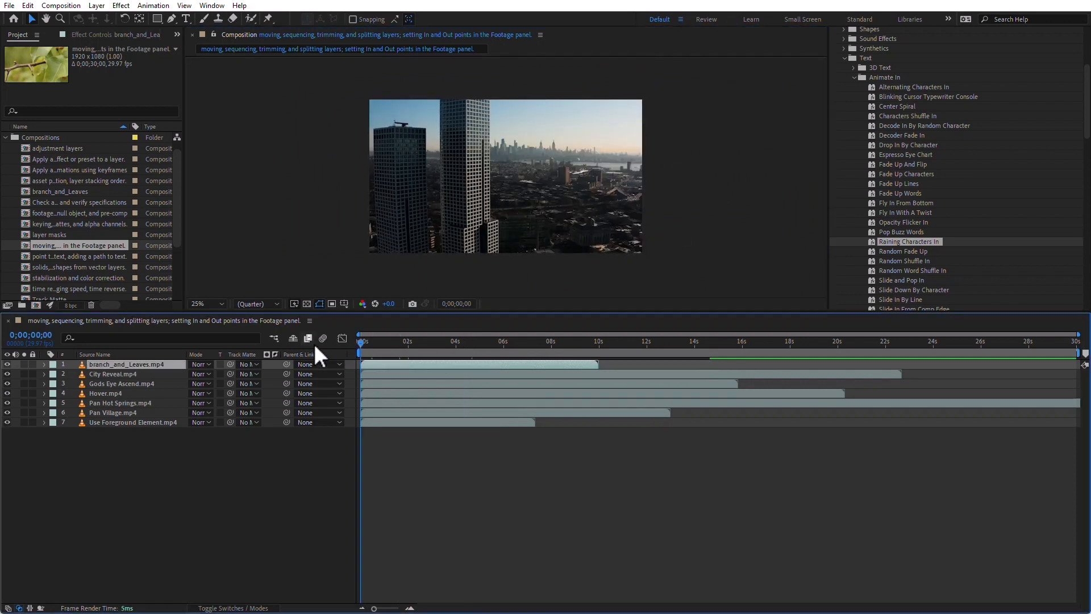
{"action": "key", "text": "bracketleft"}
{"action": "left_click", "coordinate": [585, 599]}
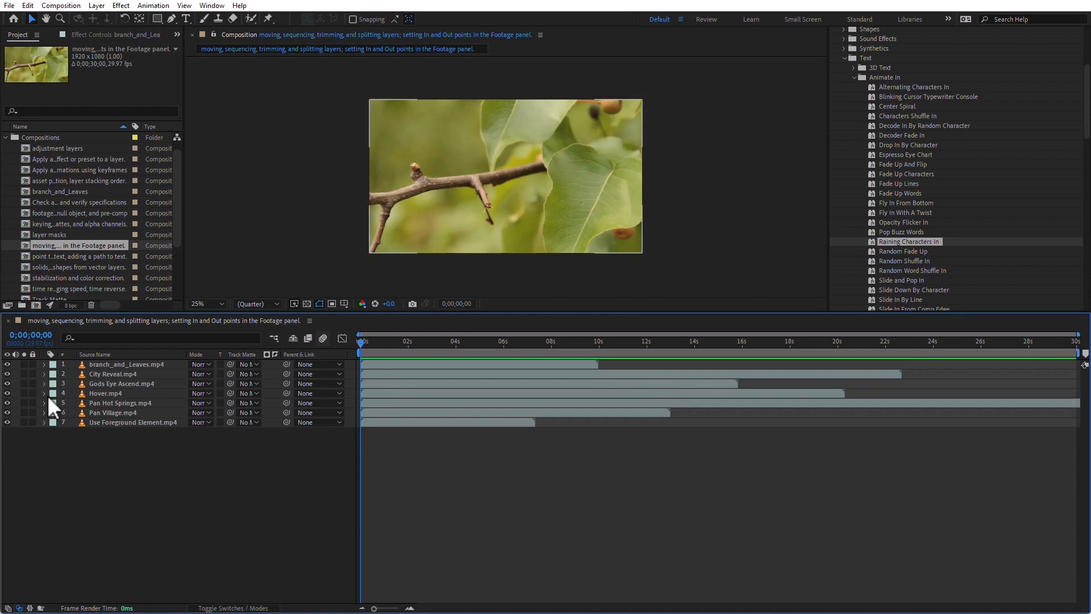
Open the branch_and_Leaves.mp4 layer in the Layer viewer and set its In point to 0;00;02;20 and Out point to 0;00;05;02.
{"action": "double_click", "coordinate": [87, 362]}
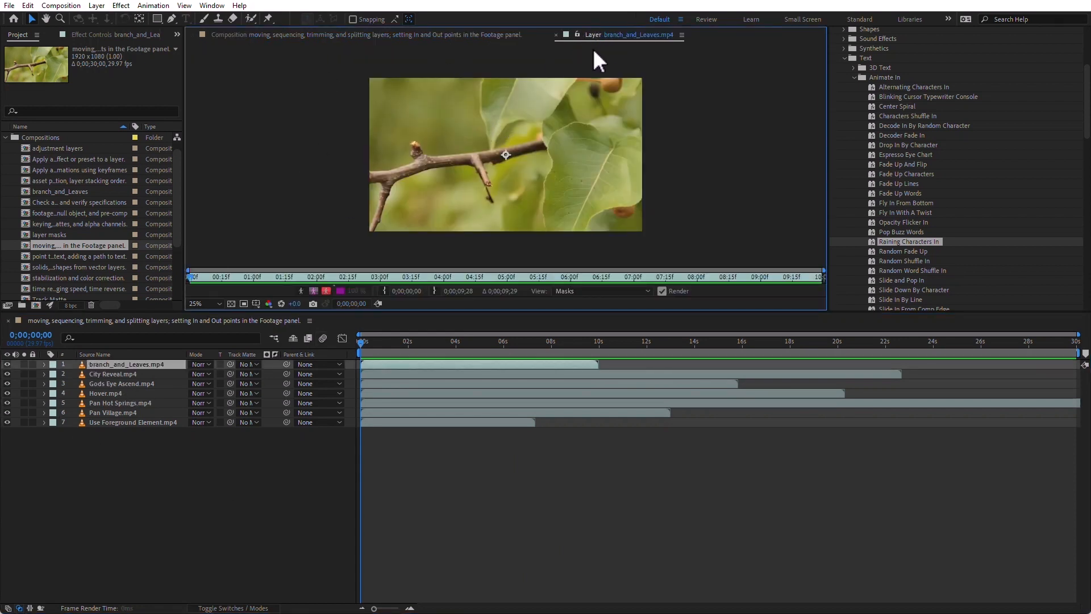
{"action": "mouse_move", "coordinate": [350, 275]}
{"action": "left_mouse_down"}
{"action": "mouse_move", "coordinate": [367, 275]}
{"action": "mouse_move", "coordinate": [358, 276]}
{"action": "left_mouse_up"}
{"action": "left_click", "coordinate": [385, 291]}
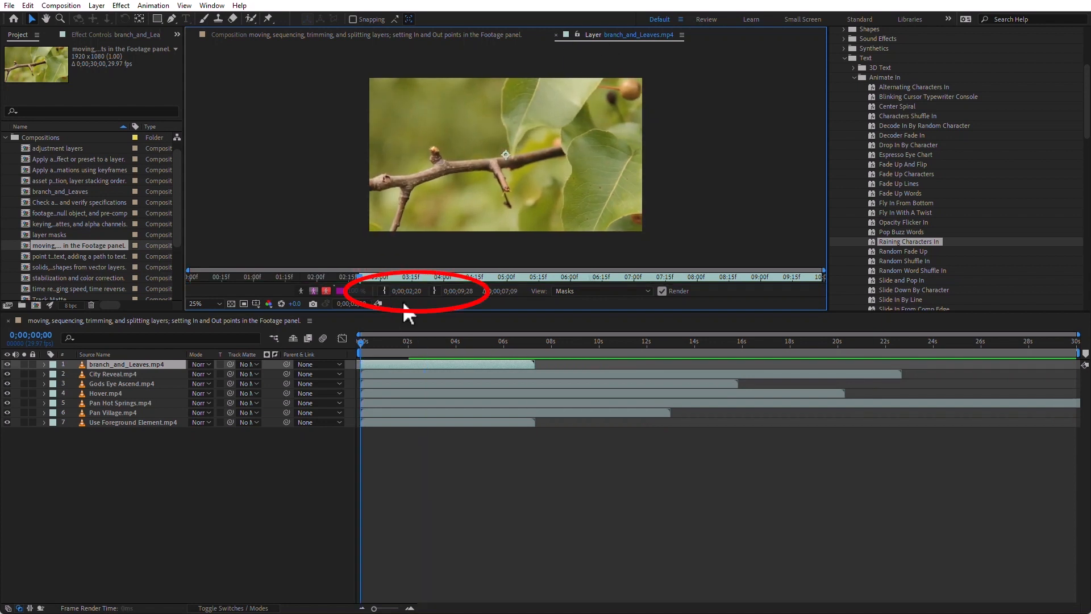
{"action": "left_click_drag", "start_coordinate": [441, 275], "coordinate": [511, 275]}
{"action": "left_click", "coordinate": [434, 291]}
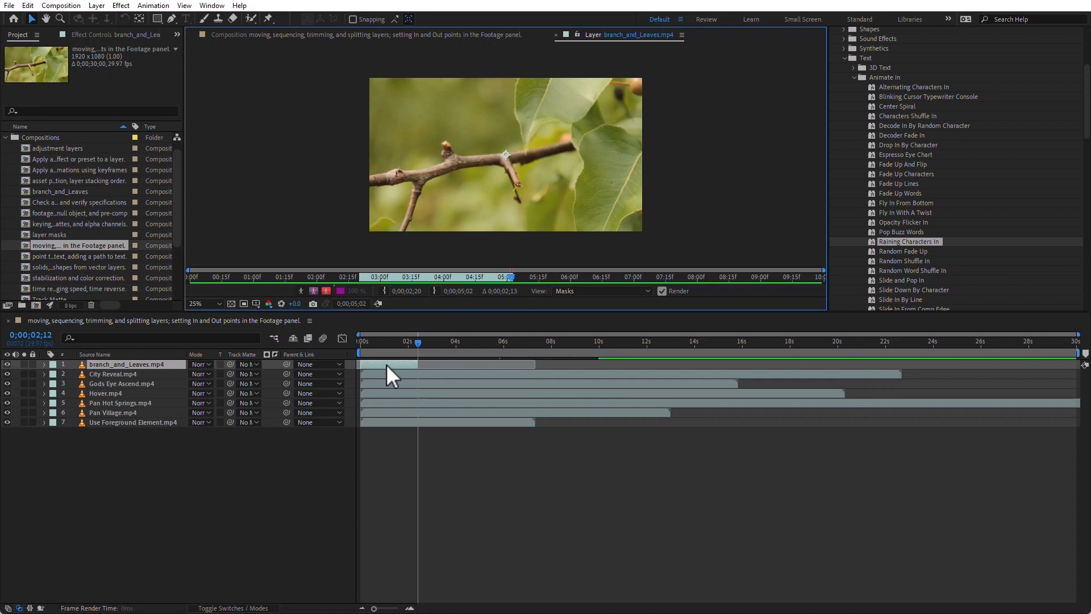
Undo the In and Out point trims on the branch_and_Leaves.mp4 layer and deselect it.
{"action": "key", "text": "ctrl+z"}
{"action": "key", "text": "ctrl+z"}
{"action": "left_click", "coordinate": [567, 536]}
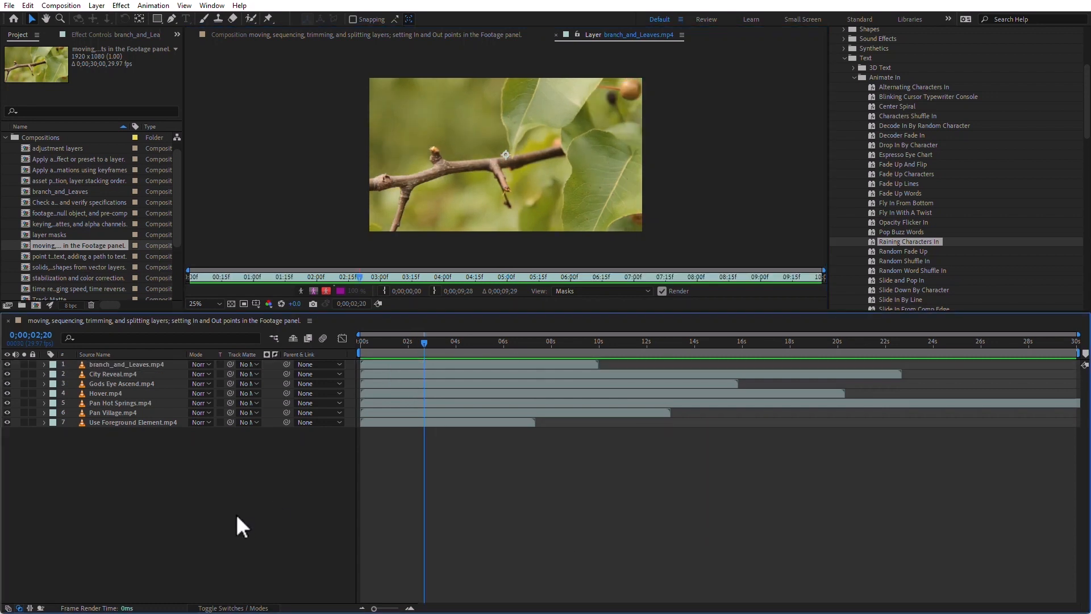
Open Pan Hot Springs.mp4 from the Video Files folder as footage and set its In point to 0;06;40;14 and Out point to 0;06;48;19.
{"action": "left_click", "coordinate": [5, 136]}
{"action": "left_click", "coordinate": [5, 203]}
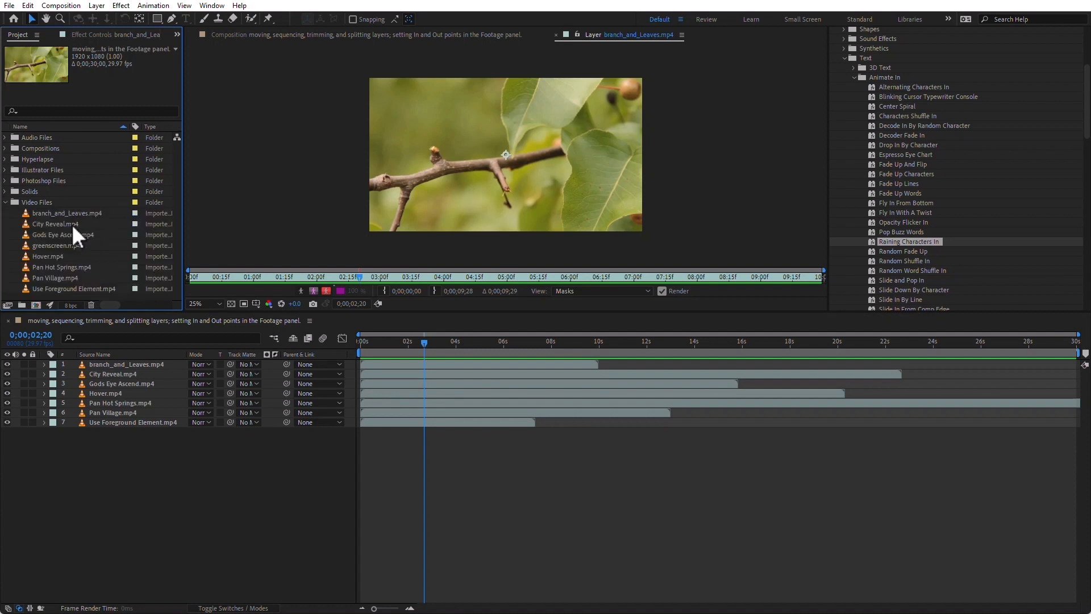
{"action": "double_click", "coordinate": [27, 266]}
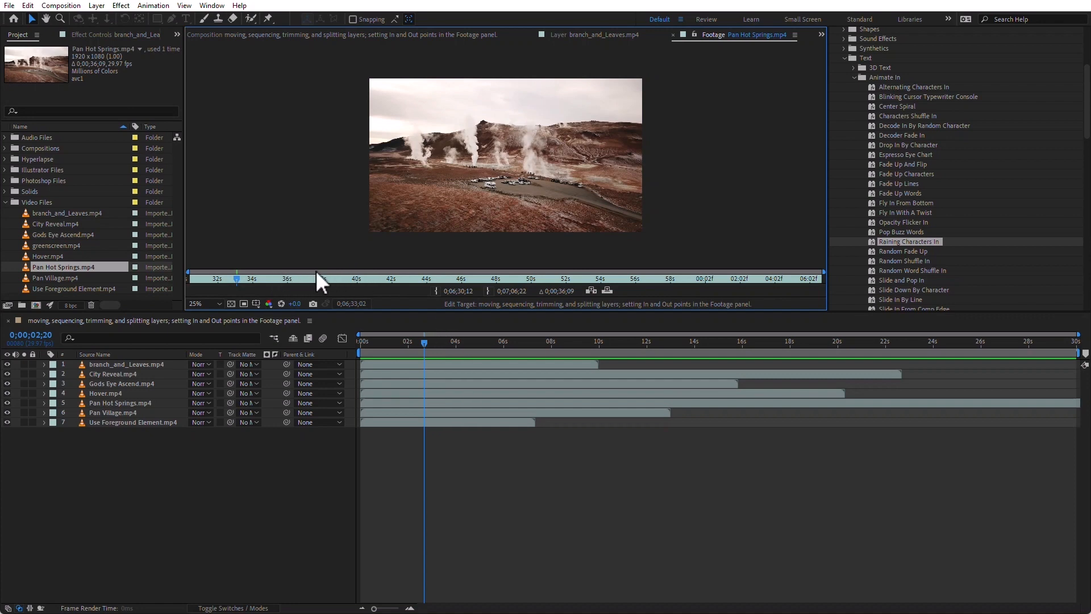
{"action": "left_click_drag", "start_coordinate": [236, 279], "coordinate": [508, 278]}
{"action": "left_click", "coordinate": [436, 291]}
{"action": "left_click", "coordinate": [487, 290]}
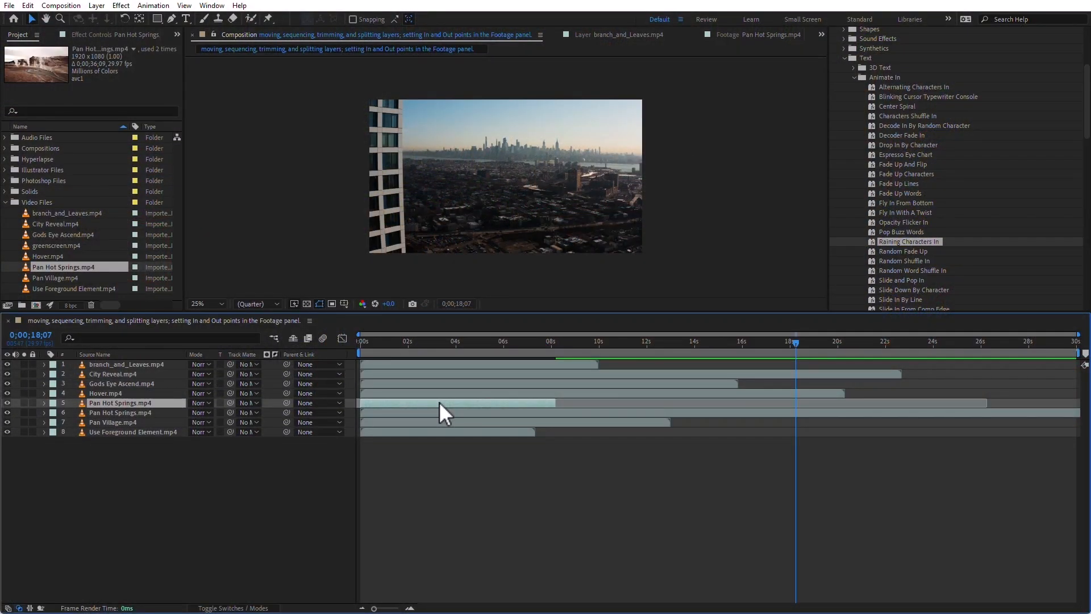
Solo the upper, trimmed Pan Hot Springs.mp4 layer, preview it, and extend its Out point to about 16.7 seconds.
{"action": "left_click", "coordinate": [24, 403]}
{"action": "left_click_drag", "start_coordinate": [380, 343], "coordinate": [551, 353]}
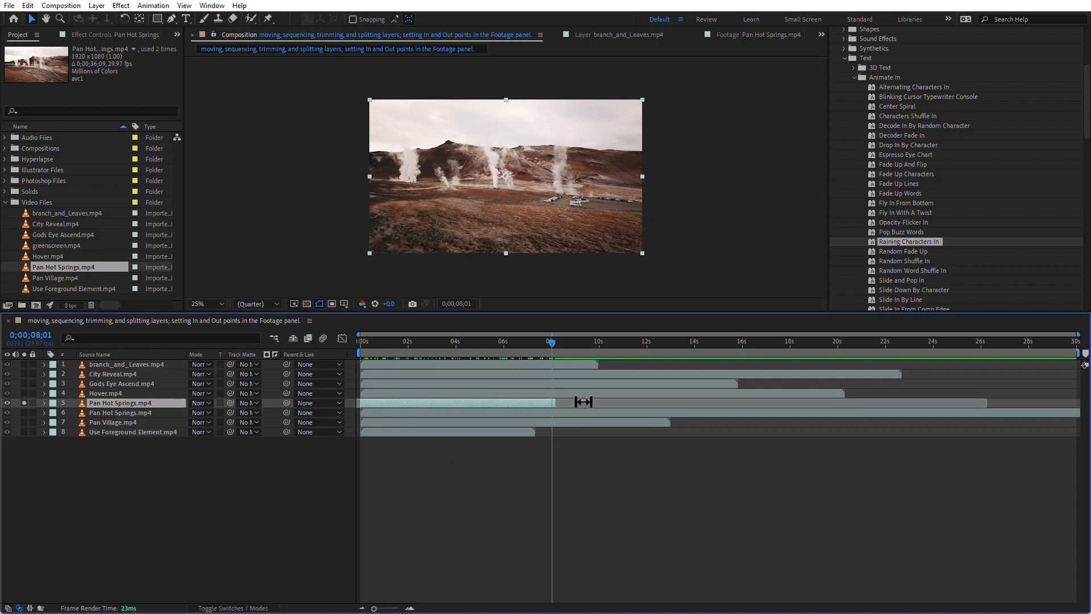
{"action": "left_click_drag", "start_coordinate": [555, 402], "coordinate": [755, 413]}
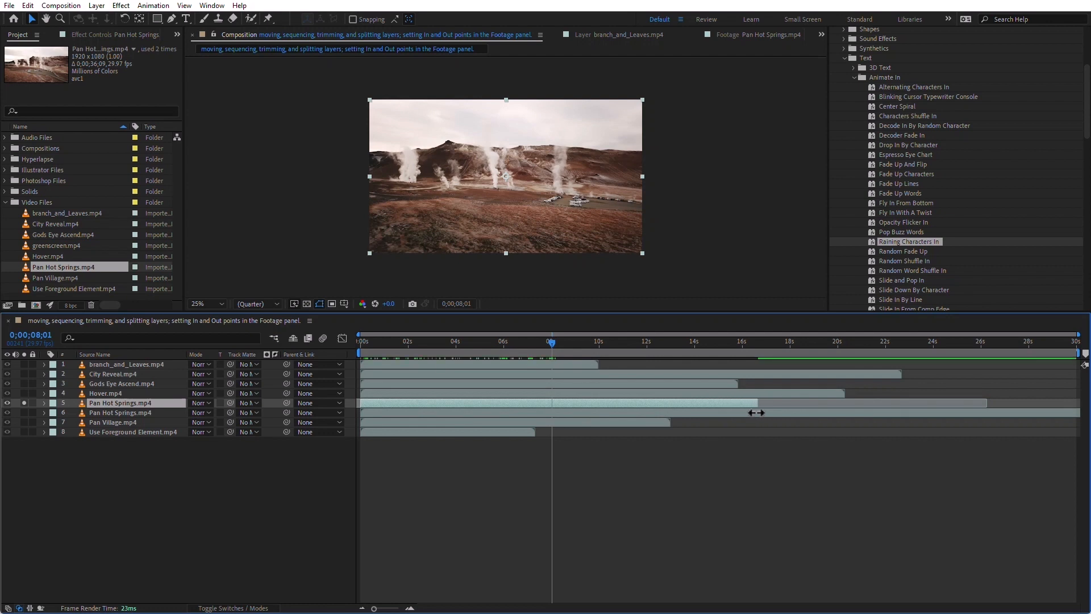
Delete the upper, trimmed Pan Hot Springs.mp4 layer from the timeline.
{"action": "key", "text": "alt+bracketright"}
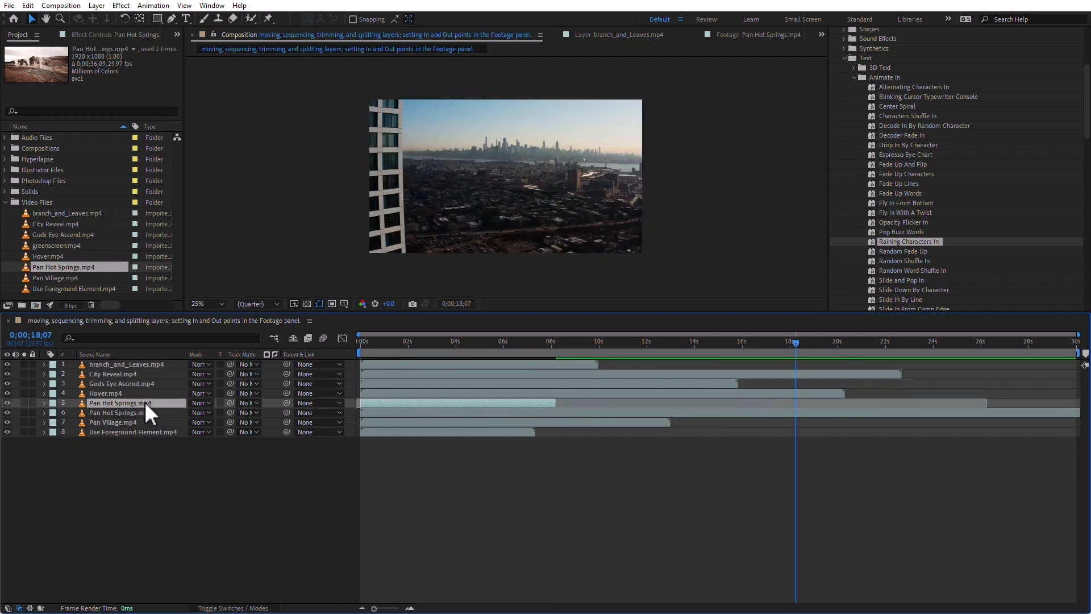
{"action": "key", "text": "Delete"}
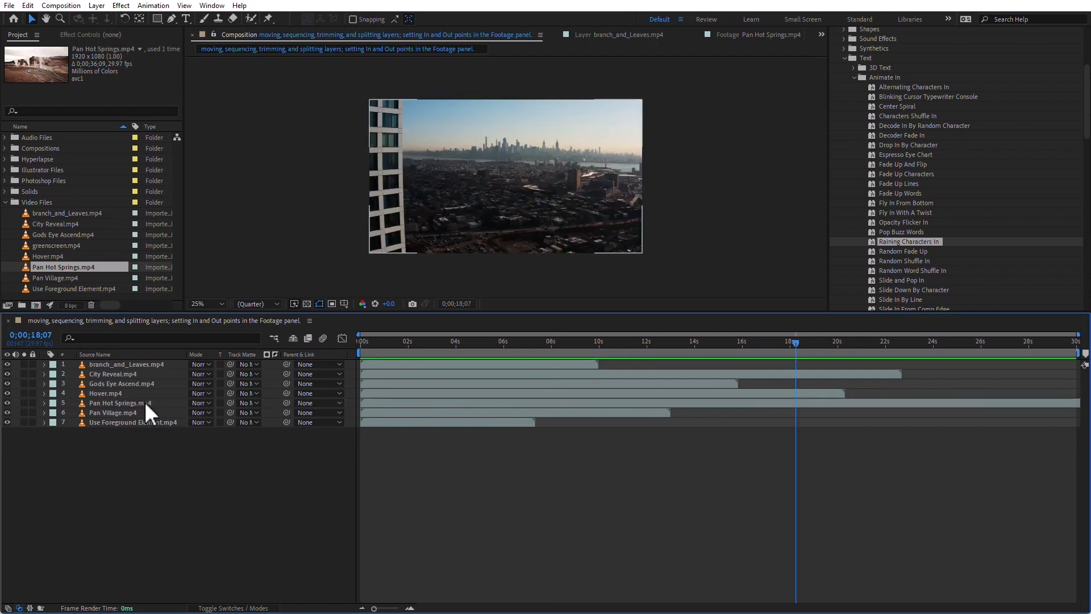
Trim the end of the Pan Hot Springs.mp4 layer to the playhead at 0;00;03;03.
{"action": "left_click", "coordinate": [112, 402]}
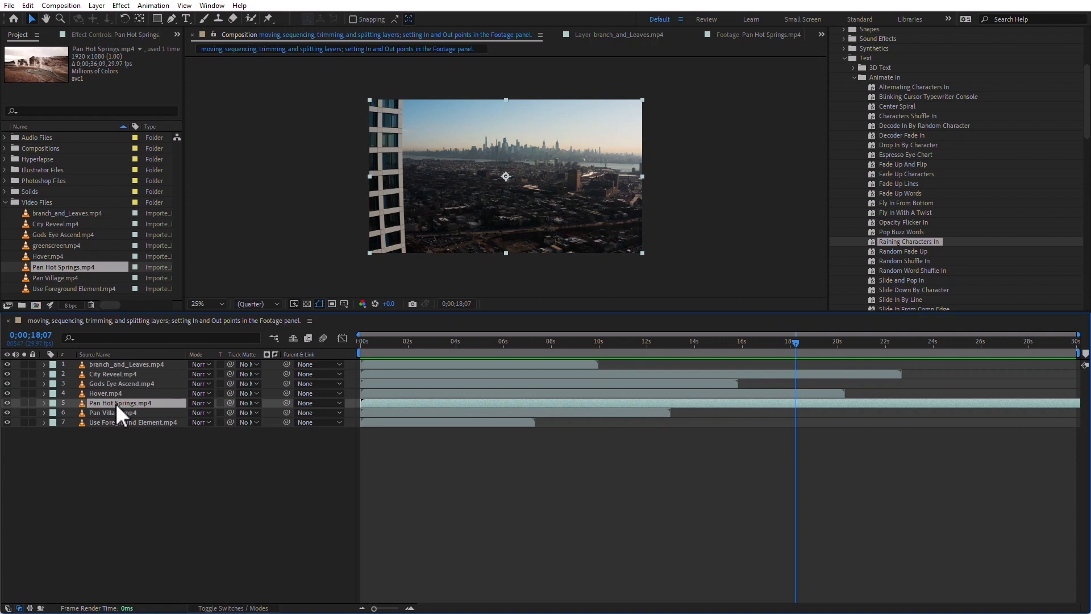
{"action": "left_click", "coordinate": [37, 338]}
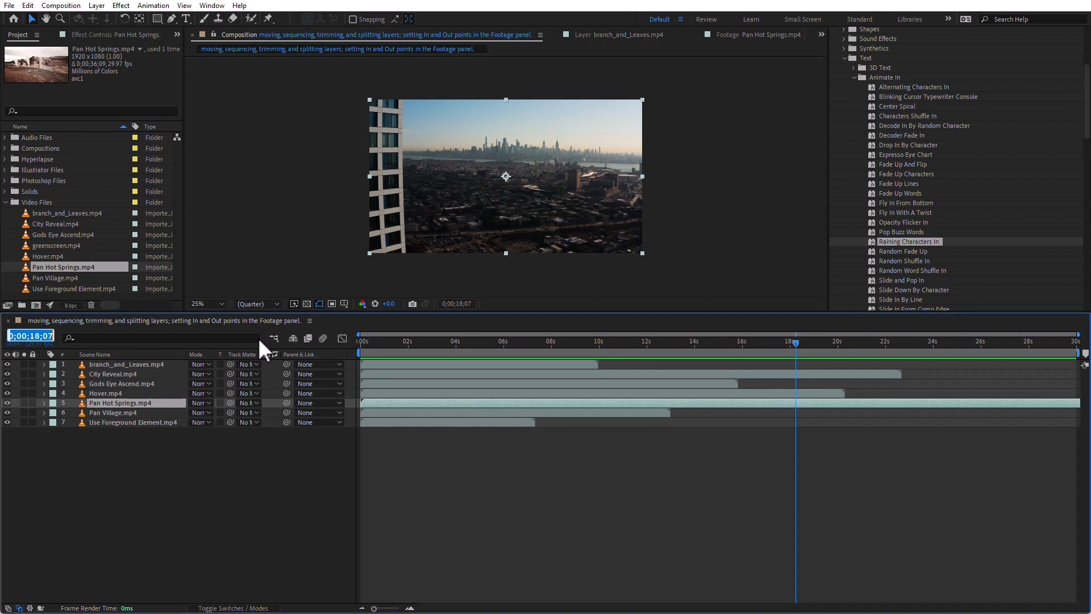
{"action": "type", "text": "303"}
{"action": "key", "text": "Return"}
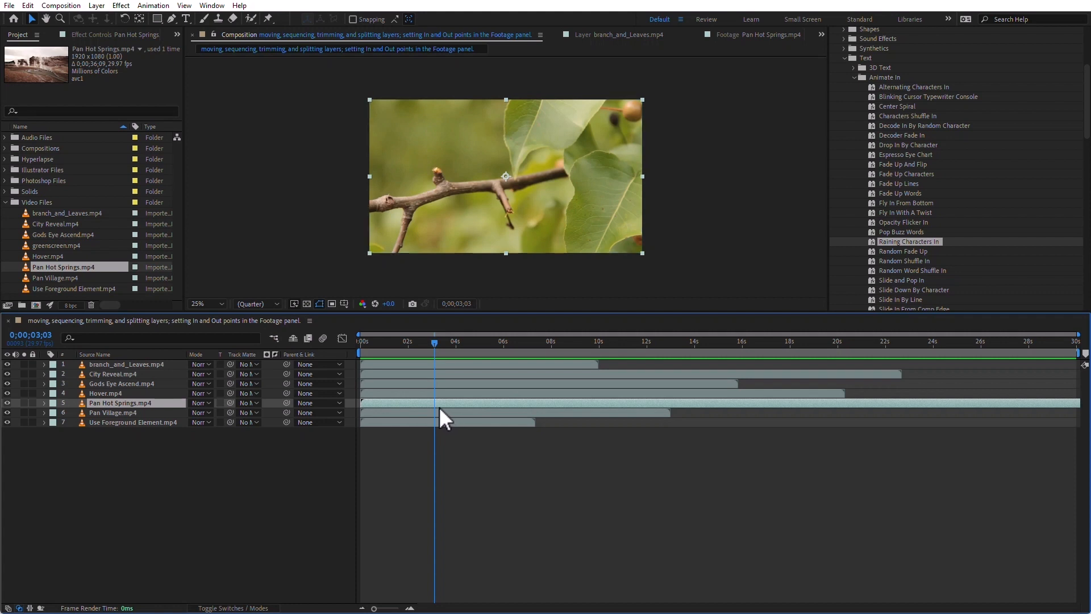
{"action": "key", "text": "alt+bracketright"}
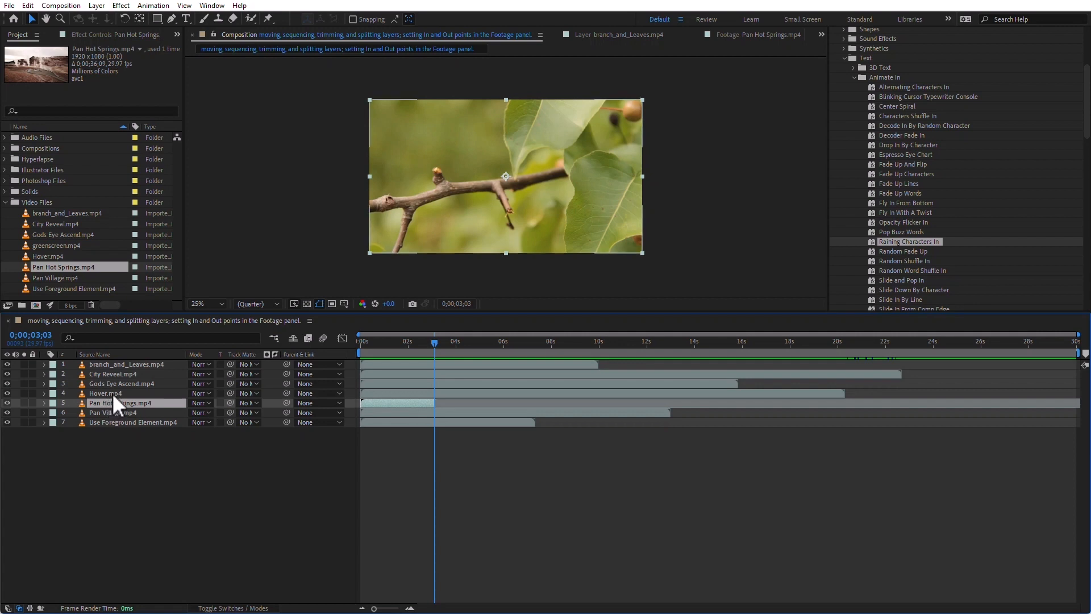
Trim the end of the Gods Eye Ascend.mp4 layer to the playhead at 0;00;04;15.
{"action": "left_click", "coordinate": [124, 383]}
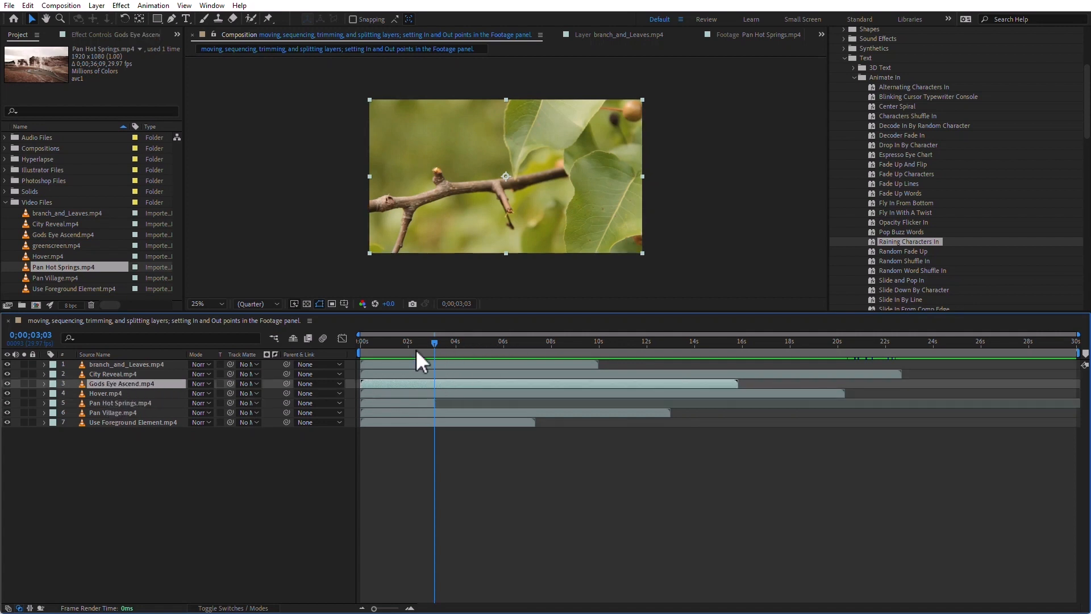
{"action": "left_click", "coordinate": [40, 333]}
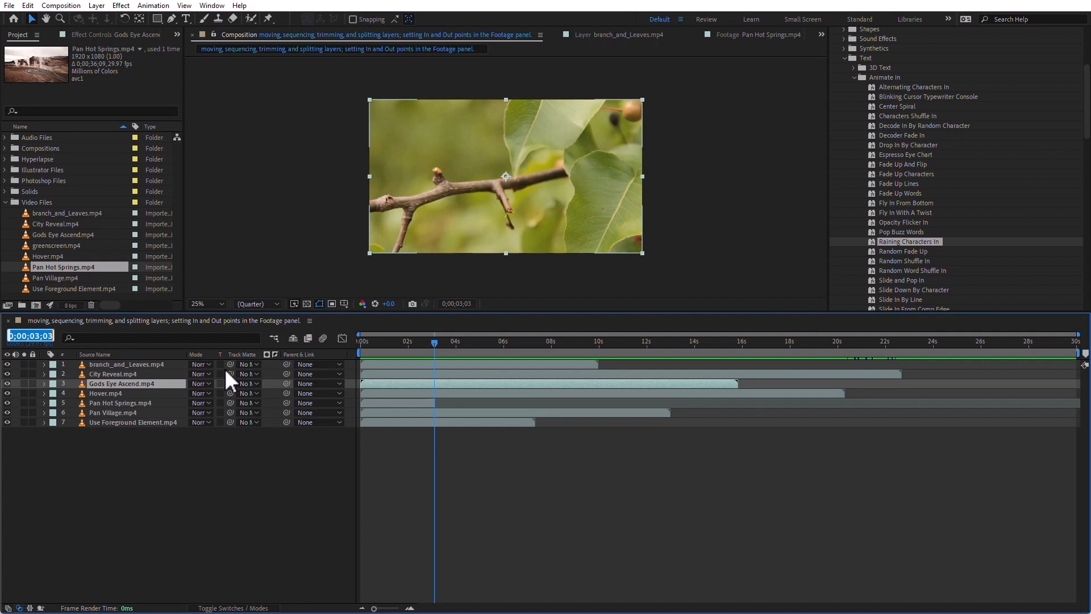
{"action": "type", "text": "415"}
{"action": "key", "text": "Return"}
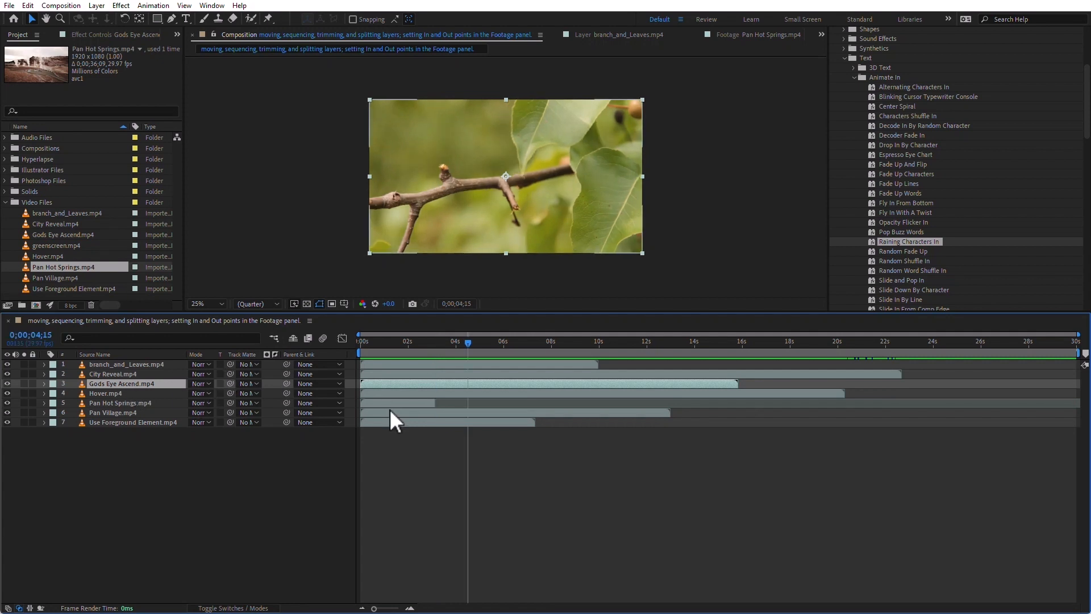
{"action": "key", "text": "alt+bracketright"}
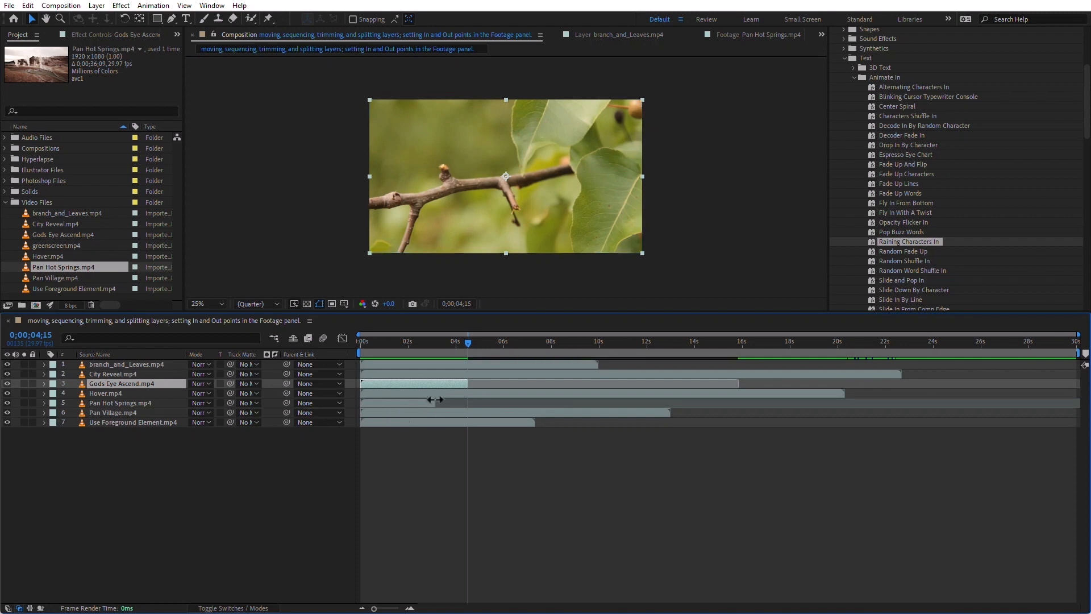
Shorten the branch_and_Leaves.mp4 layer so that it ends at the playhead at 0;00;05;00.
{"action": "left_click", "coordinate": [127, 363]}
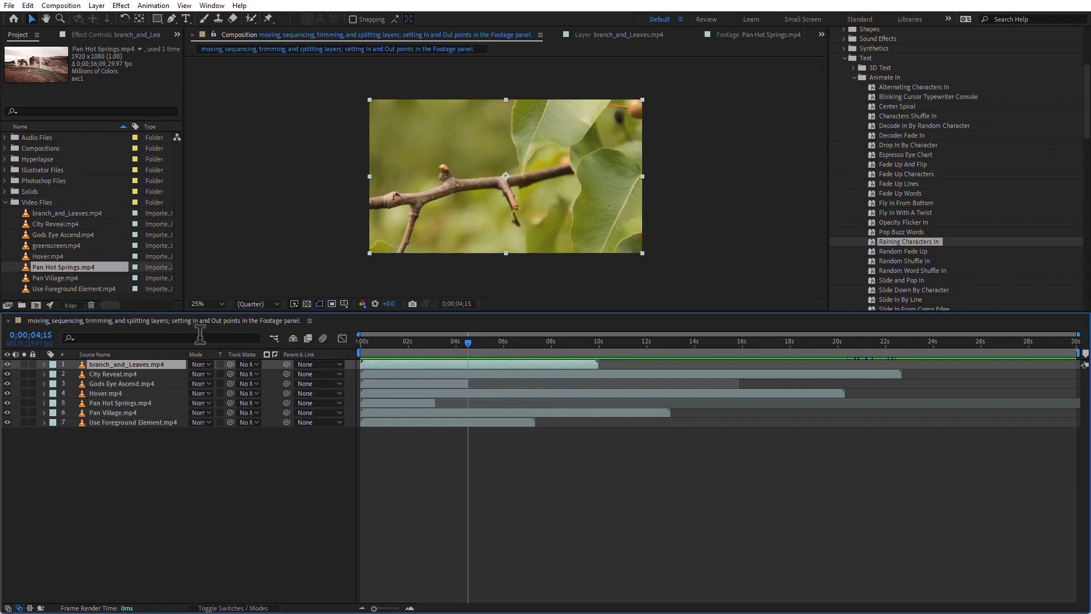
{"action": "left_click", "coordinate": [31, 335]}
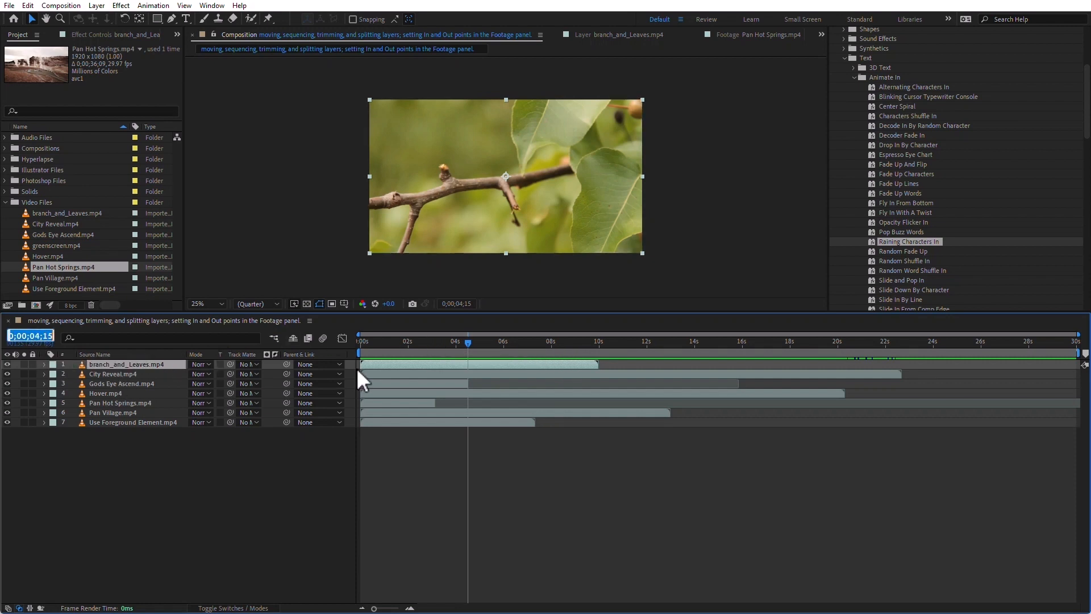
{"action": "type", "text": "500"}
{"action": "key", "text": "Return"}
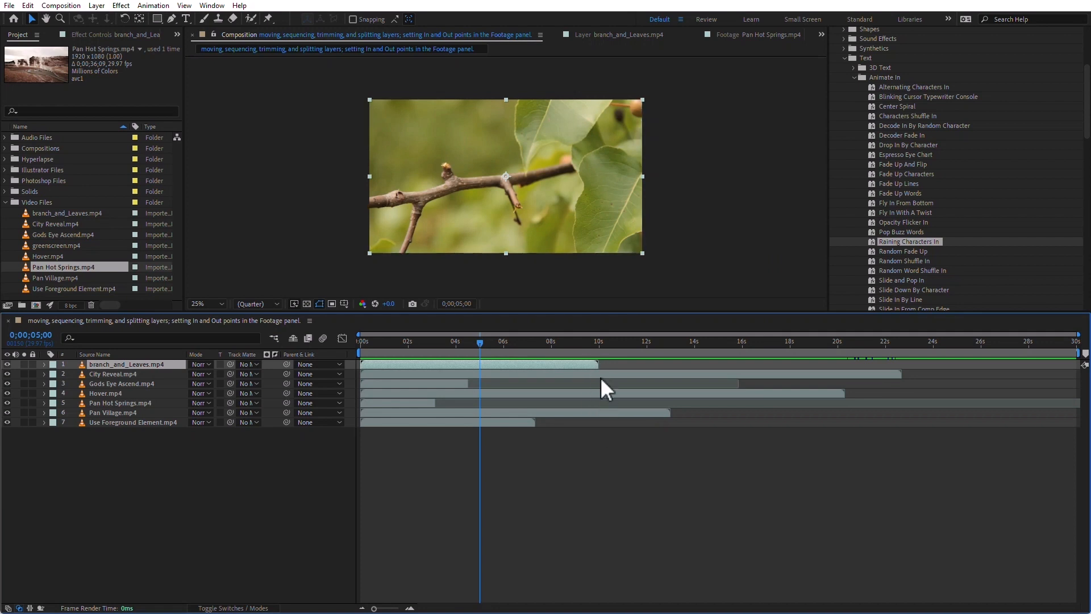
{"action": "left_click_drag", "start_coordinate": [597, 363], "coordinate": [483, 371]}
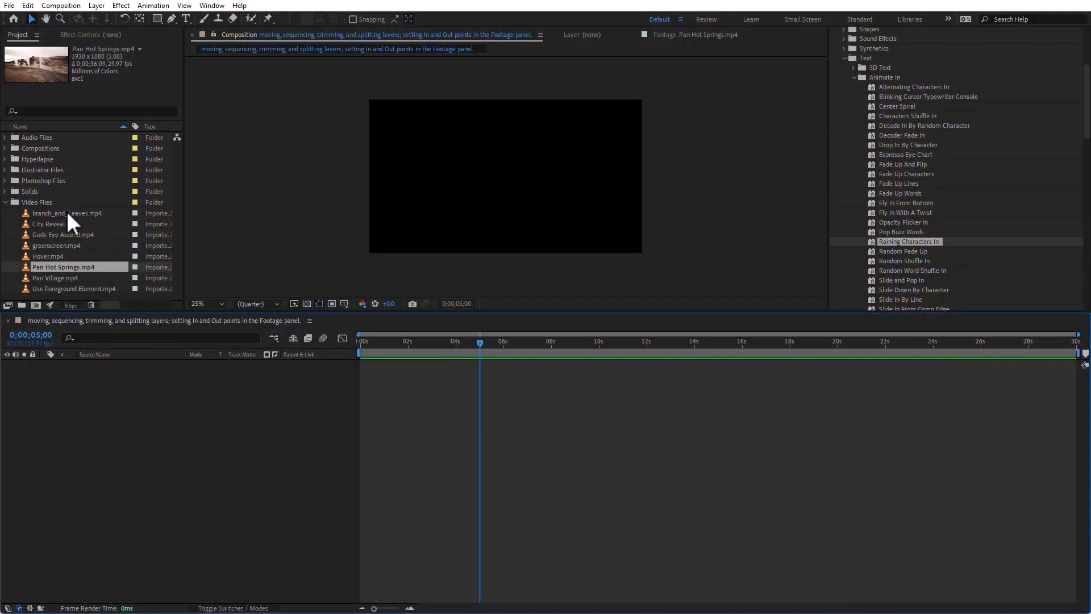
Reopen the Pan Hot Springs.mp4 footage and extend its In and Out points to the full clip length.
{"action": "double_click", "coordinate": [26, 267]}
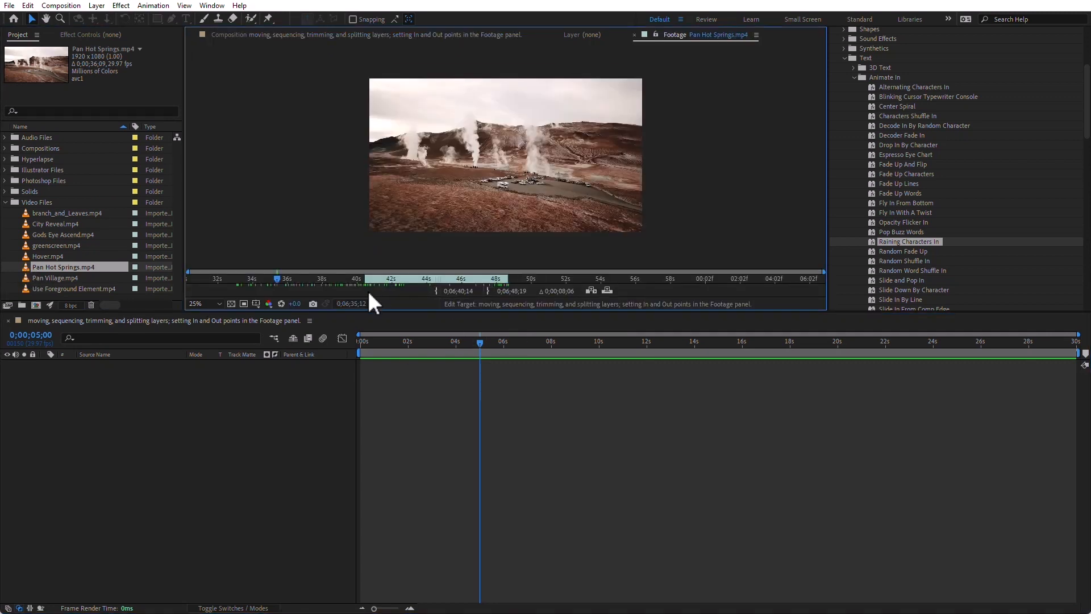
{"action": "left_click_drag", "start_coordinate": [365, 277], "coordinate": [190, 276]}
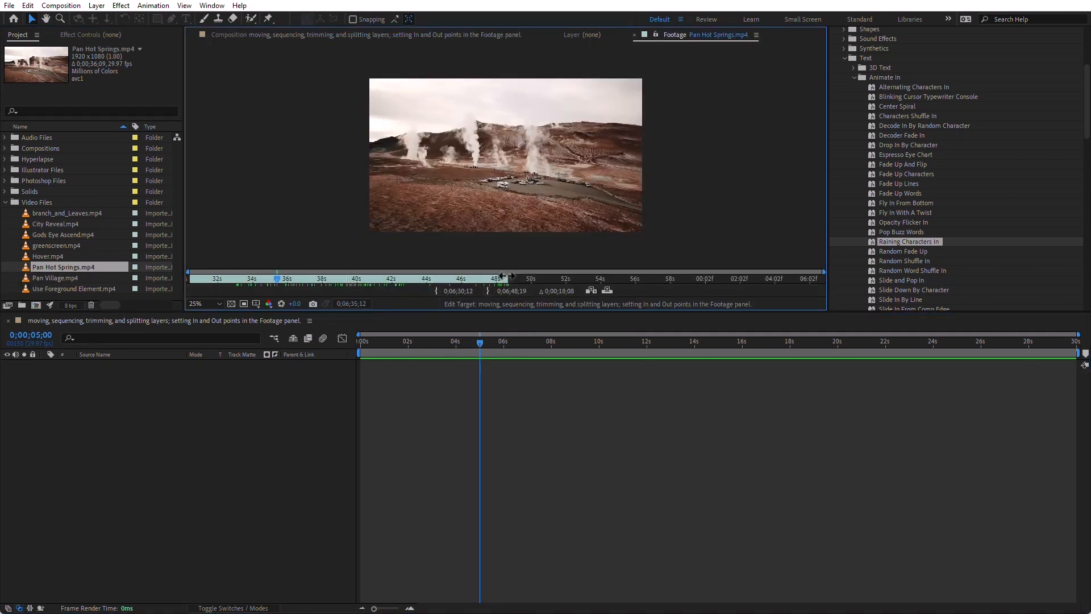
{"action": "left_click_drag", "start_coordinate": [507, 277], "coordinate": [945, 283]}
{"action": "left_click", "coordinate": [150, 477]}
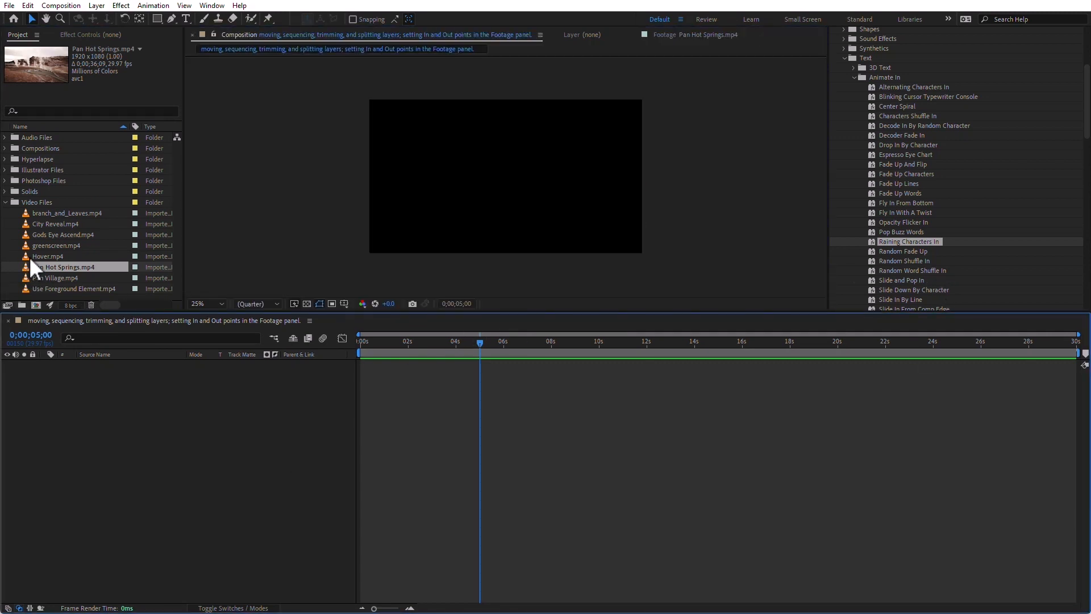
Add all video files from branch_and_Leaves.mp4 to Use Foreground Element.mp4, except greenscreen.mp4, to the timeline.
{"action": "left_click", "coordinate": [28, 211]}
{"action": "left_click", "coordinate": [30, 288], "text": "shift"}
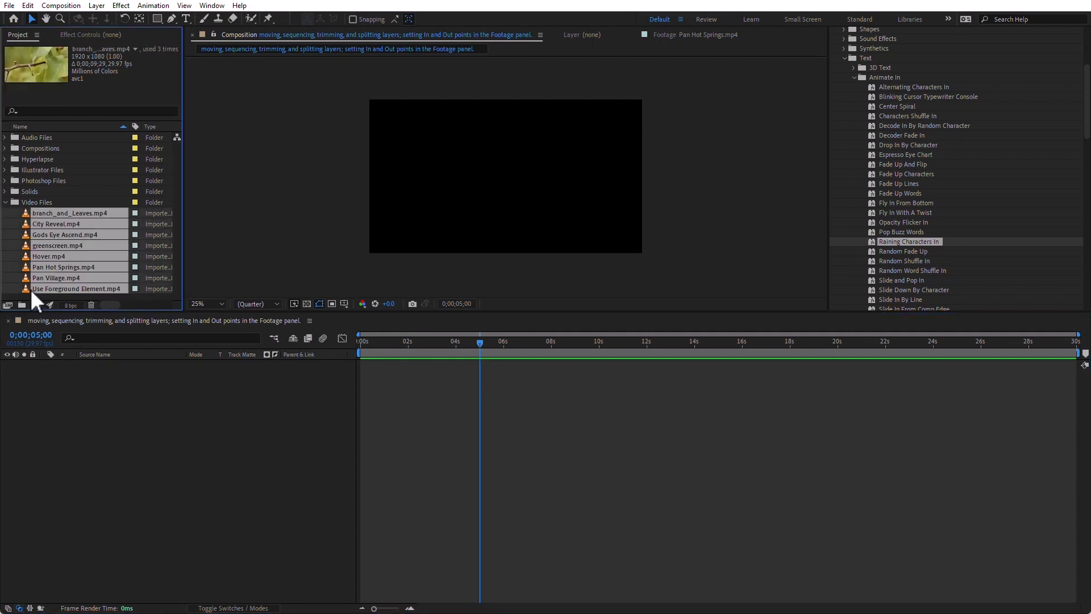
{"action": "left_click", "coordinate": [28, 245], "text": "ctrl"}
{"action": "left_click_drag", "start_coordinate": [30, 210], "coordinate": [510, 482]}
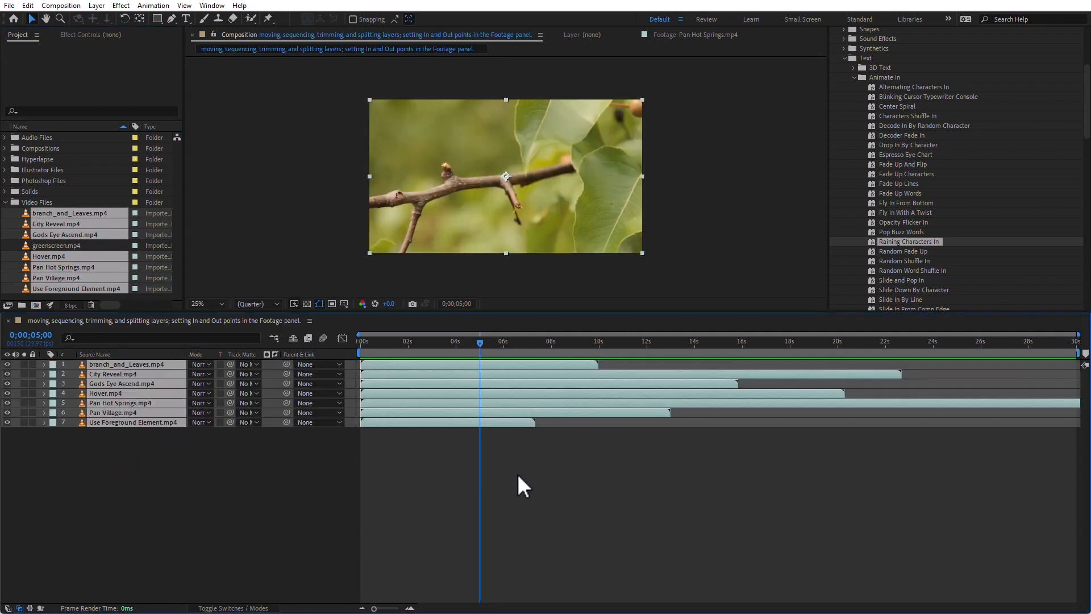
Trim the ends of all seven layers to 0;00;07;00, deselect them and return the playhead to 0;00;00;00.
{"action": "left_click_drag", "start_coordinate": [479, 345], "coordinate": [527, 343]}
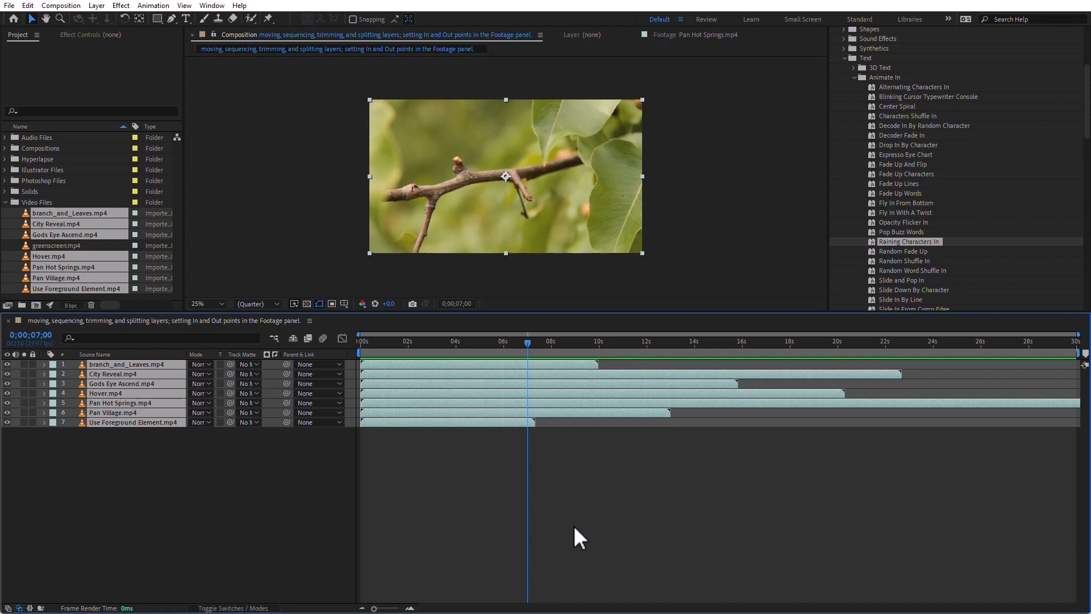
{"action": "key", "text": "alt+bracketright"}
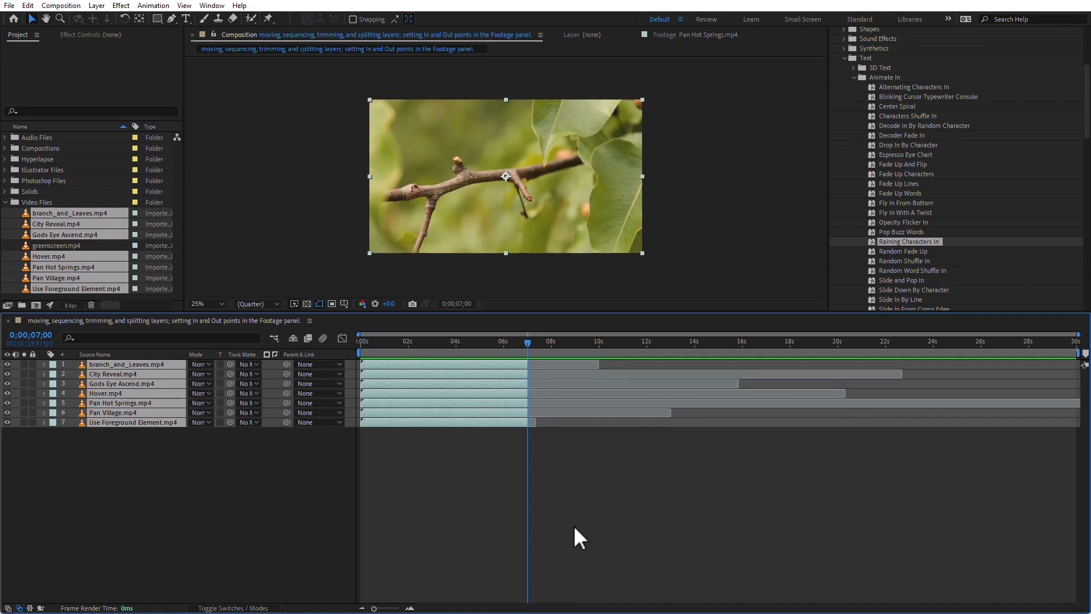
{"action": "left_click", "coordinate": [275, 519]}
{"action": "left_click_drag", "start_coordinate": [369, 340], "coordinate": [329, 335]}
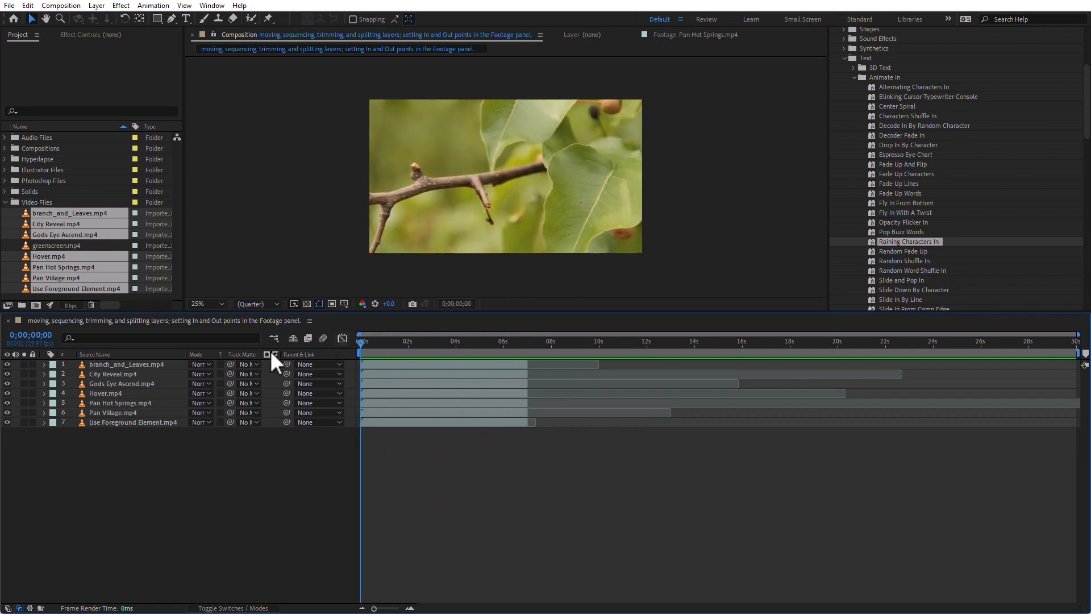
Select all seven timeline layers in order from branch_and_Leaves.mp4 down to Use Foreground Element.mp4.
{"action": "left_click", "coordinate": [135, 364]}
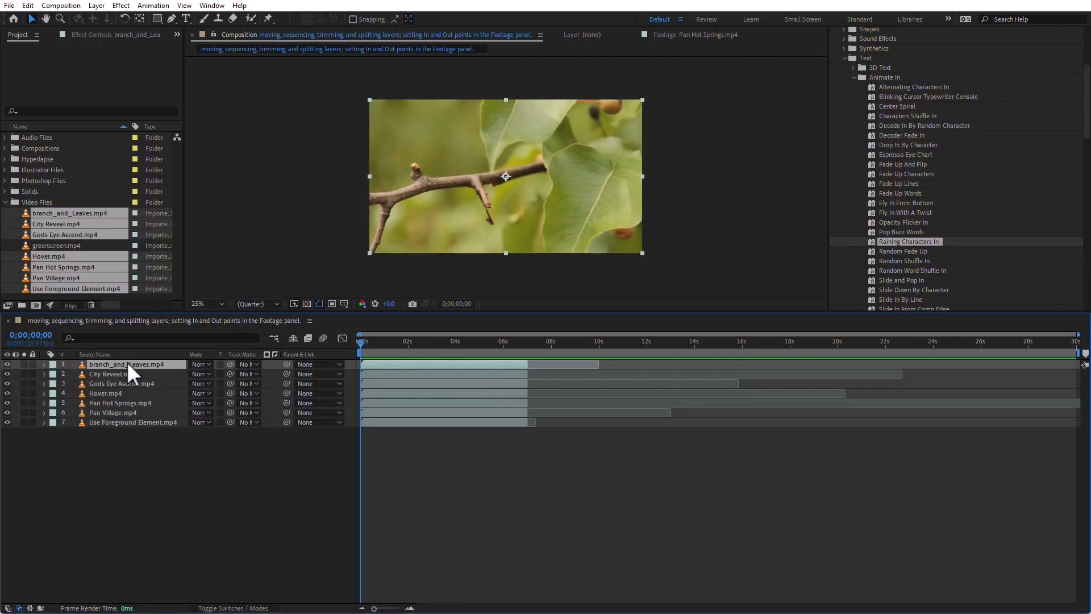
{"action": "left_click", "coordinate": [140, 528]}
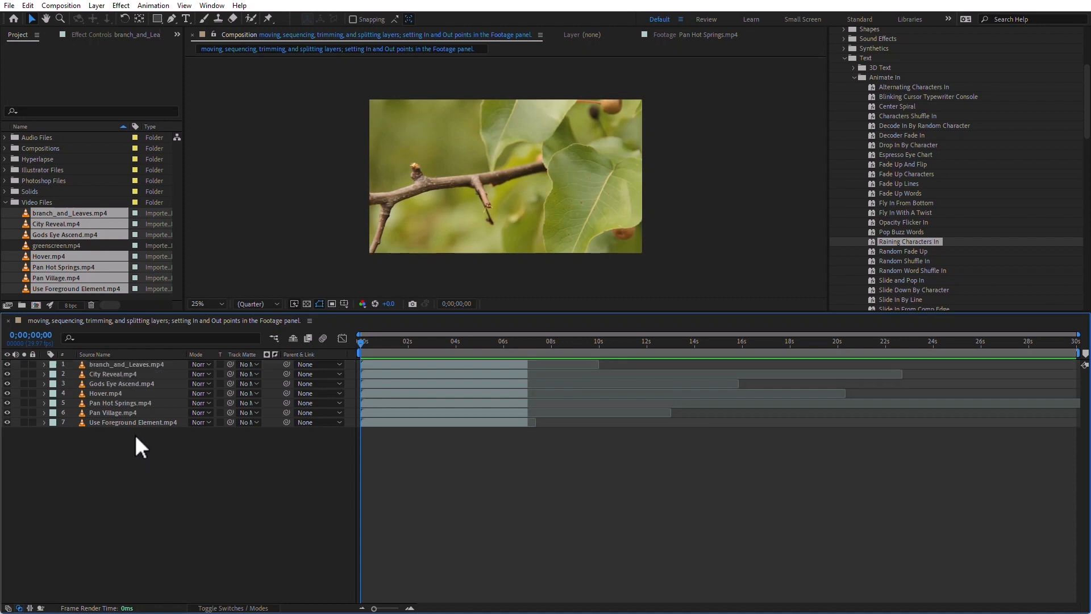
{"action": "left_click", "coordinate": [134, 424]}
{"action": "left_click", "coordinate": [132, 466]}
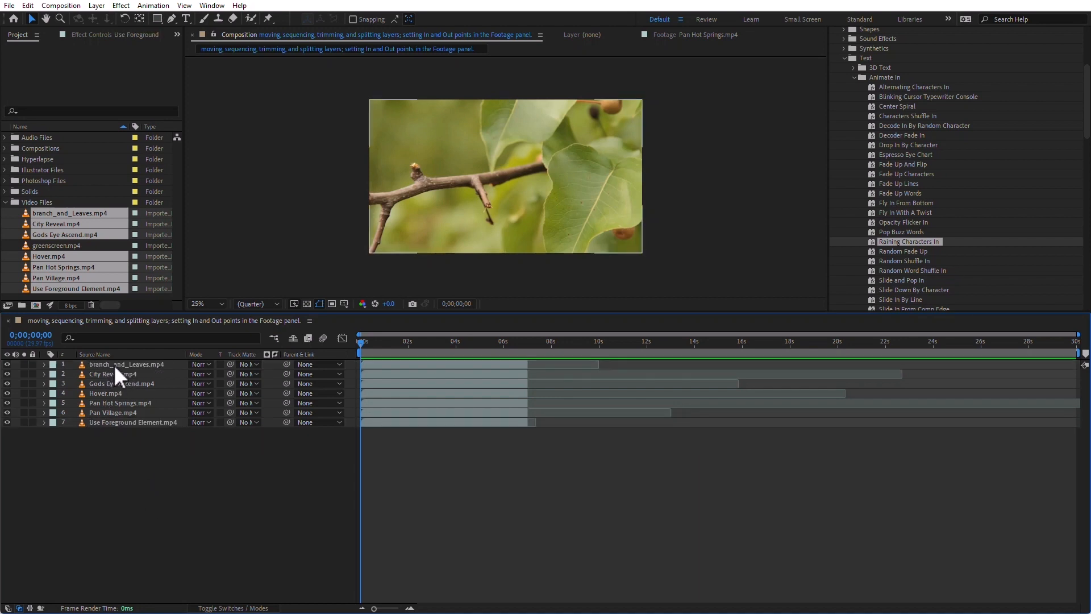
{"action": "left_click", "coordinate": [113, 364]}
{"action": "left_click", "coordinate": [112, 422], "text": "shift"}
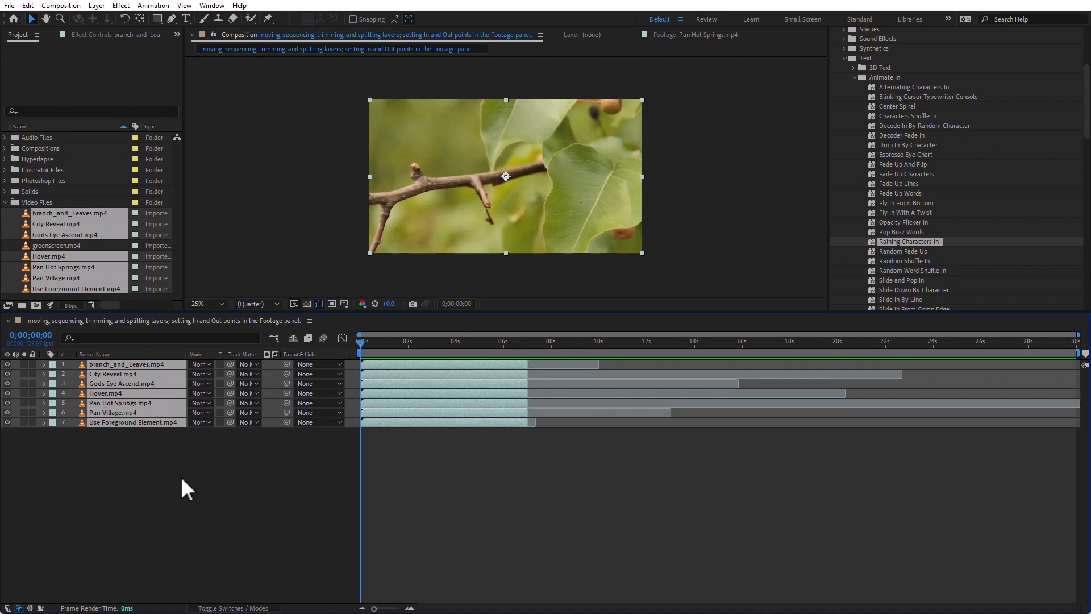
Apply Sequence Layers to the selected layers with an overlap of 0;00;01;00 and the Dissolve Front Layer transition.
{"action": "right_click", "coordinate": [129, 398]}
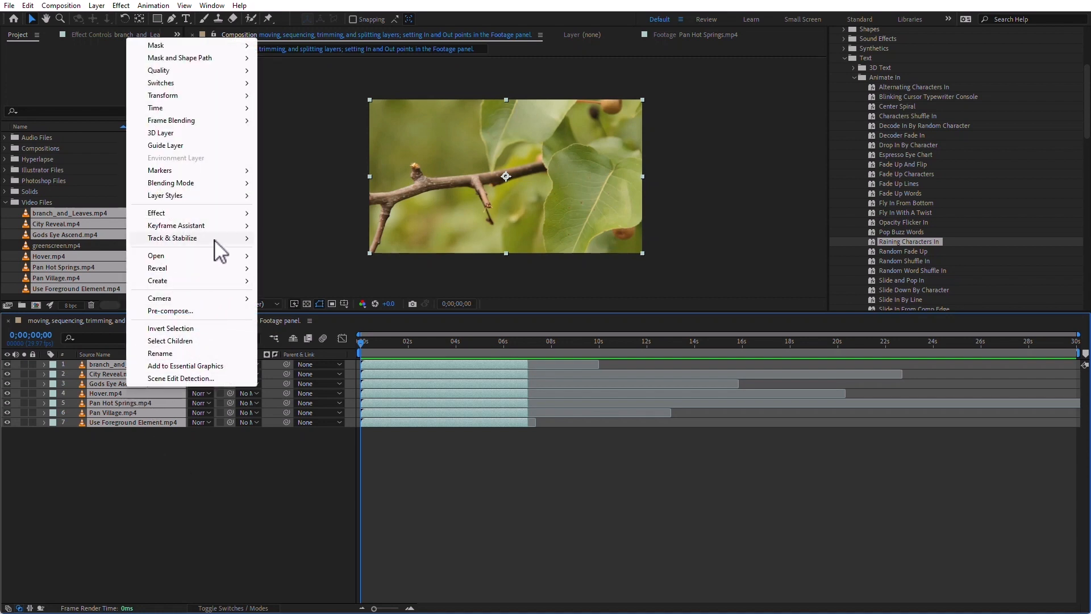
{"action": "mouse_move", "coordinate": [216, 225]}
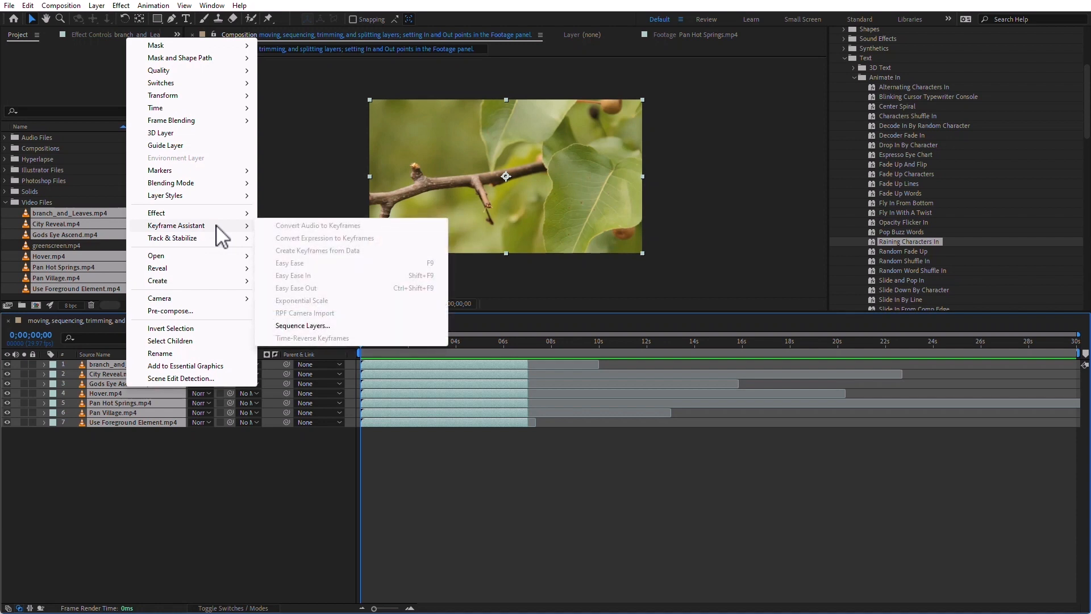
{"action": "left_click", "coordinate": [367, 327]}
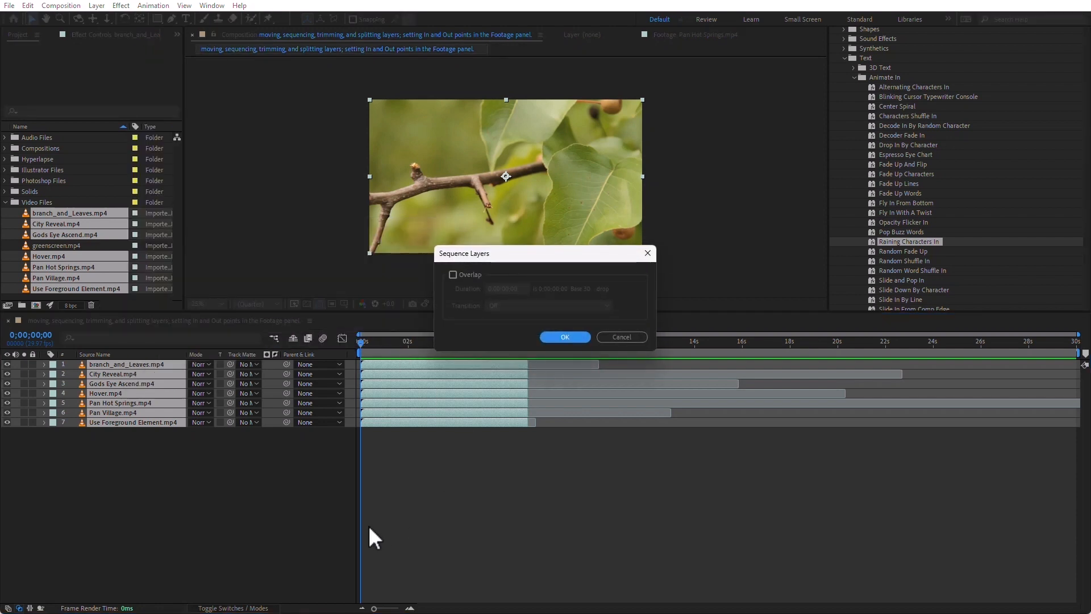
{"action": "left_click", "coordinate": [453, 275]}
{"action": "key", "text": "Tab"}
{"action": "type", "text": "1000"}
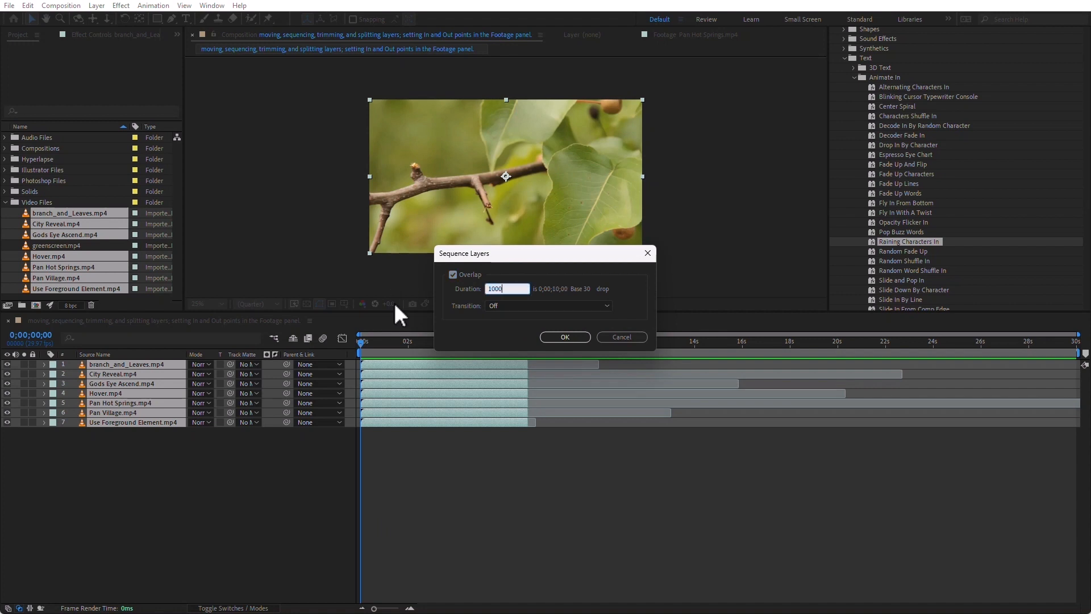
{"action": "left_click", "coordinate": [526, 307]}
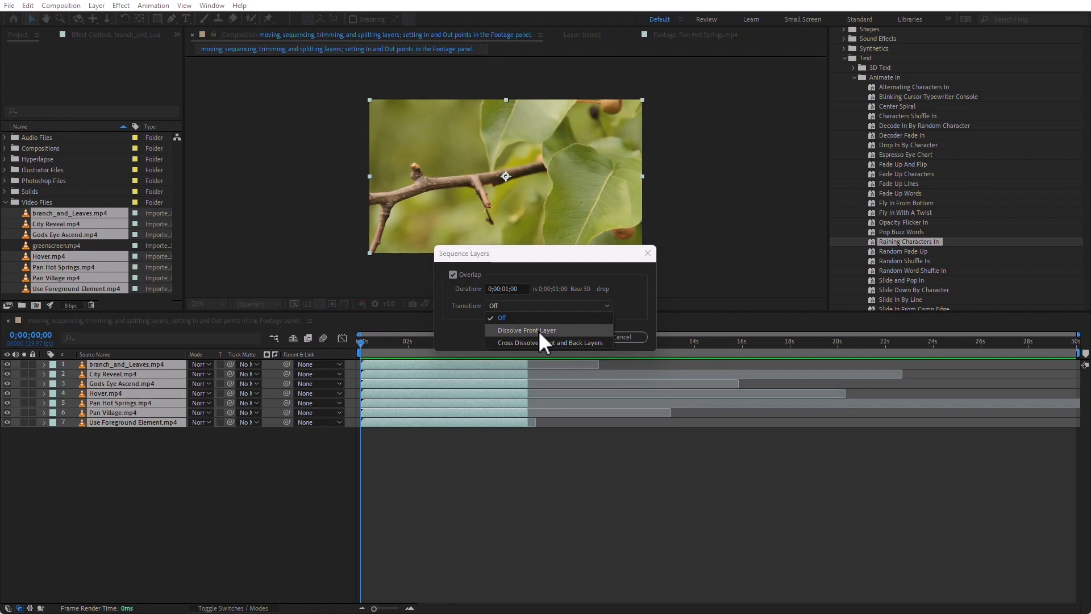
{"action": "left_click", "coordinate": [539, 331]}
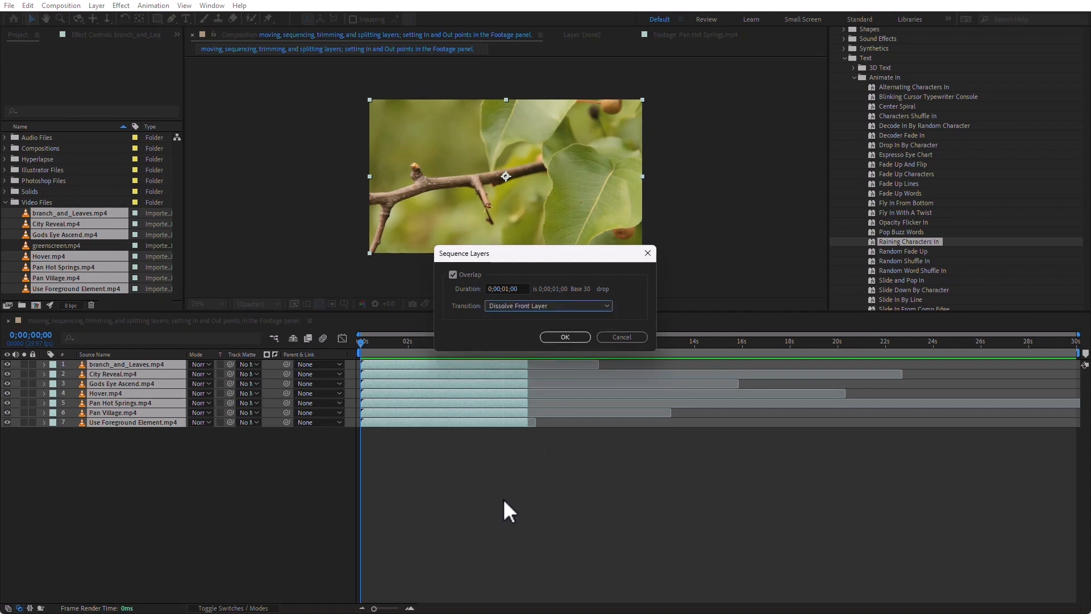
{"action": "left_click", "coordinate": [577, 337]}
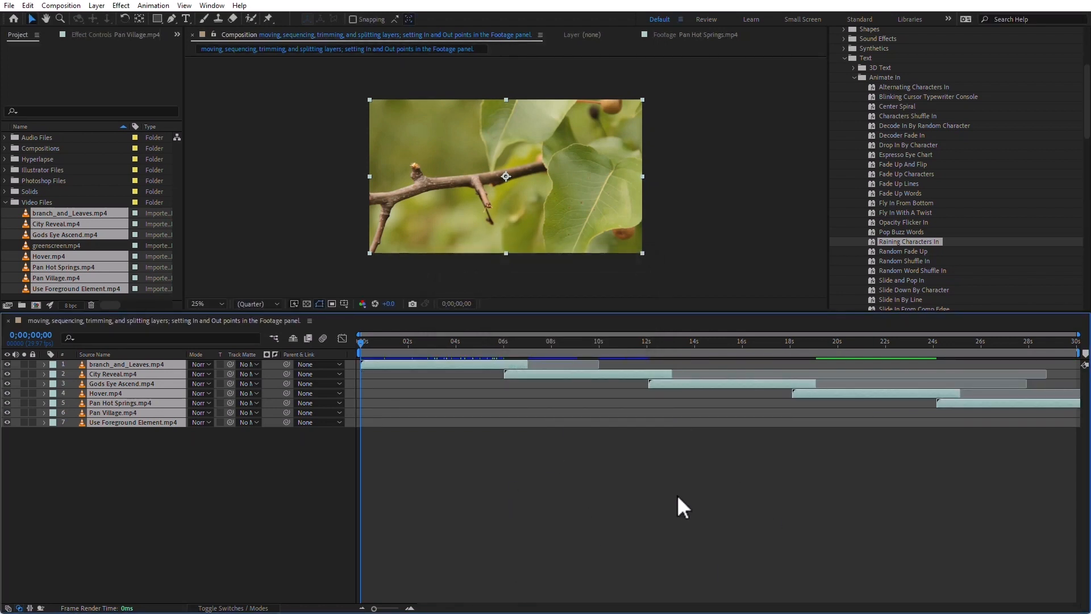
Scrub through the sequenced layers to 0;00;26;16, return to the start and undo the layer sequencing.
{"action": "left_click_drag", "start_coordinate": [497, 343], "coordinate": [996, 374]}
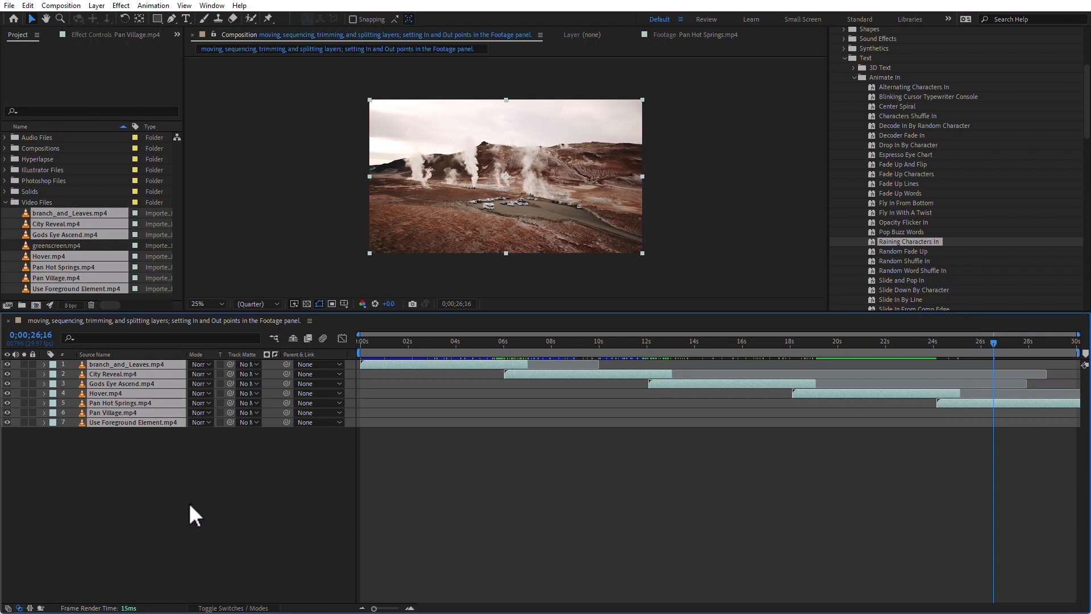
{"action": "left_click", "coordinate": [361, 347]}
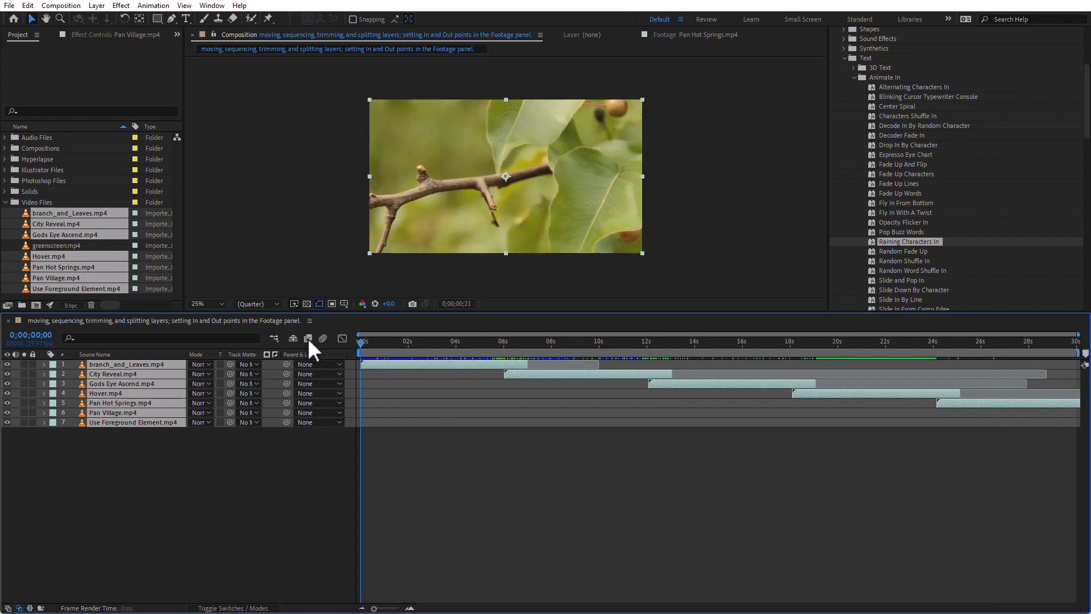
{"action": "key", "text": "ctrl+z"}
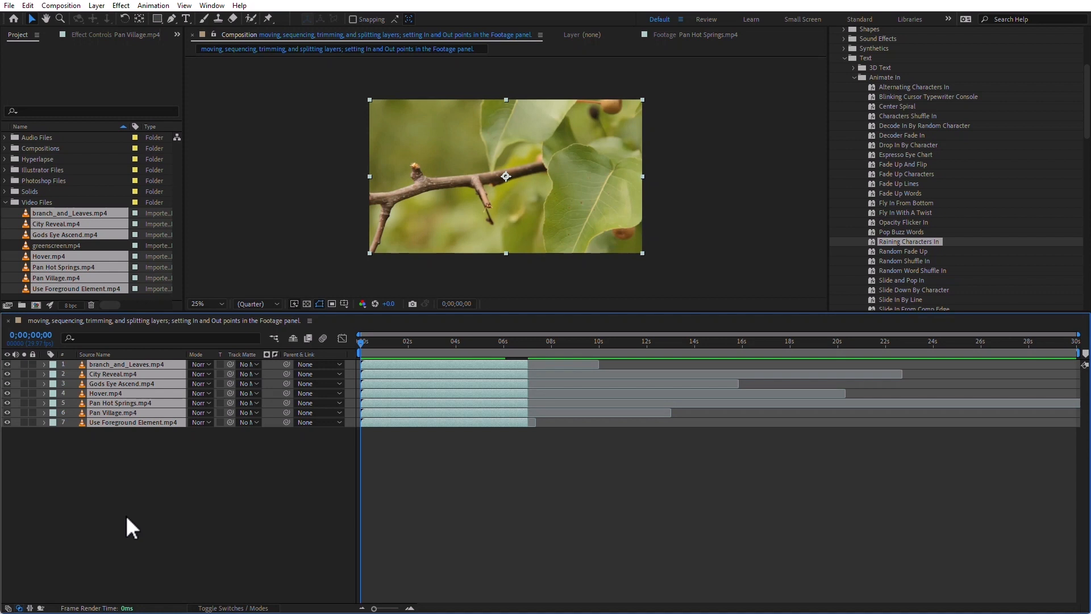
Scale all selected layers to 22% and keyframe their Position at -520, 540 at the composition's start.
{"action": "key", "text": "s"}
{"action": "left_click_drag", "start_coordinate": [207, 392], "coordinate": [179, 391]}
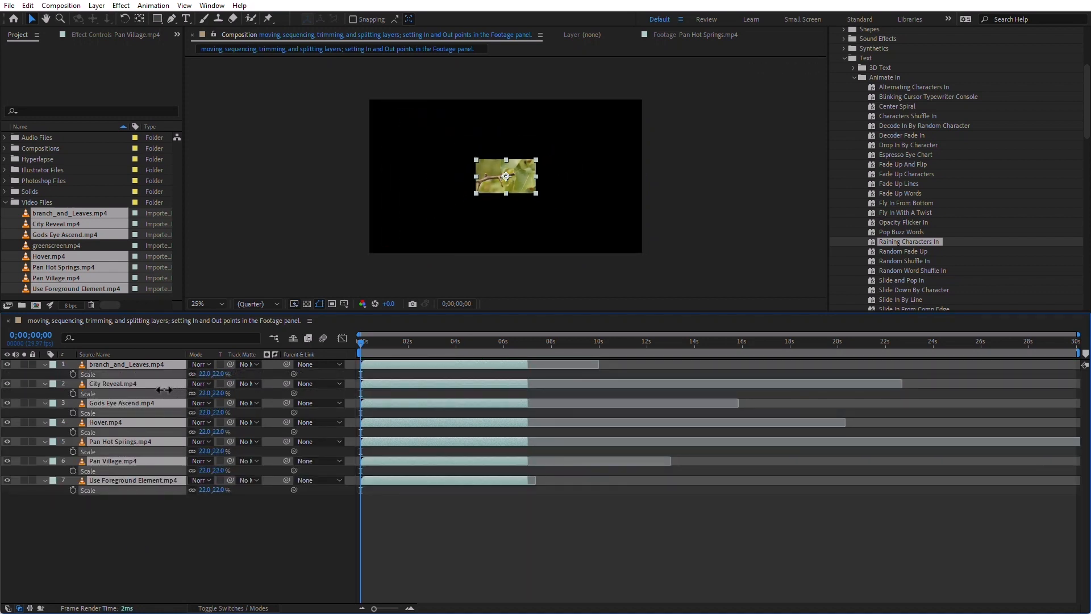
{"action": "key", "text": "p"}
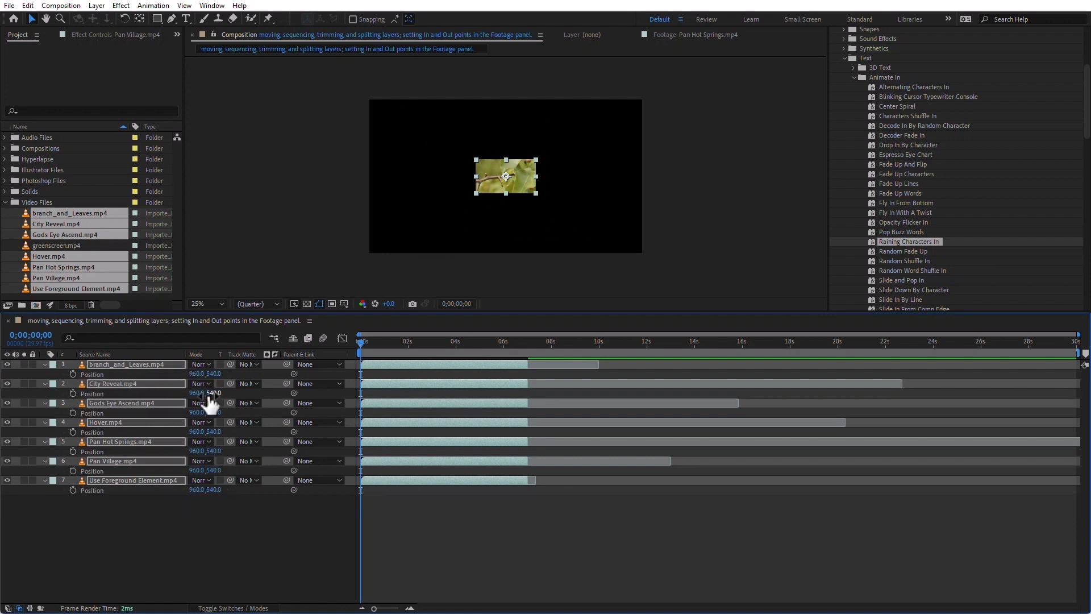
{"action": "left_click", "coordinate": [73, 374]}
{"action": "left_click_drag", "start_coordinate": [197, 375], "coordinate": [114, 376]}
Add Position keyframes at 0;00;06;25 that place all seven layers at 2240, 540, then deselect the layers.
{"action": "left_click", "coordinate": [523, 342]}
{"action": "left_click_drag", "start_coordinate": [193, 375], "coordinate": [327, 370]}
{"action": "left_click", "coordinate": [411, 514]}
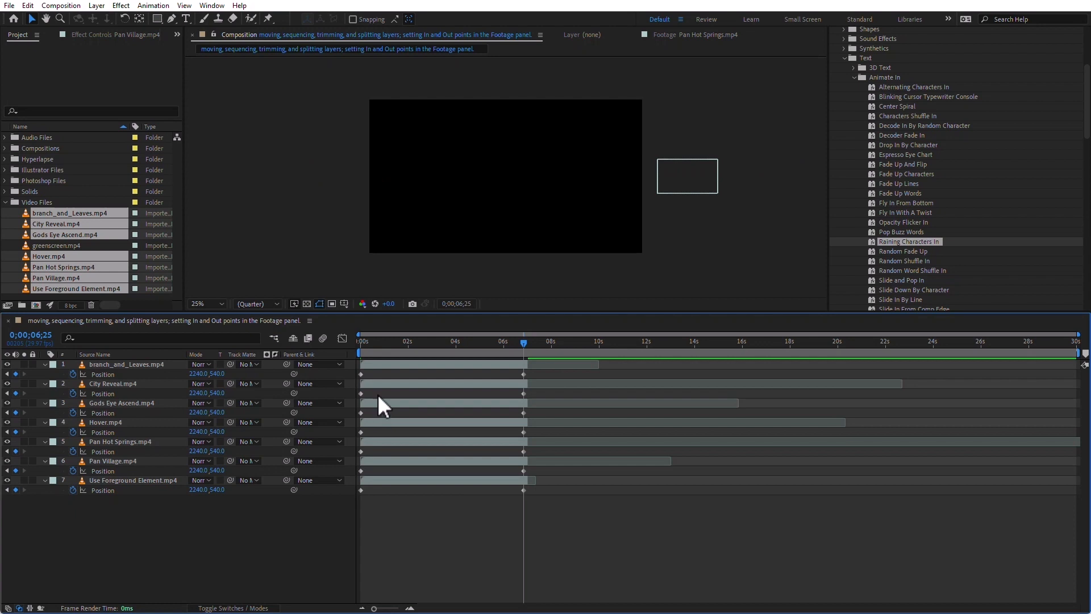
With the playhead at 0;00;02;26, shift the City Reveal.mp4 layer so that it starts at about 0;00;01;06.
{"action": "left_click", "coordinate": [429, 344]}
{"action": "left_click_drag", "start_coordinate": [401, 377], "coordinate": [425, 381]}
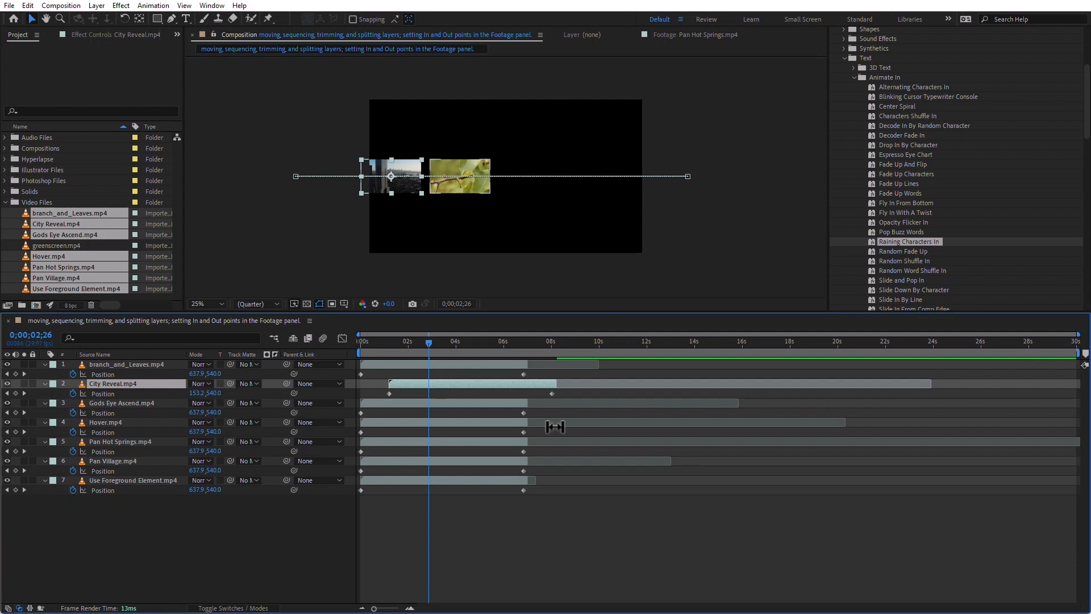
{"action": "left_click", "coordinate": [564, 537]}
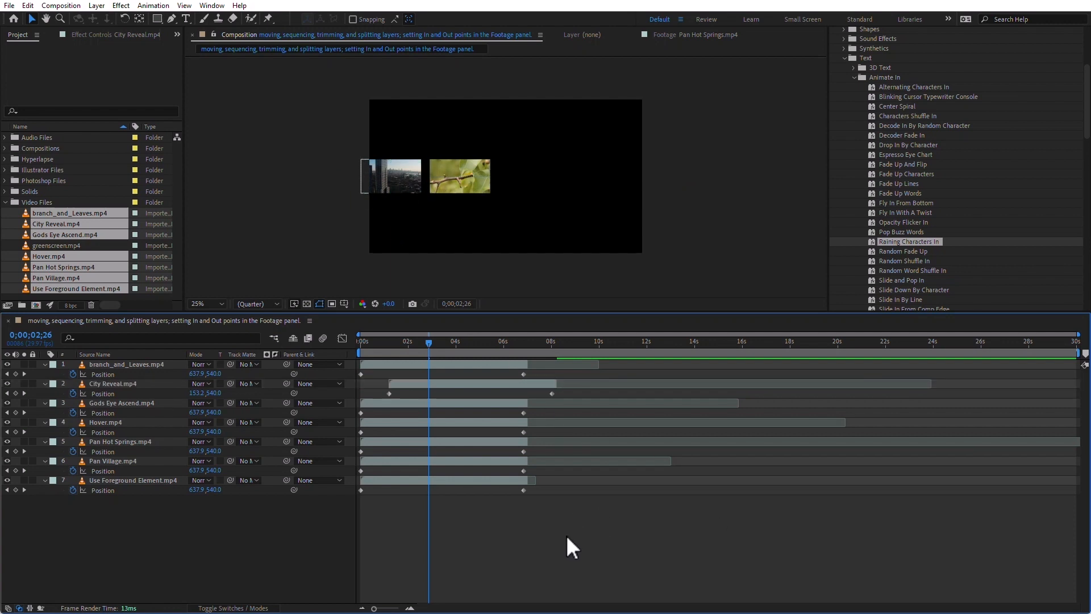
Set the work area from City Reveal.mp4's start at 0;00;01;06 to branch_and_Leaves.mp4's end at 0;00;07;00 and trim the composition to it.
{"action": "left_click", "coordinate": [108, 384]}
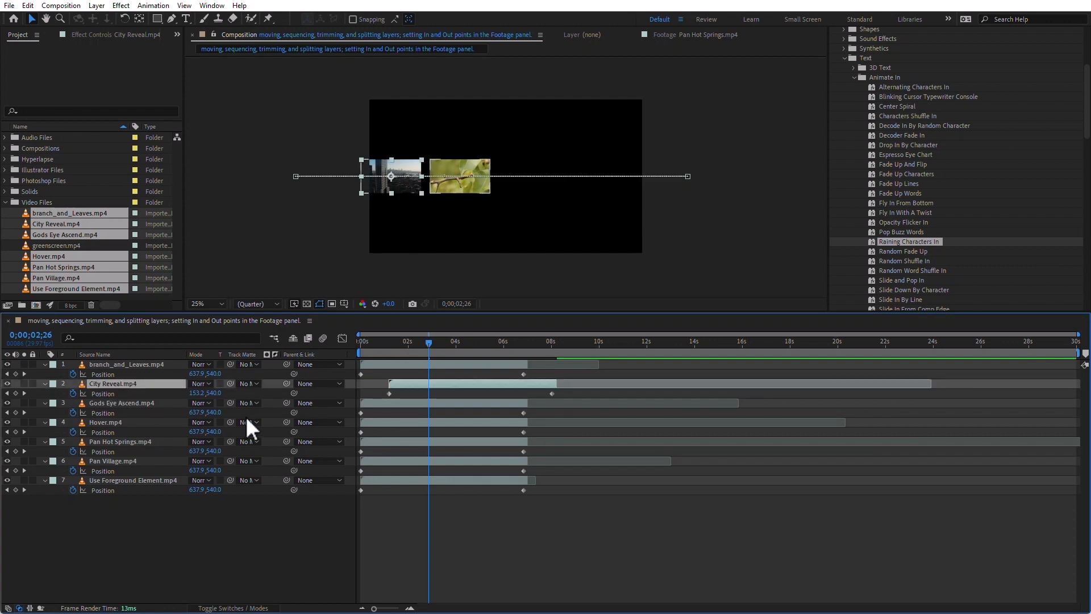
{"action": "key", "text": "j"}
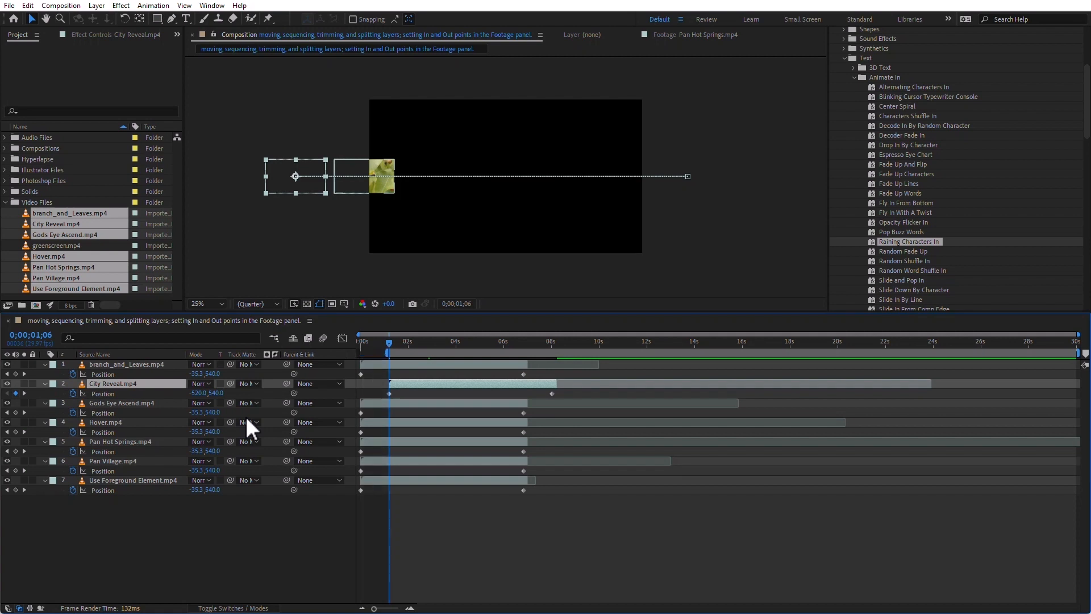
{"action": "left_click", "coordinate": [129, 363]}
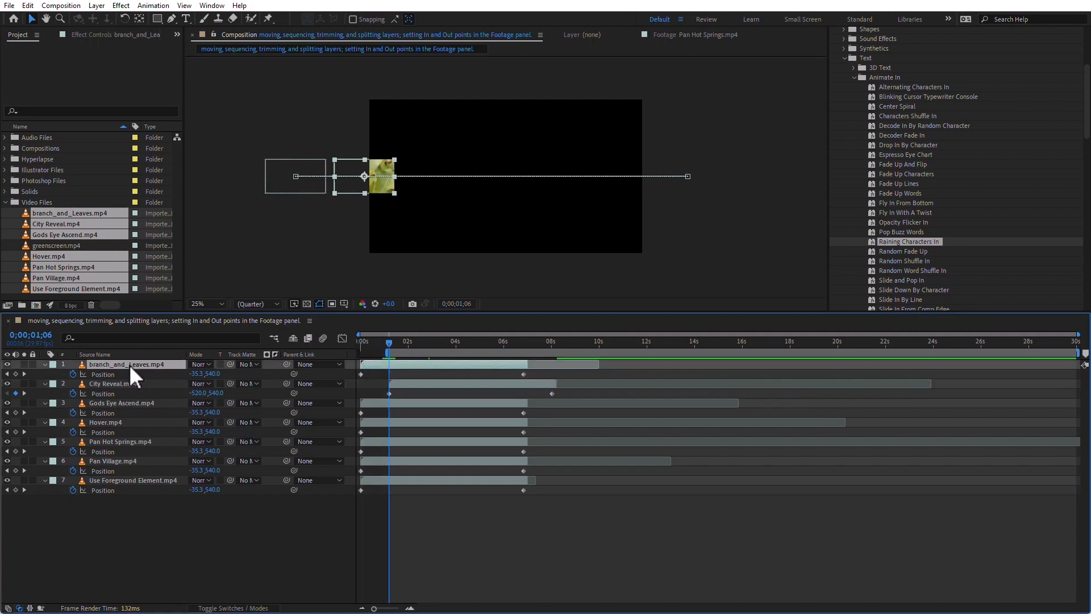
{"action": "key", "text": "k"}
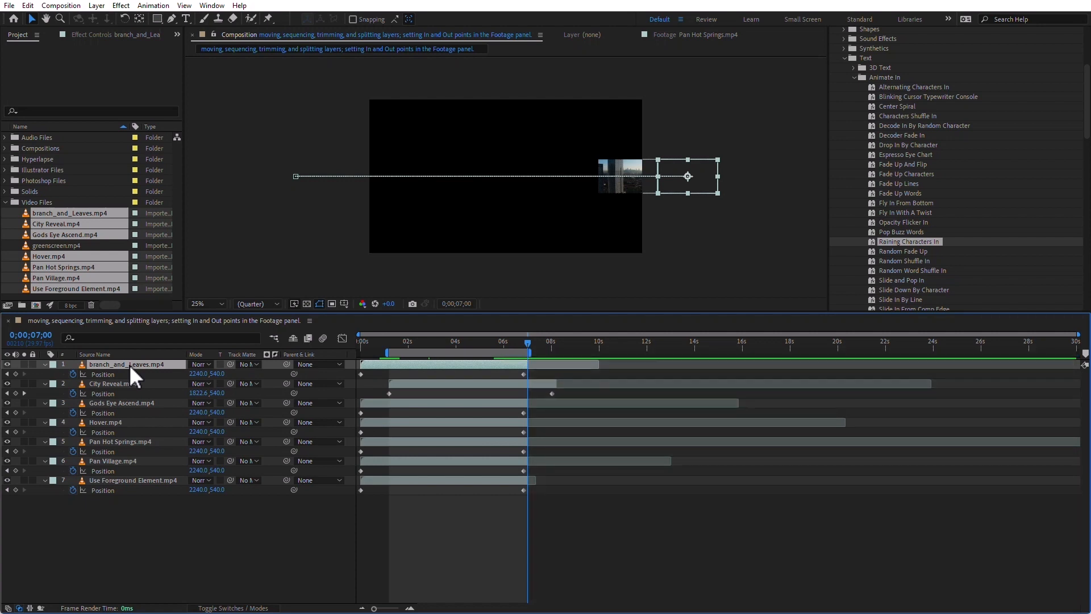
{"action": "right_click", "coordinate": [427, 355]}
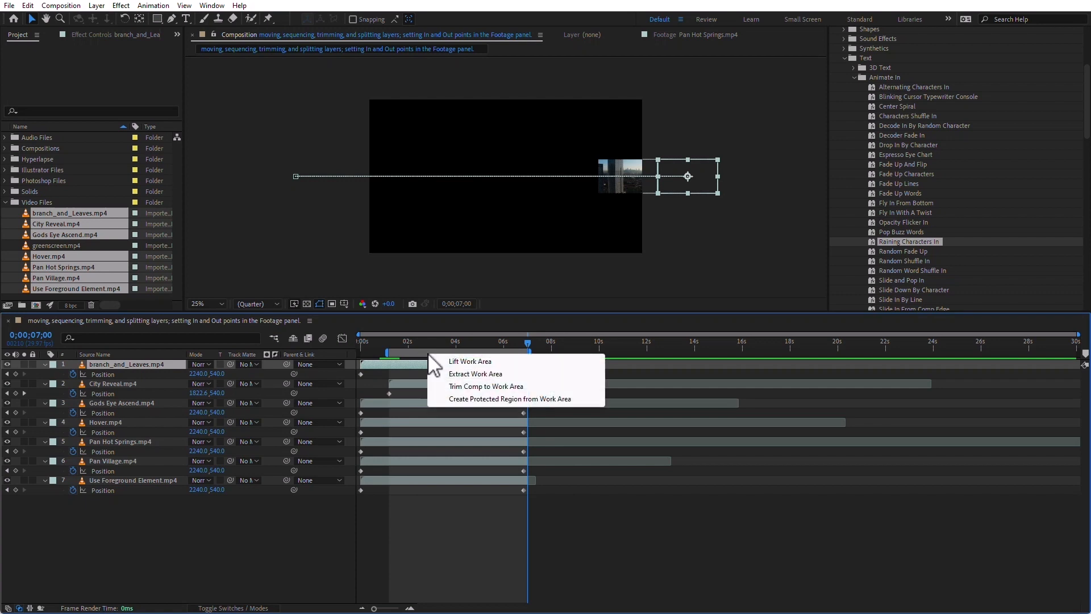
{"action": "left_click", "coordinate": [515, 387]}
Check the trimmed composition's duration in the composition settings.
{"action": "left_click", "coordinate": [76, 6]}
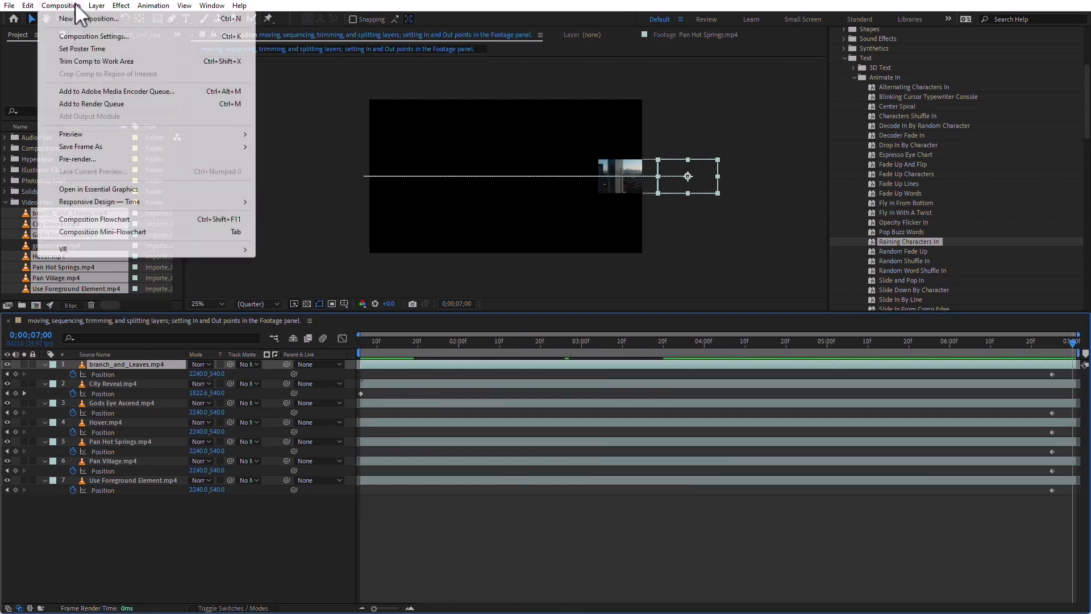
{"action": "left_click", "coordinate": [85, 36]}
{"action": "left_click", "coordinate": [483, 345]}
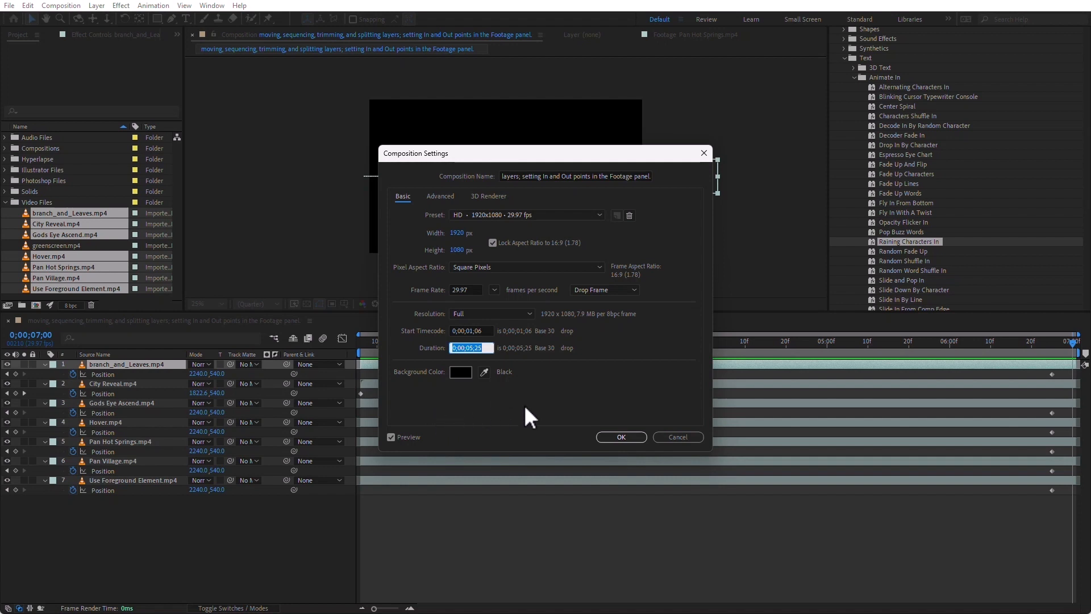
{"action": "left_click", "coordinate": [629, 437]}
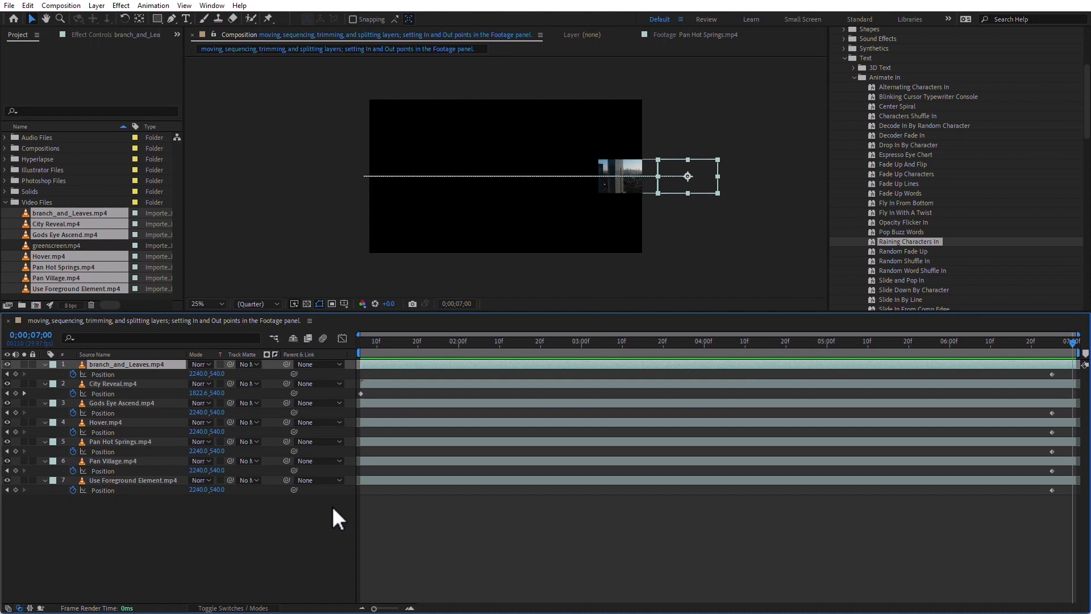
Set the composition's duration to 0;00;20;00 in the composition settings.
{"action": "key", "text": "ctrl+k"}
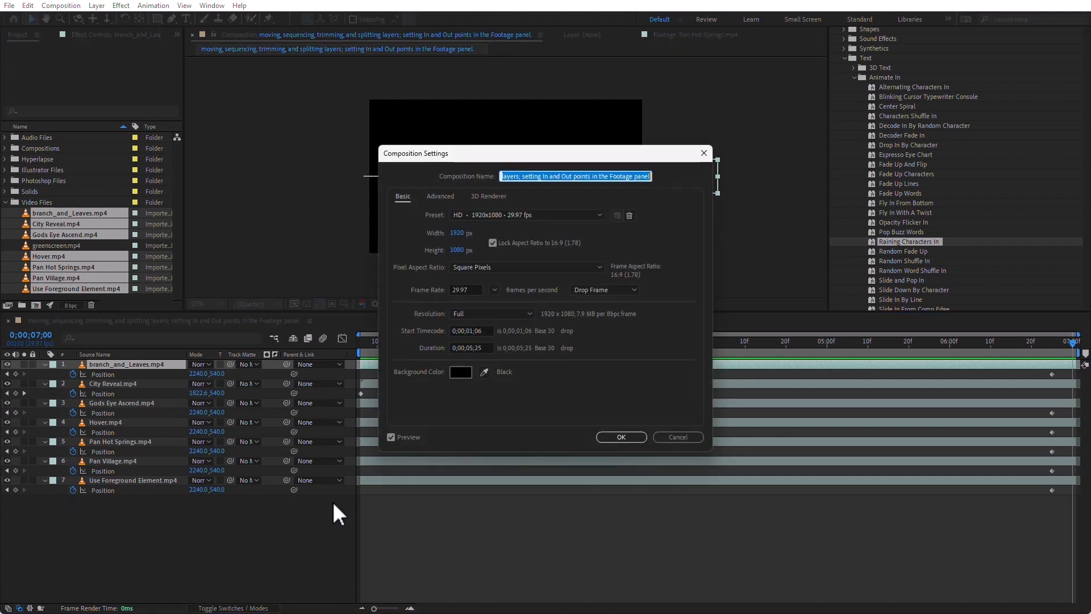
{"action": "left_click", "coordinate": [485, 346]}
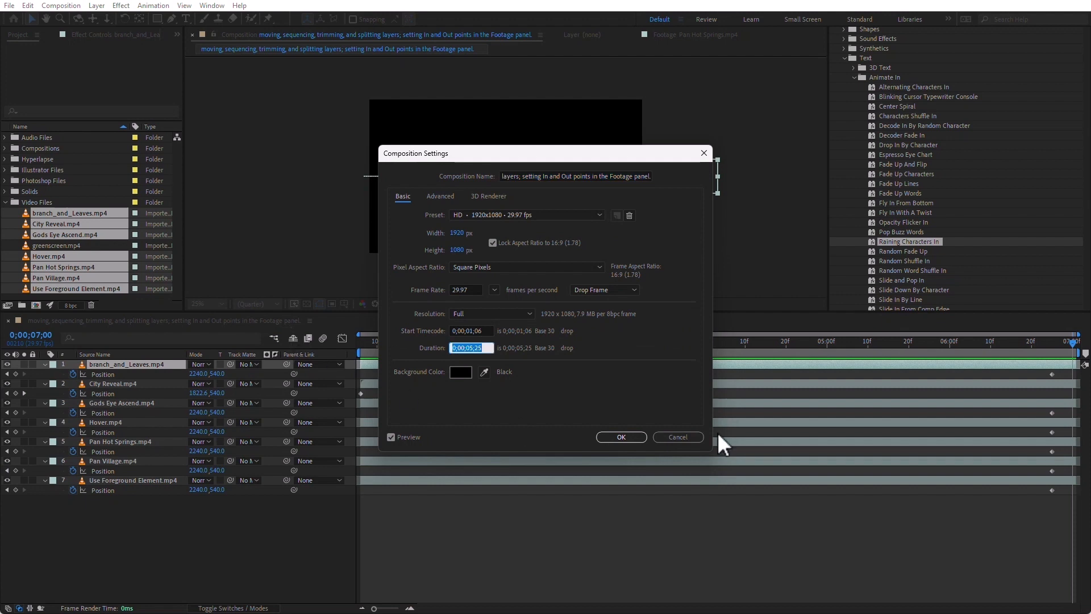
{"action": "type", "text": "2000"}
{"action": "left_click", "coordinate": [622, 433]}
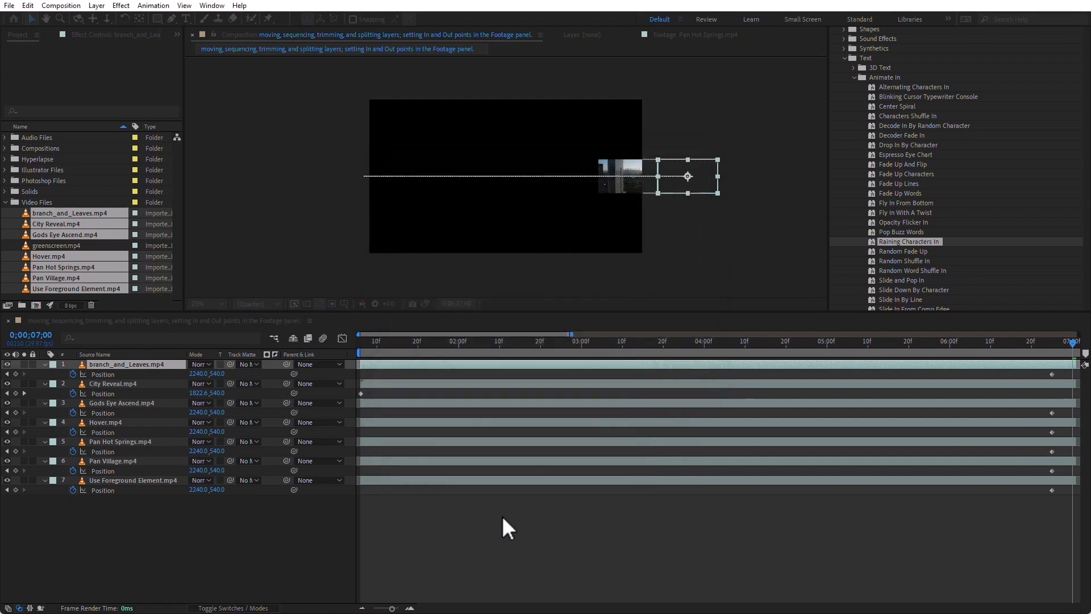
Try to sequence all seven video layers with a 0;00;05;25 overlap and the transition turned off.
{"action": "left_click_drag", "start_coordinate": [392, 609], "coordinate": [372, 611]}
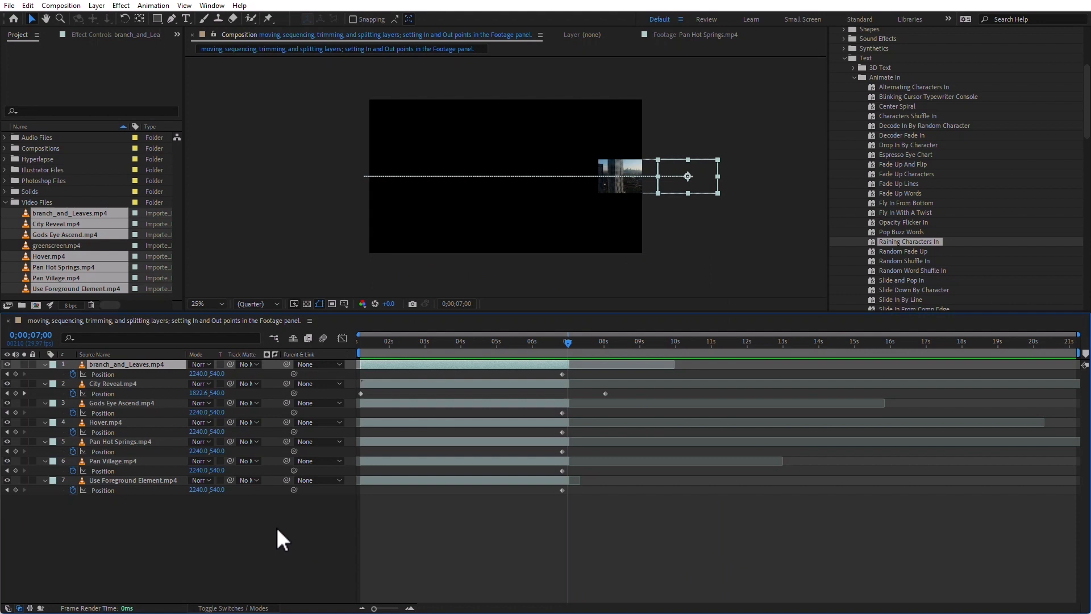
{"action": "left_click_drag", "start_coordinate": [156, 510], "coordinate": [111, 349]}
{"action": "right_click", "coordinate": [118, 365]}
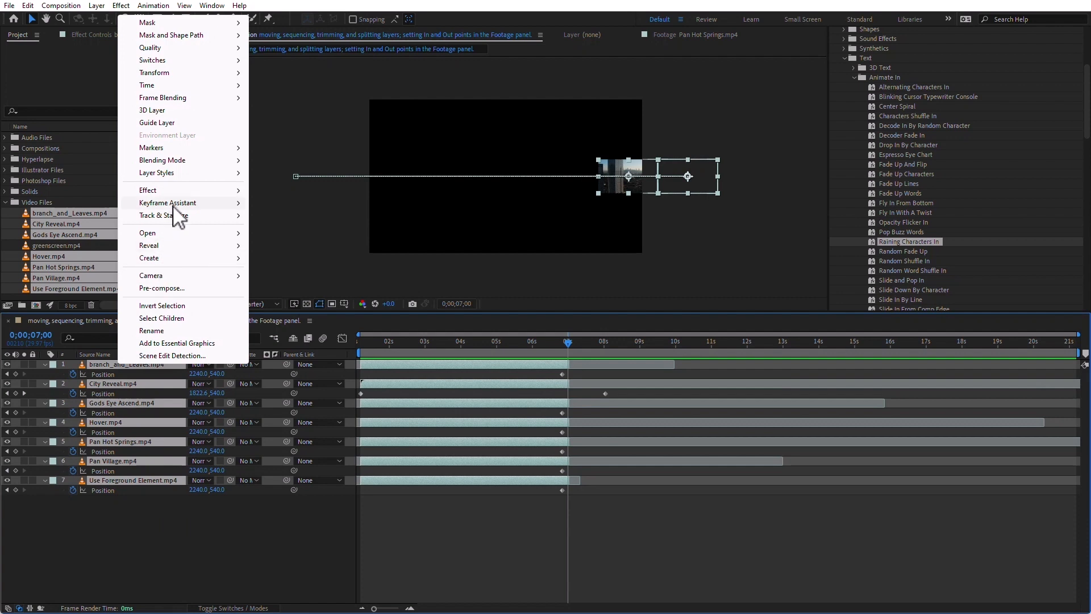
{"action": "mouse_move", "coordinate": [174, 205]}
{"action": "left_click", "coordinate": [324, 303]}
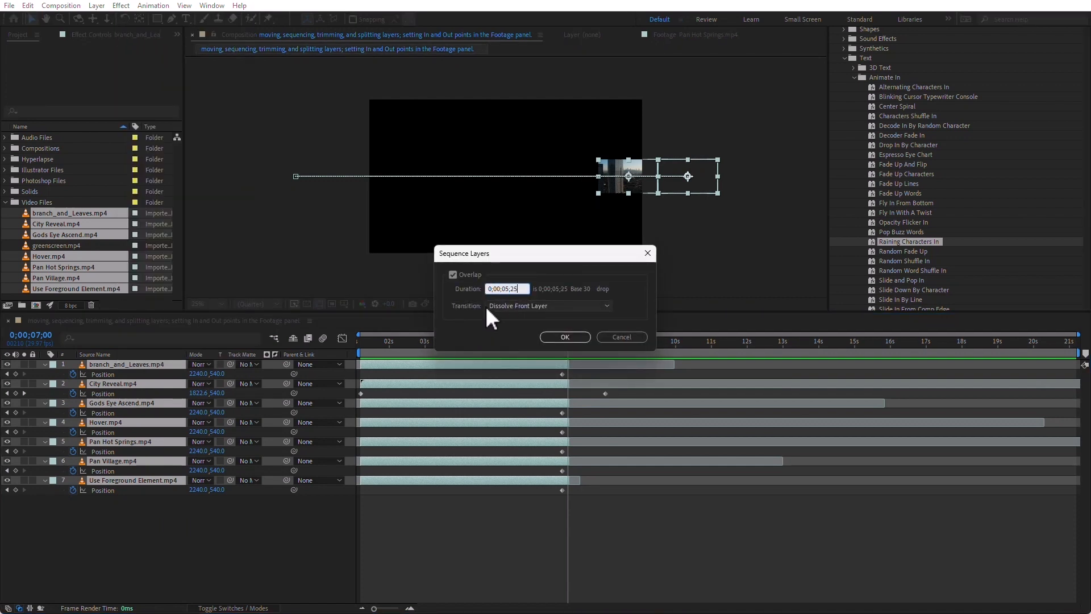
{"action": "left_click", "coordinate": [502, 307]}
{"action": "left_click", "coordinate": [510, 316]}
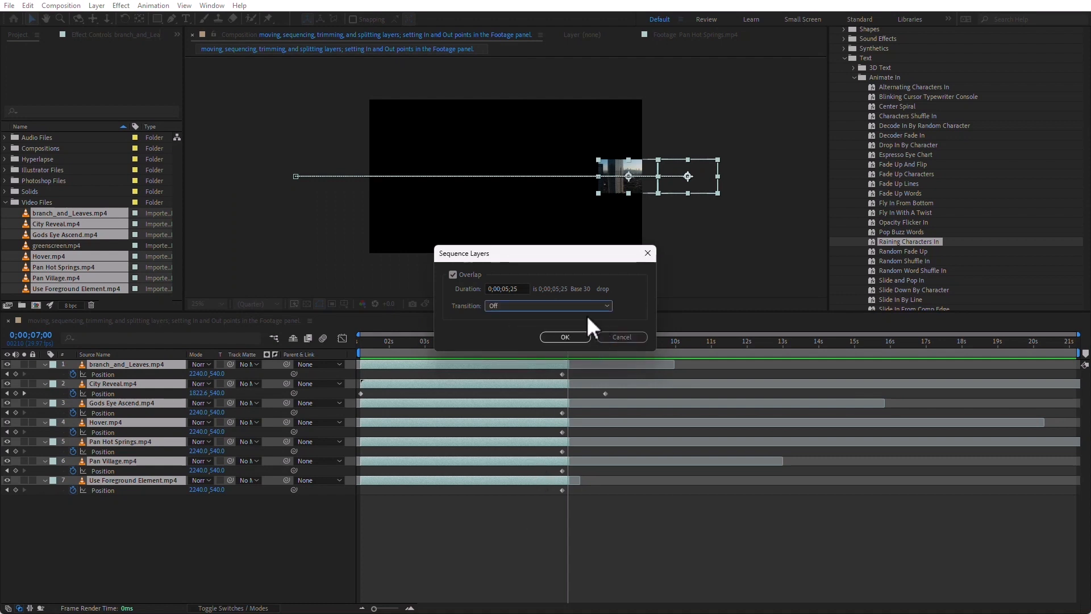
{"action": "left_click", "coordinate": [571, 336]}
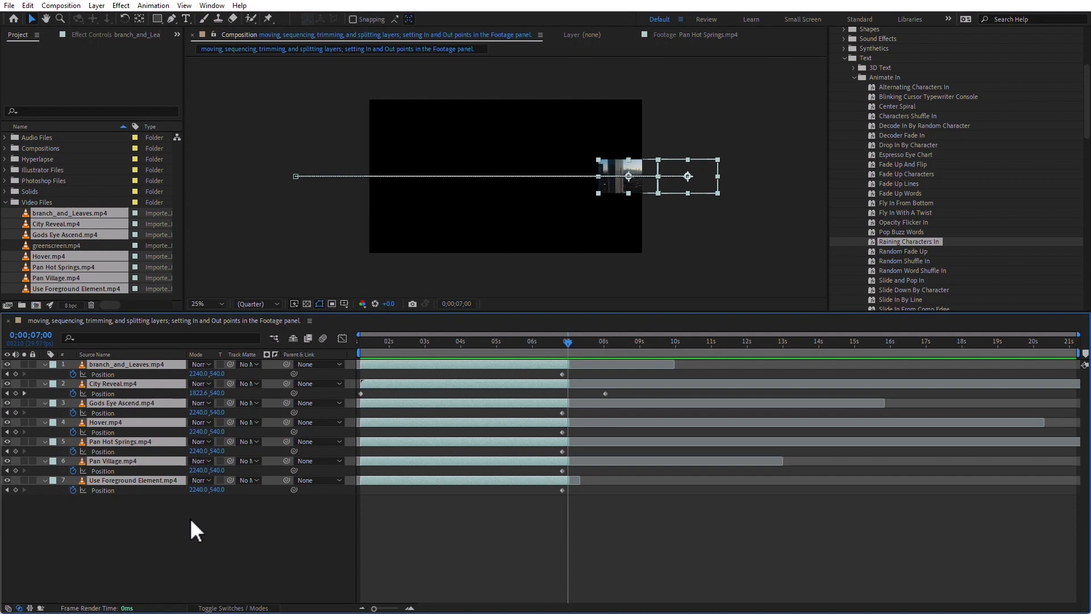
Collapse the Position properties of all seven video layers.
{"action": "left_click", "coordinate": [121, 366]}
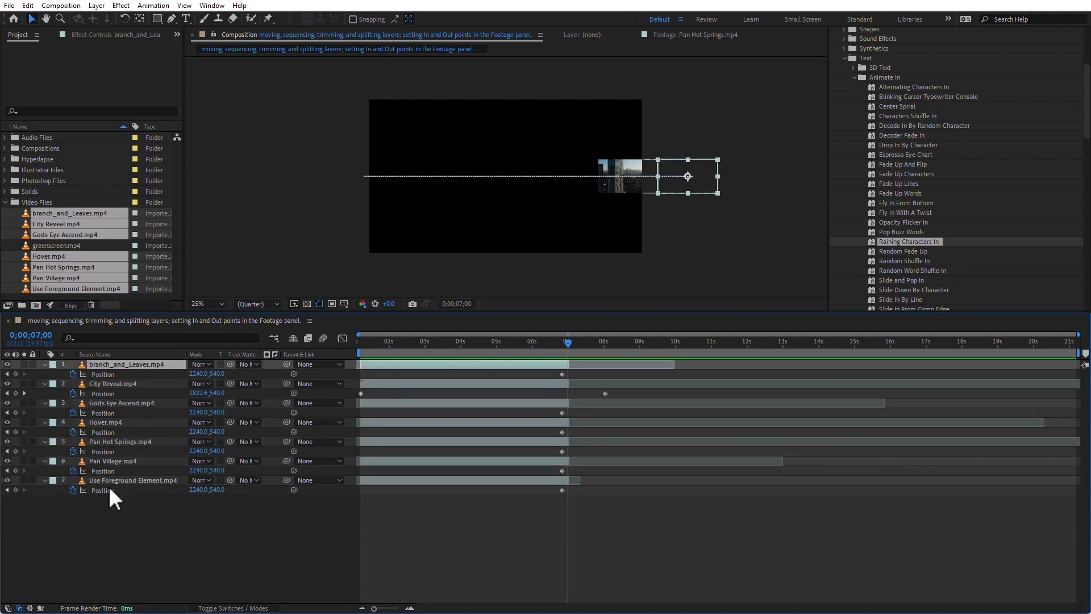
{"action": "left_click", "coordinate": [110, 489]}
{"action": "left_click_drag", "start_coordinate": [152, 544], "coordinate": [134, 347]}
{"action": "left_click", "coordinate": [128, 540]}
{"action": "left_click", "coordinate": [104, 364]}
{"action": "left_click", "coordinate": [117, 482]}
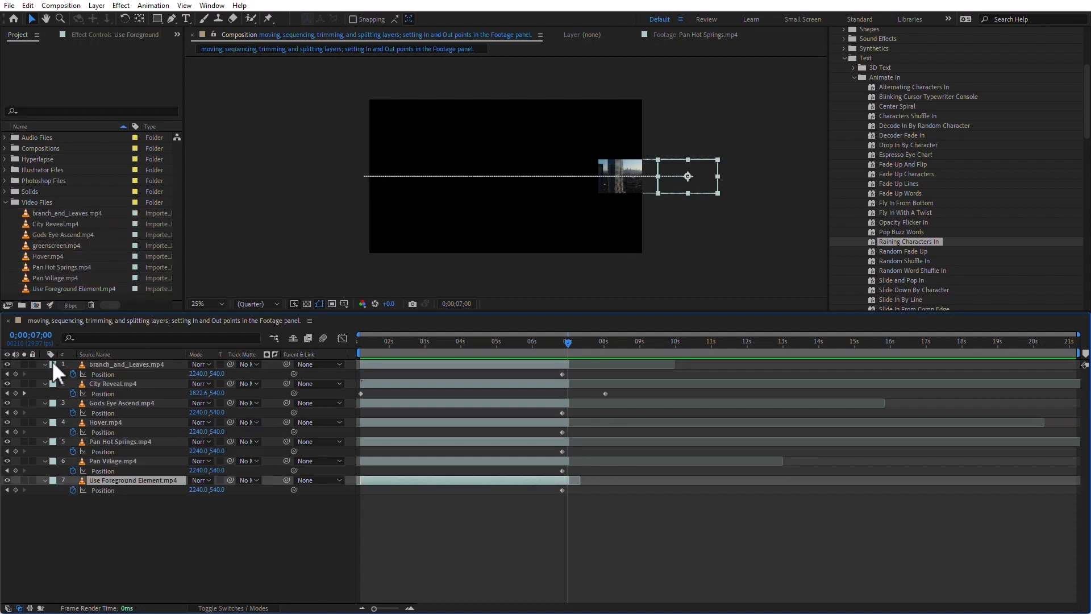
{"action": "key", "text": "ctrl+a"}
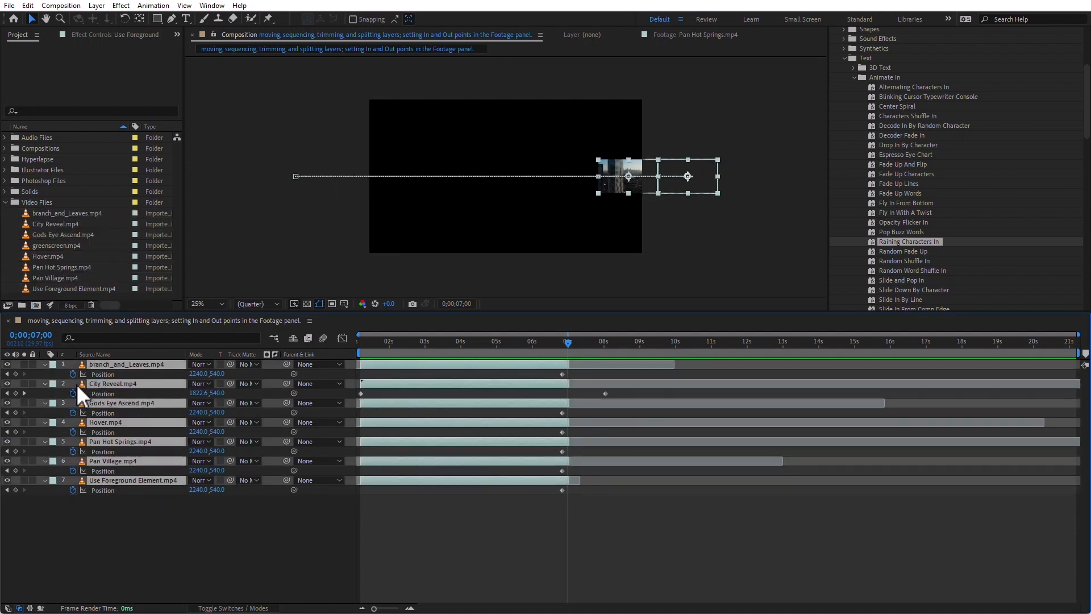
{"action": "left_click", "coordinate": [45, 364]}
Try again to sequence the collapsed layers from branch_and_Leaves.mp4 through Use Foreground Element.mp4, keeping the existing overlap settings.
{"action": "left_click", "coordinate": [132, 486]}
{"action": "left_click", "coordinate": [122, 366]}
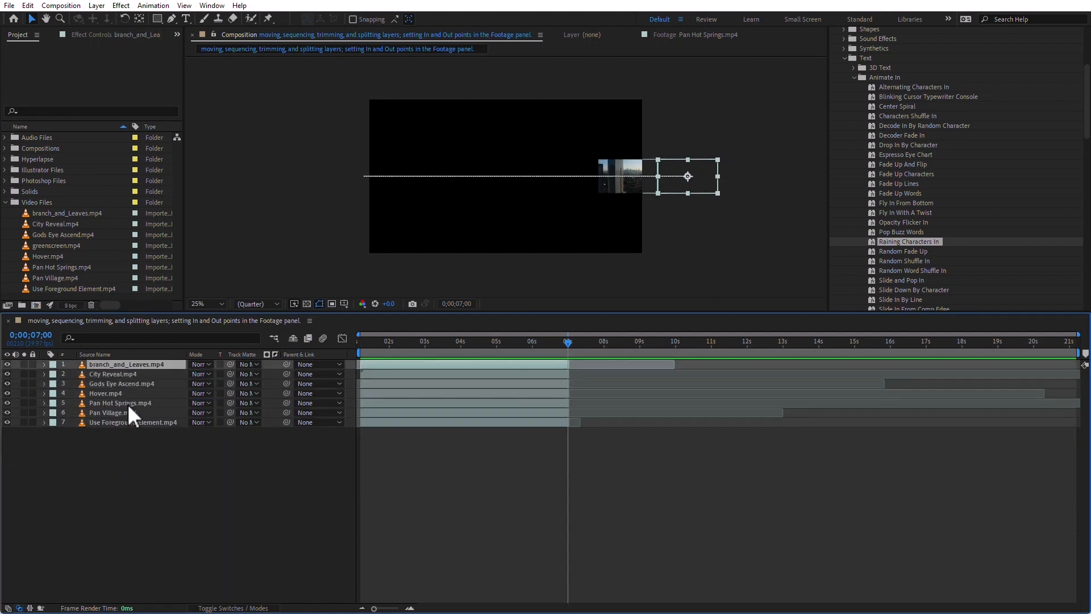
{"action": "left_click", "coordinate": [121, 421], "text": "shift"}
{"action": "right_click", "coordinate": [111, 402]}
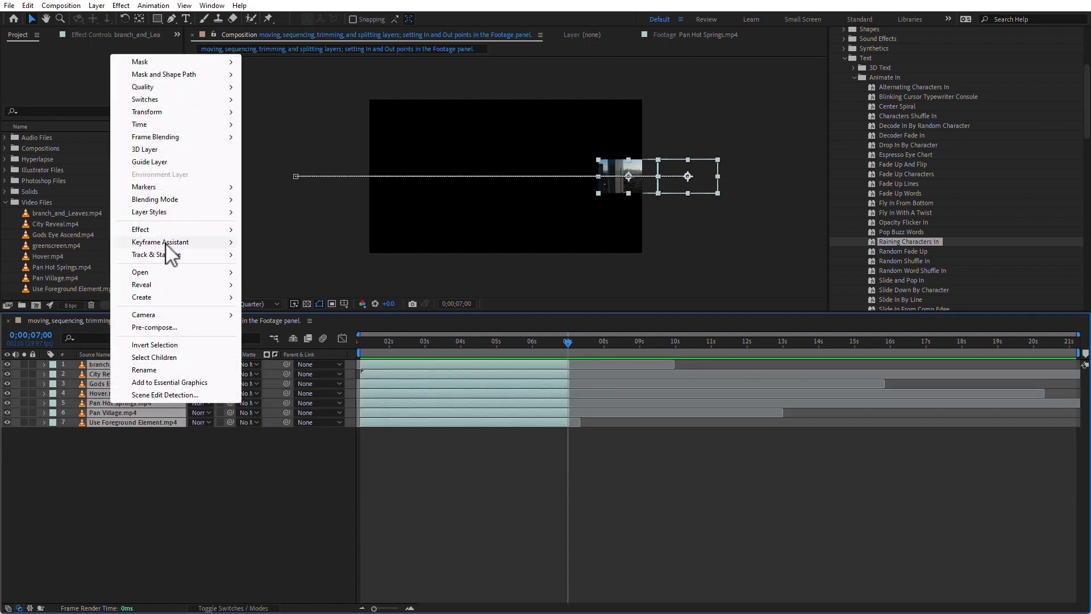
{"action": "mouse_move", "coordinate": [170, 244]}
{"action": "left_click", "coordinate": [303, 344]}
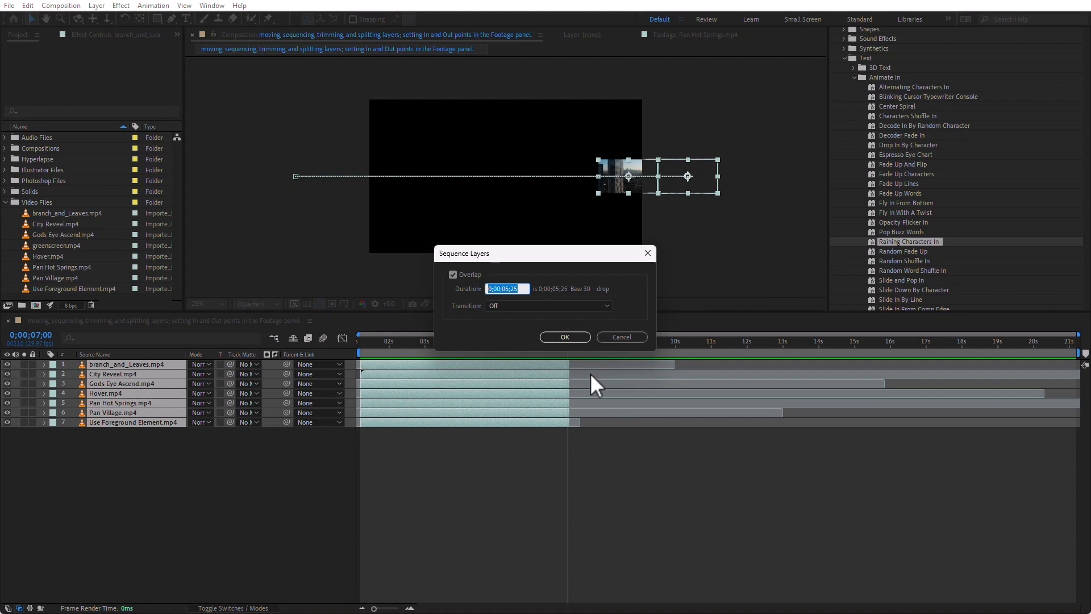
{"action": "left_click", "coordinate": [574, 336]}
{"action": "left_click", "coordinate": [302, 502]}
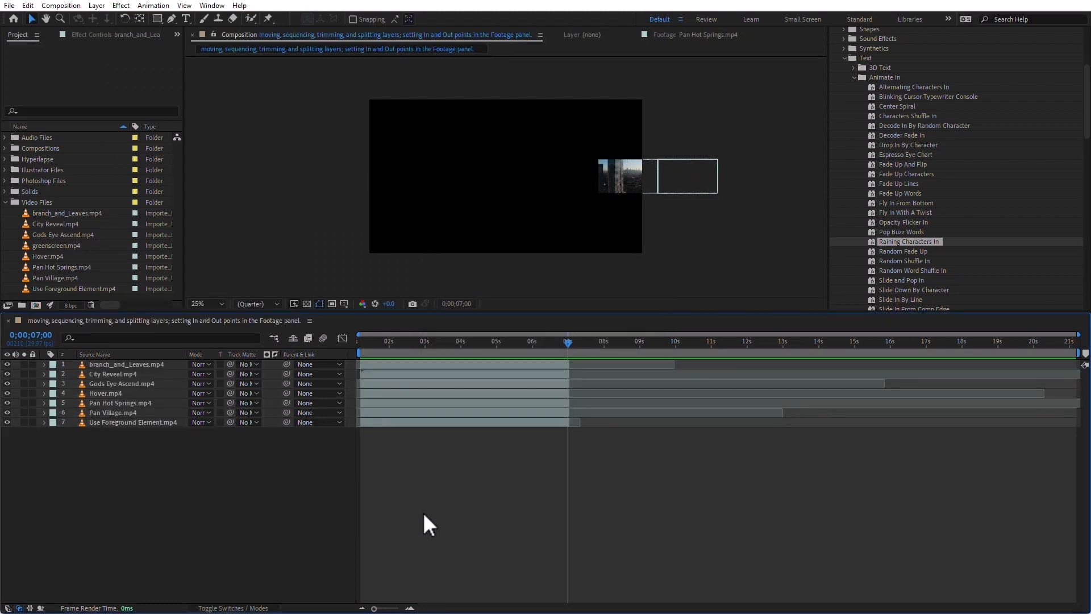
Reselect all seven layers and retry Sequence Layers with a 0;00;05;25 overlap and no transition, then deselect them.
{"action": "left_click", "coordinate": [140, 364]}
{"action": "left_click", "coordinate": [131, 422], "text": "shift"}
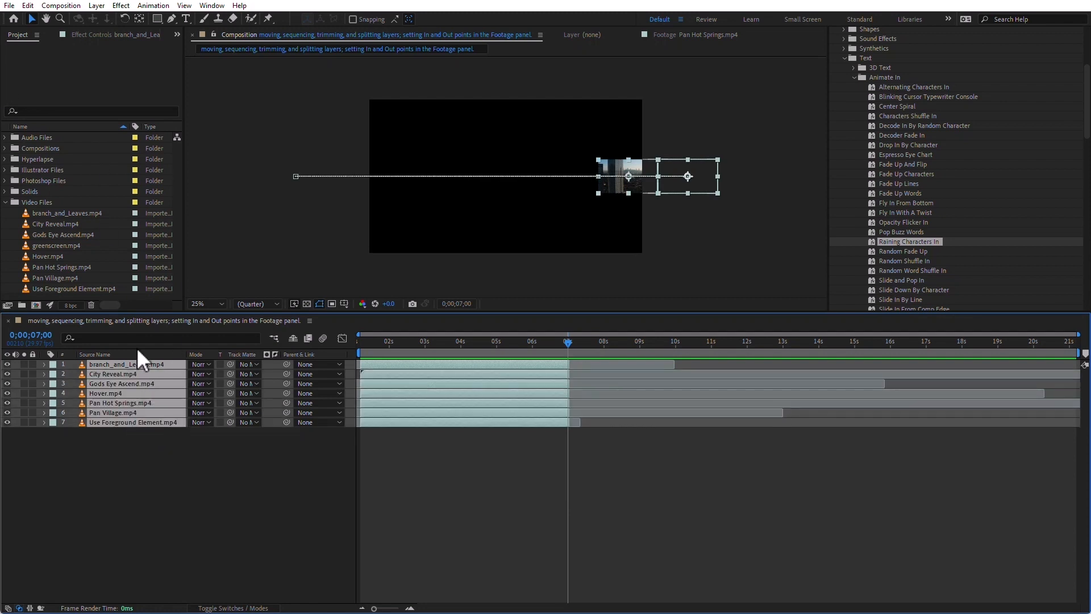
{"action": "left_click", "coordinate": [154, 6]}
{"action": "mouse_move", "coordinate": [200, 126]}
{"action": "left_click", "coordinate": [398, 223]}
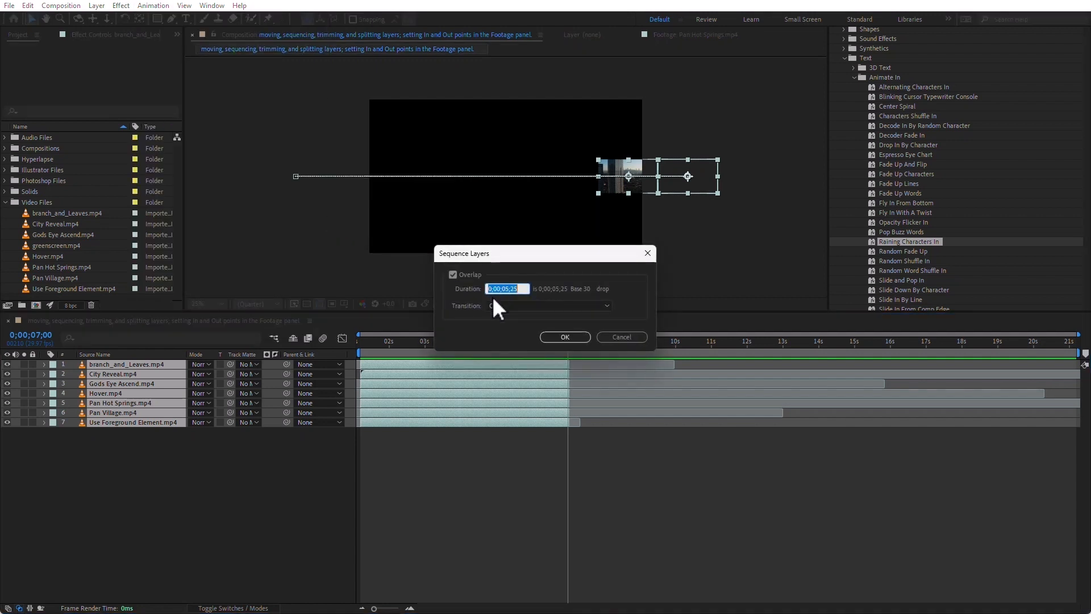
{"action": "left_click", "coordinate": [487, 335]}
{"action": "left_click", "coordinate": [551, 336]}
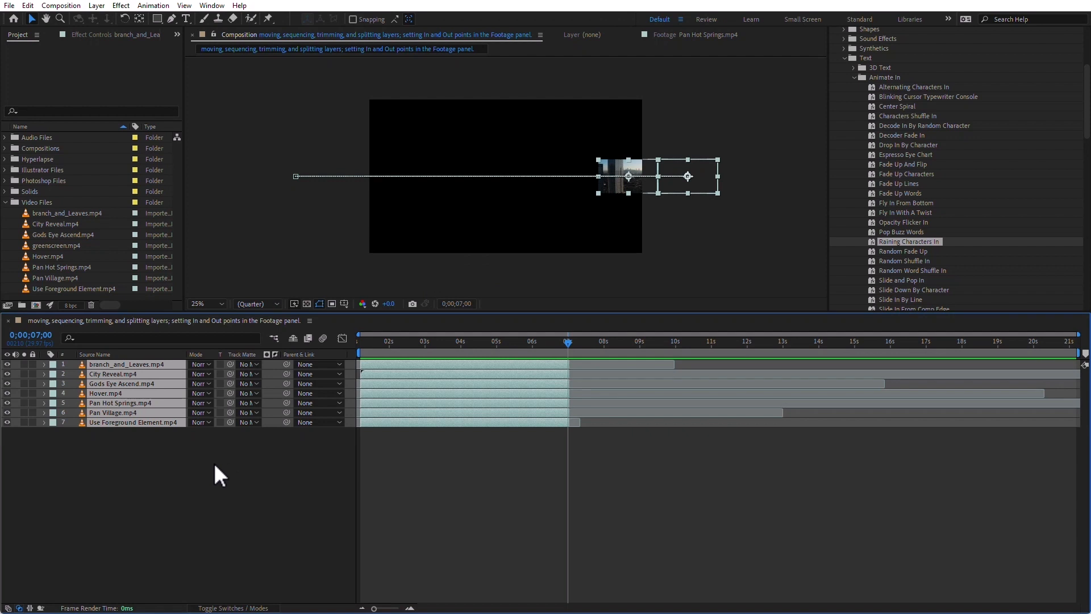
{"action": "left_click", "coordinate": [256, 465]}
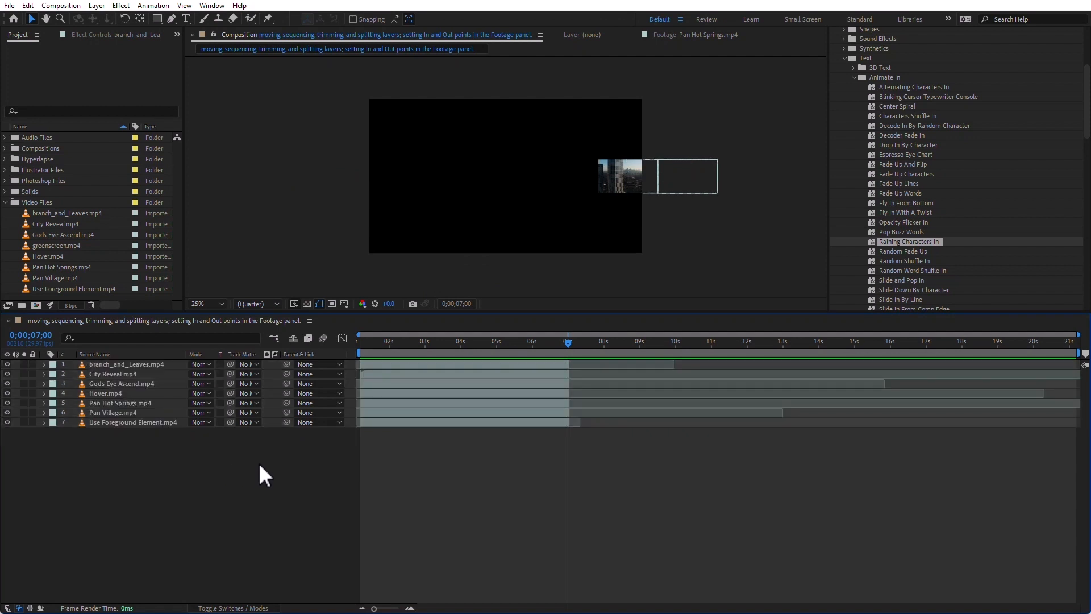
Delete all layers from the composition and re-add every clip of the Video Files folder except greenscreen.mp4.
{"action": "left_click_drag", "start_coordinate": [196, 447], "coordinate": [82, 325]}
{"action": "key", "text": "Delete"}
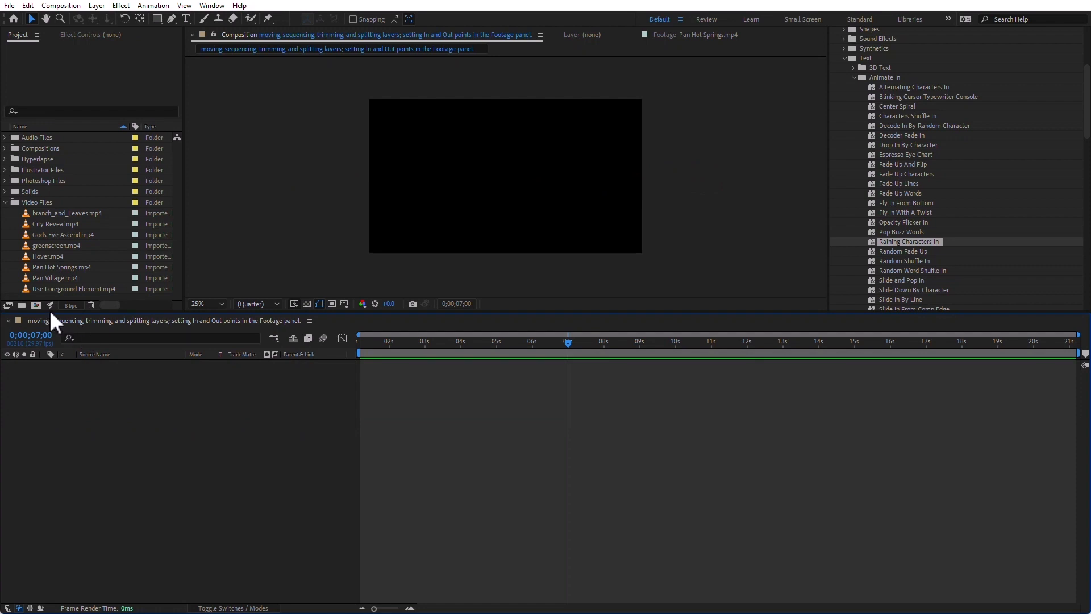
{"action": "left_click", "coordinate": [36, 215]}
{"action": "left_click", "coordinate": [41, 287], "text": "shift"}
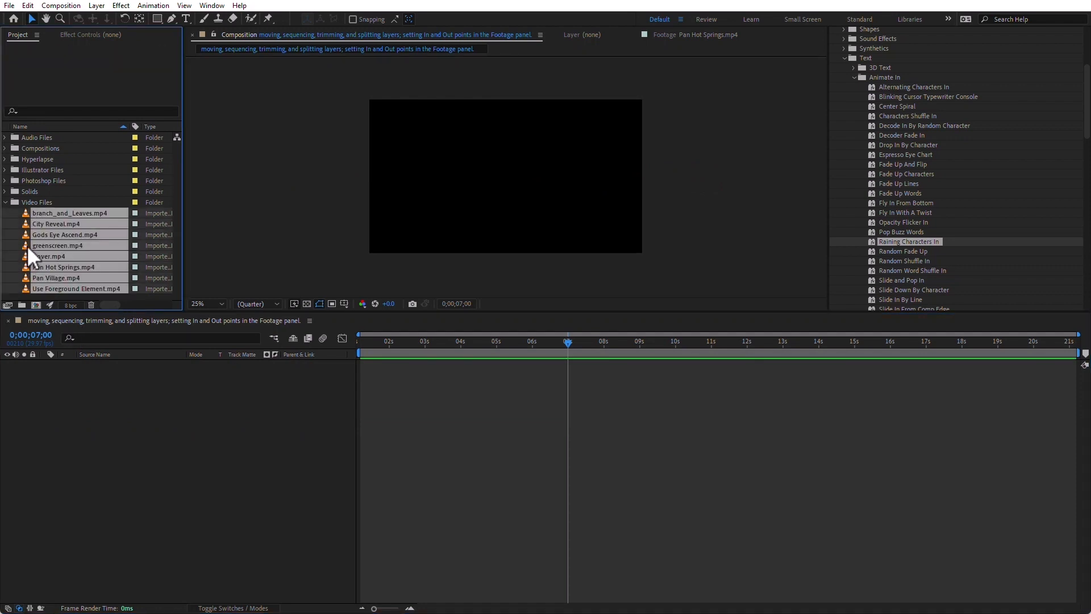
{"action": "left_click", "coordinate": [27, 245], "text": "ctrl"}
{"action": "left_click_drag", "start_coordinate": [28, 212], "coordinate": [209, 441]}
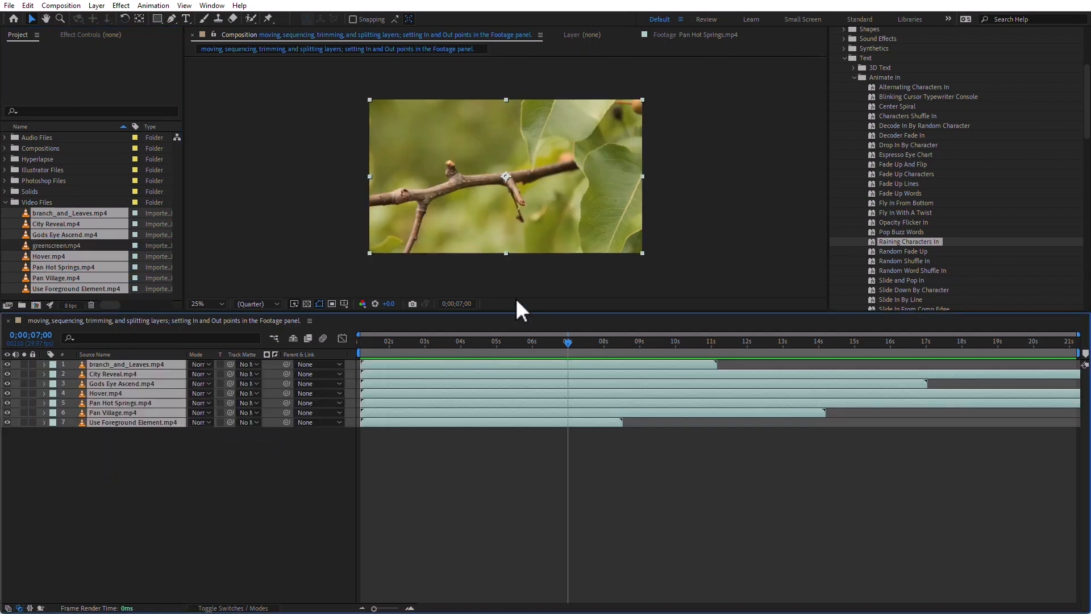
Trim the ends of all seven layers at 0;00;08;08 and scale the layers down to 13%.
{"action": "left_click_drag", "start_coordinate": [568, 343], "coordinate": [613, 341]}
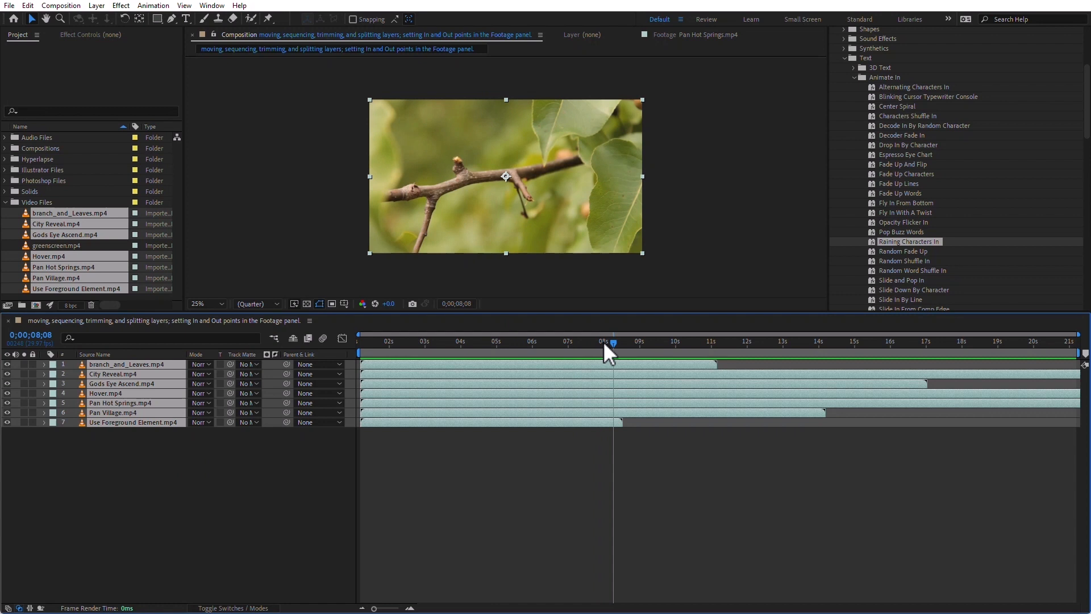
{"action": "key", "text": "s"}
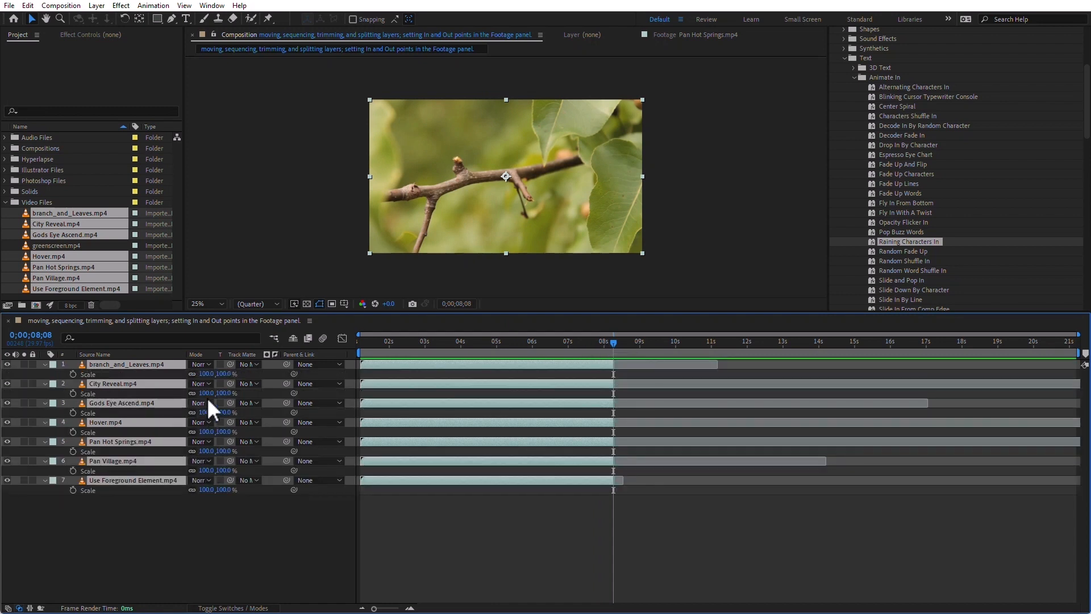
{"action": "left_click_drag", "start_coordinate": [206, 374], "coordinate": [174, 373]}
Keyframe all layers' Position from -220, 540 at 0;00;01;06 to 2100, 540 at 0;00;08;05.
{"action": "left_click_drag", "start_coordinate": [387, 342], "coordinate": [171, 366]}
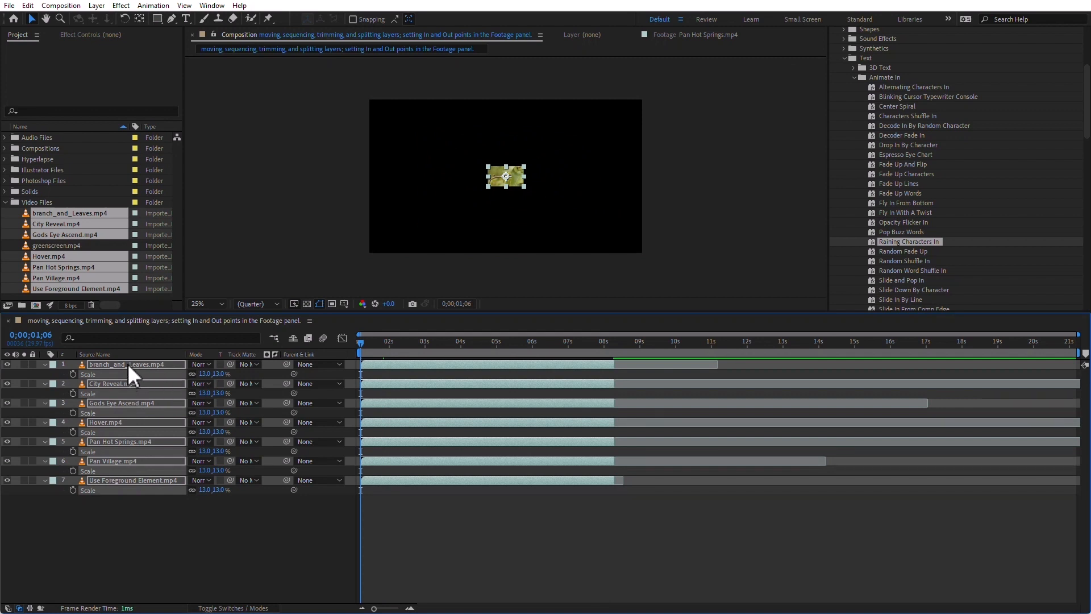
{"action": "key", "text": "p"}
{"action": "left_click_drag", "start_coordinate": [185, 374], "coordinate": [134, 383]}
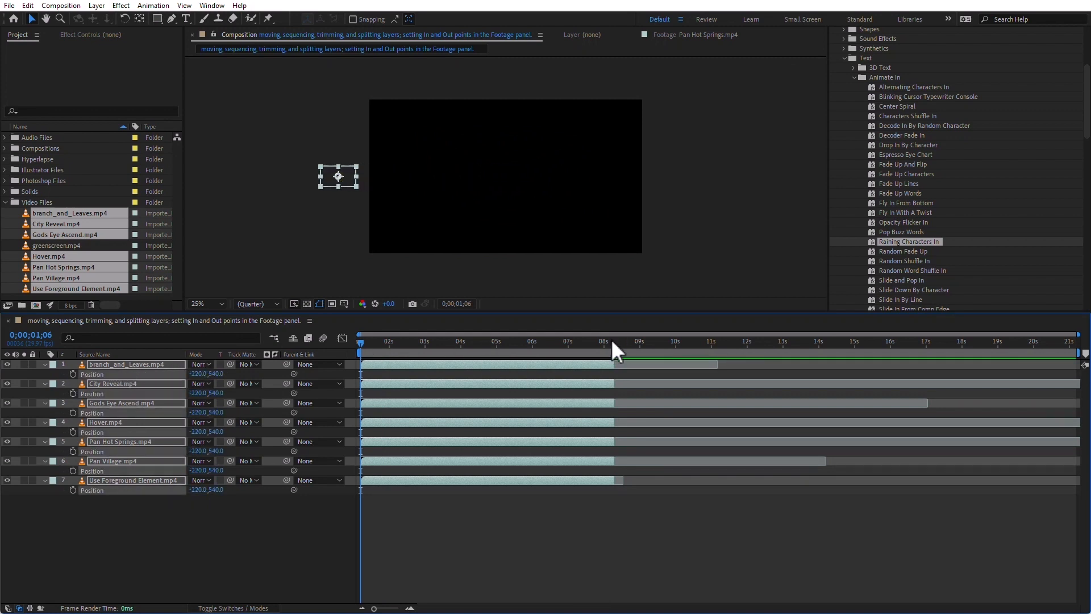
{"action": "left_click", "coordinate": [73, 374]}
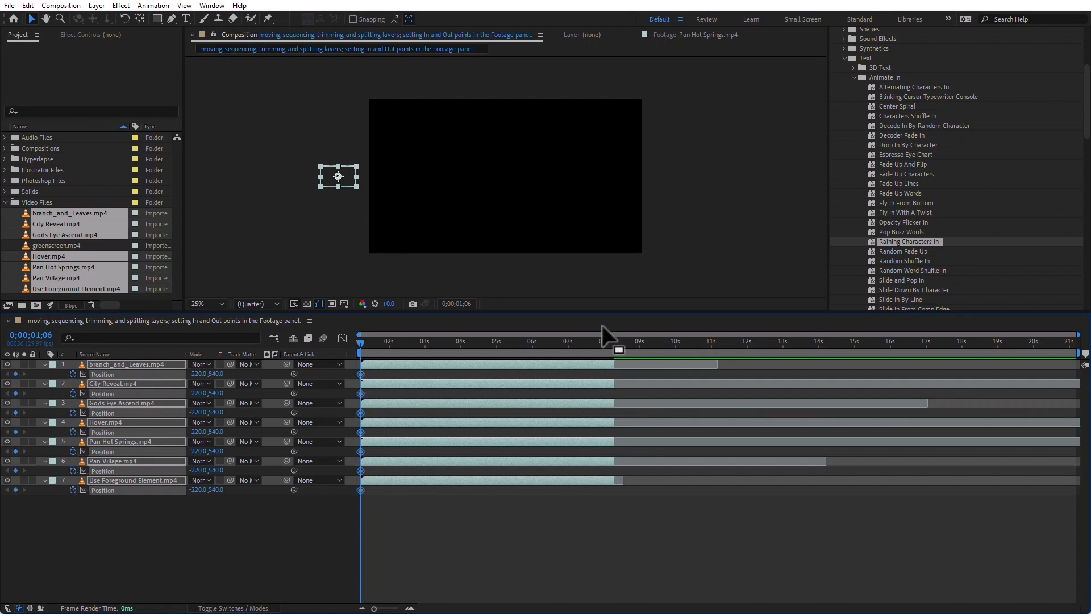
{"action": "left_click", "coordinate": [609, 342]}
{"action": "left_click_drag", "start_coordinate": [202, 375], "coordinate": [329, 374]}
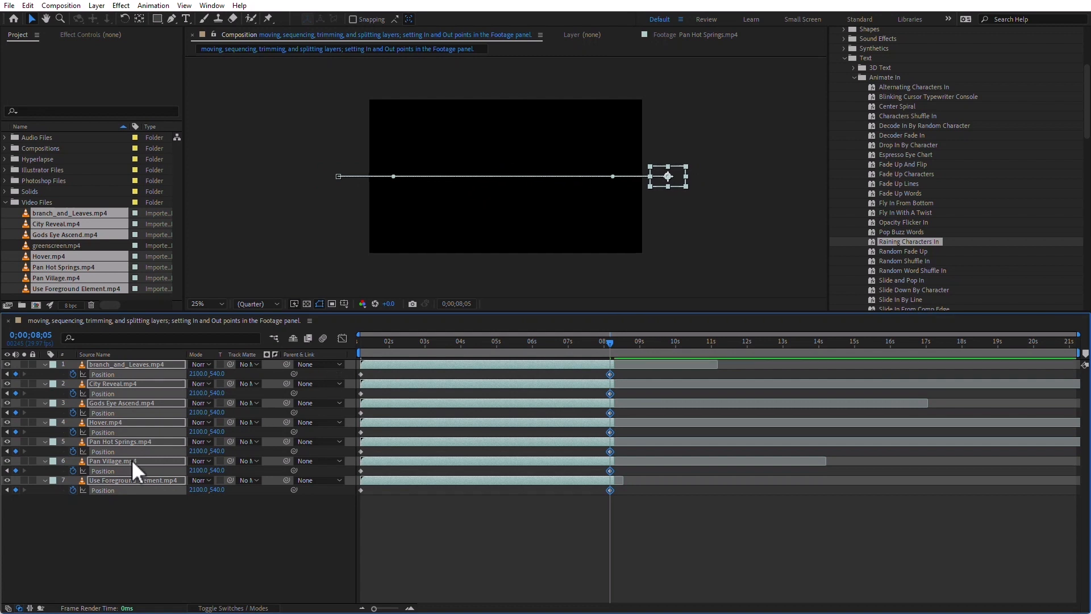
Sequence the seven animated layers with a 0;00;05;25 overlap and no transition, and scrub through the result.
{"action": "right_click", "coordinate": [137, 383]}
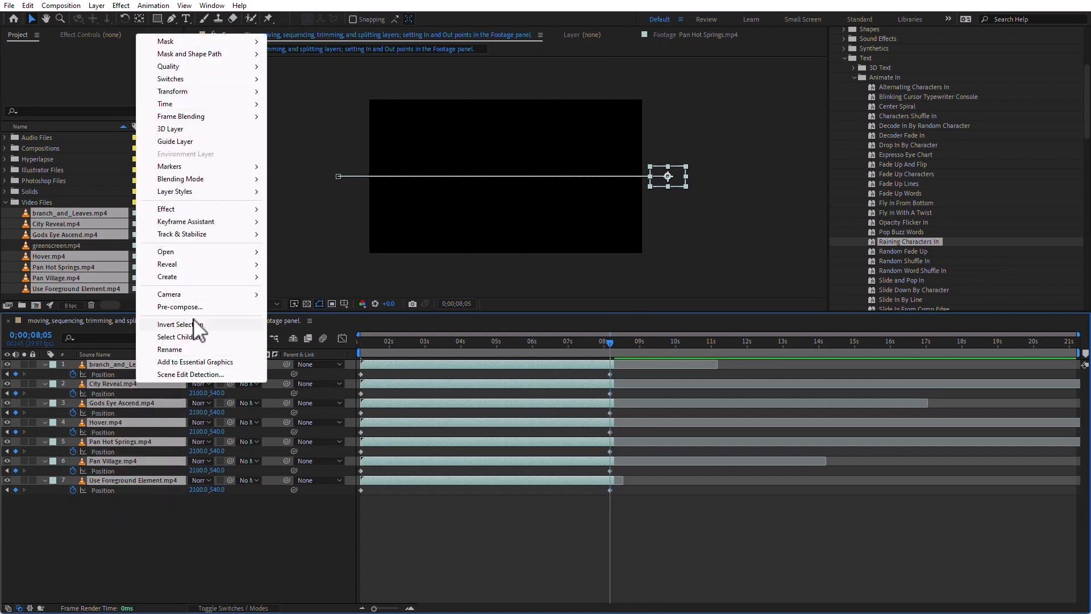
{"action": "mouse_move", "coordinate": [205, 222]}
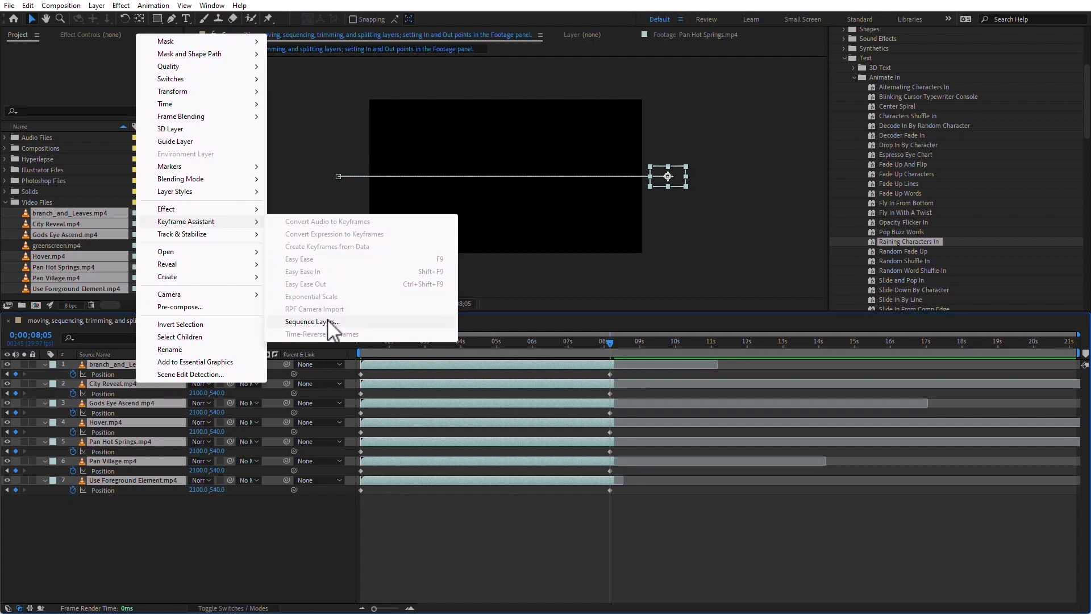
{"action": "left_click", "coordinate": [334, 319]}
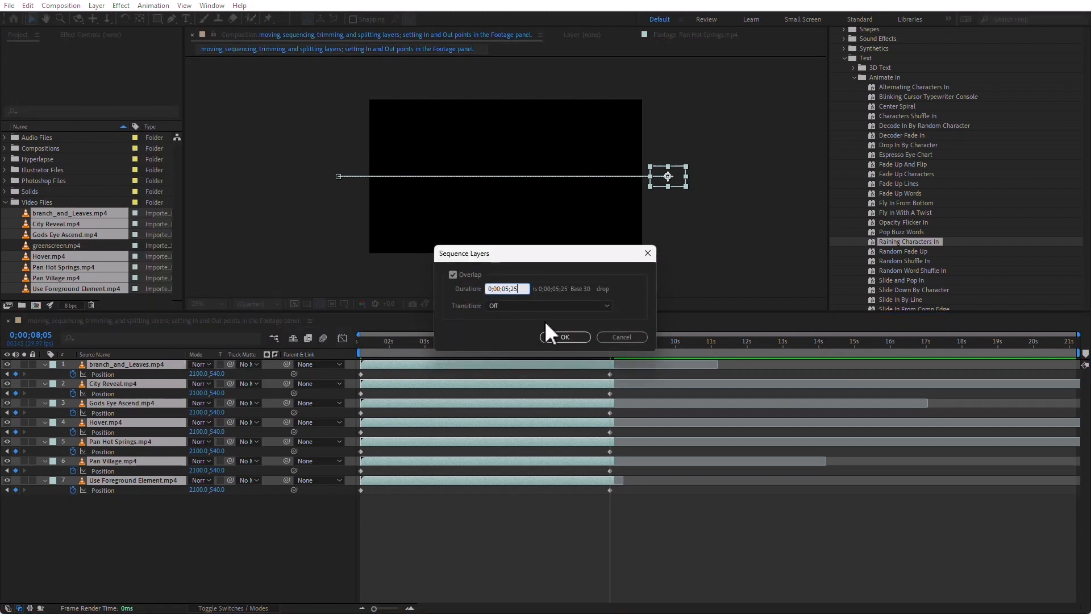
{"action": "left_click", "coordinate": [562, 336]}
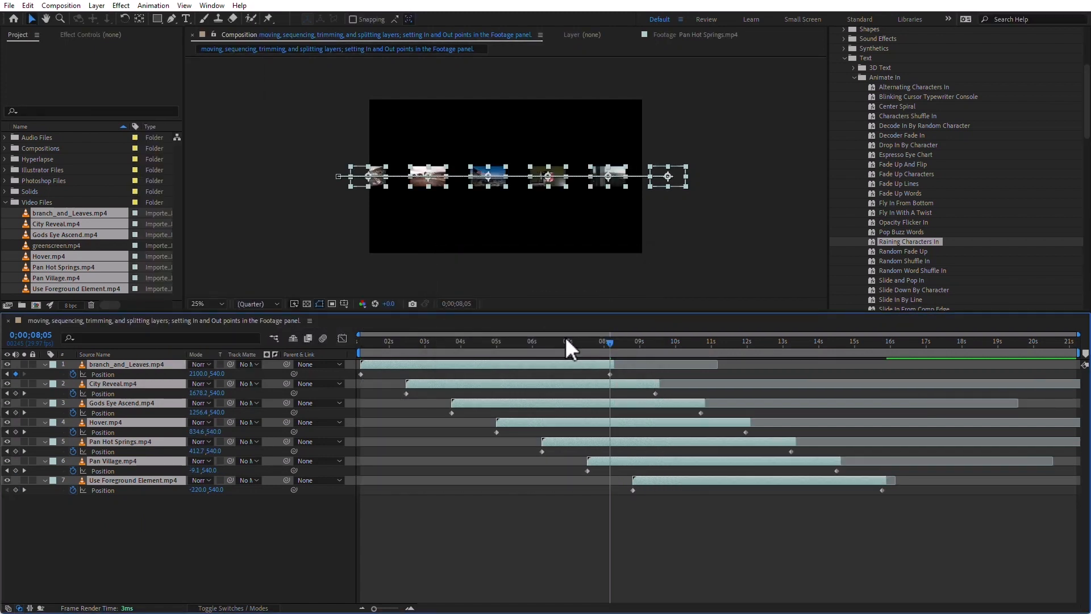
{"action": "left_click", "coordinate": [512, 540]}
{"action": "left_click_drag", "start_coordinate": [448, 340], "coordinate": [627, 363]}
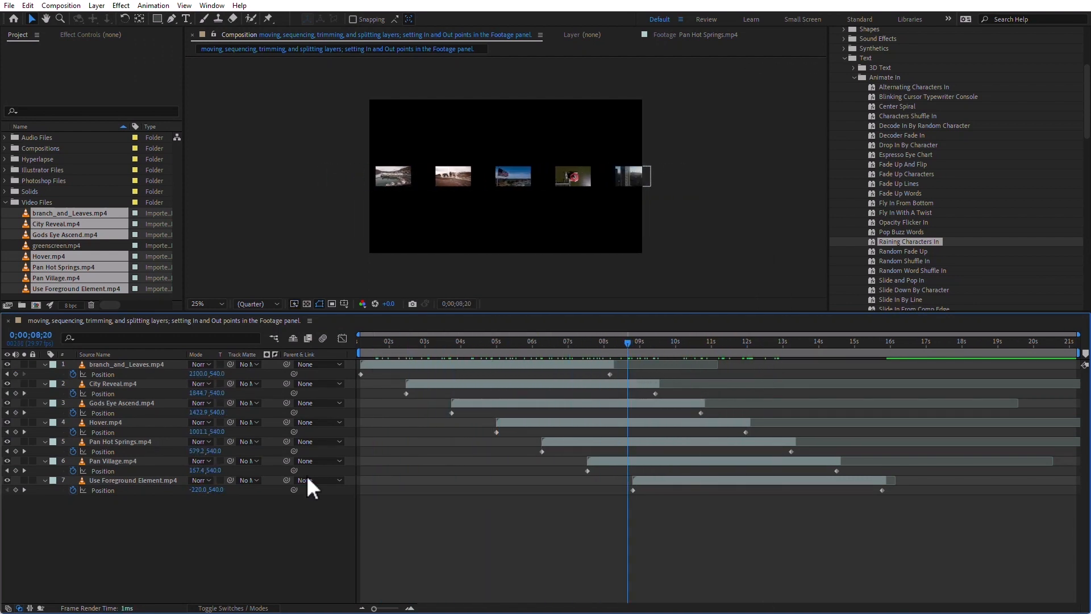
Scale all seven layers to 20% and play a preview of the animation.
{"action": "left_click_drag", "start_coordinate": [180, 530], "coordinate": [73, 337]}
{"action": "key", "text": "s"}
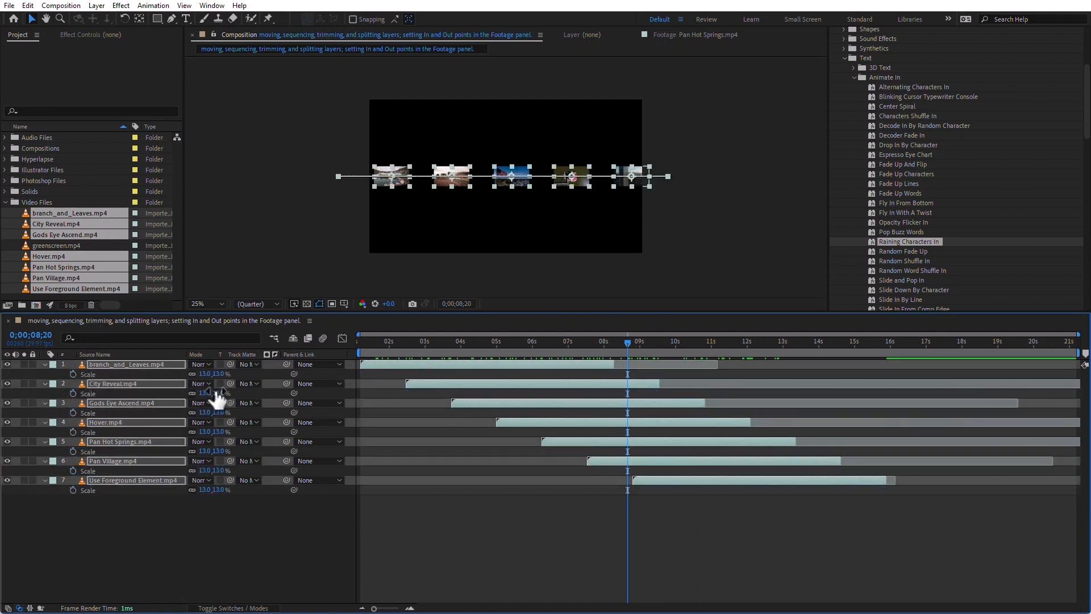
{"action": "left_click_drag", "start_coordinate": [205, 393], "coordinate": [212, 393]}
{"action": "left_click", "coordinate": [520, 582]}
{"action": "key", "text": "space"}
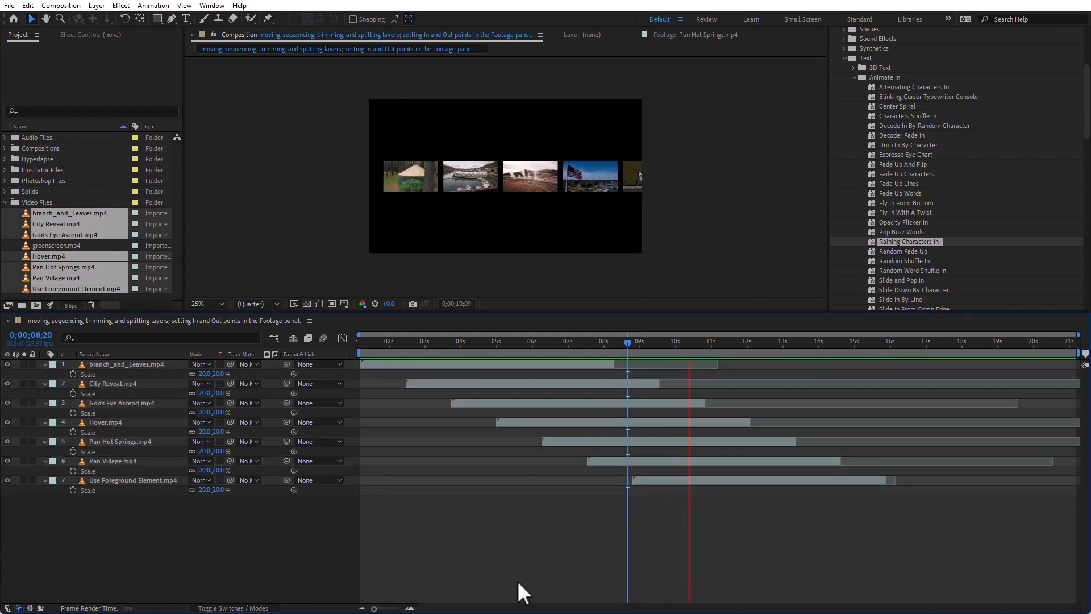
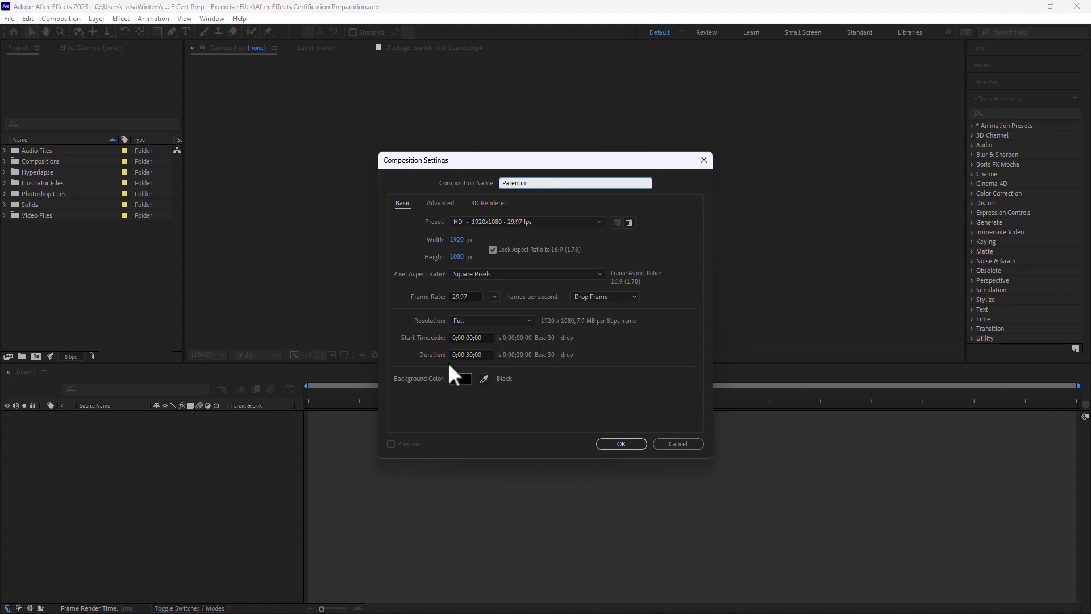
Create the Parenting composition and add a text layer reading "I am a line of text".
{"action": "key", "text": "Return"}
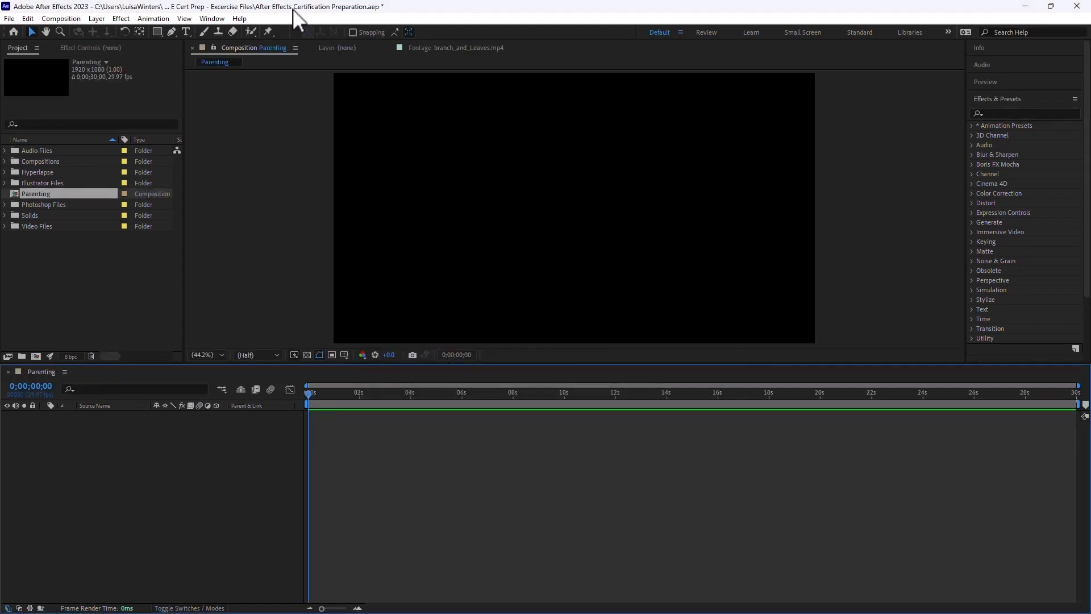
{"action": "left_click", "coordinate": [185, 32]}
{"action": "left_click", "coordinate": [412, 181]}
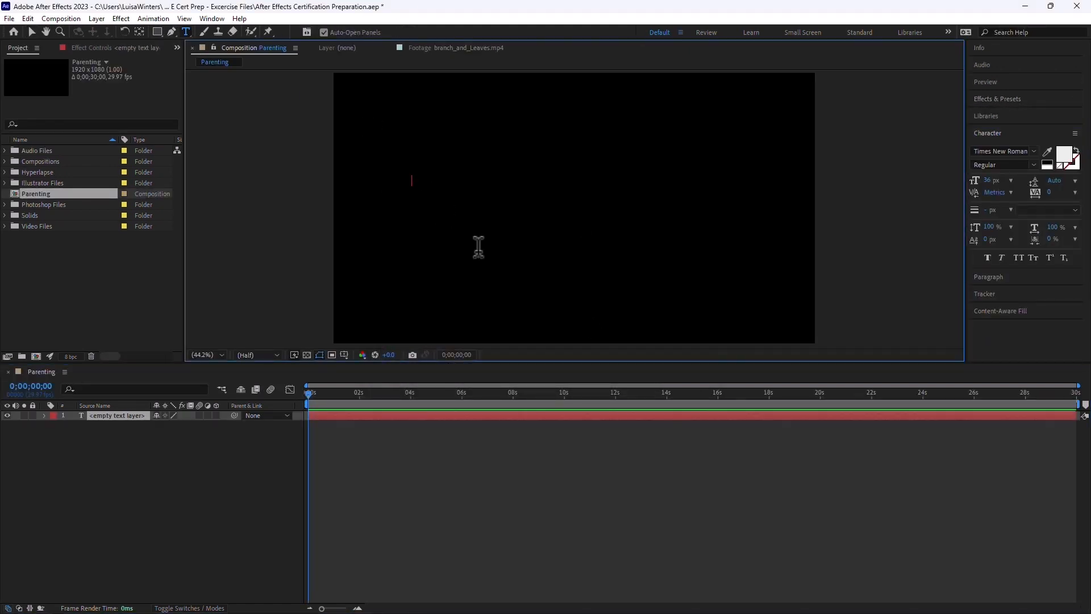
{"action": "type", "text": "I am a line o"}
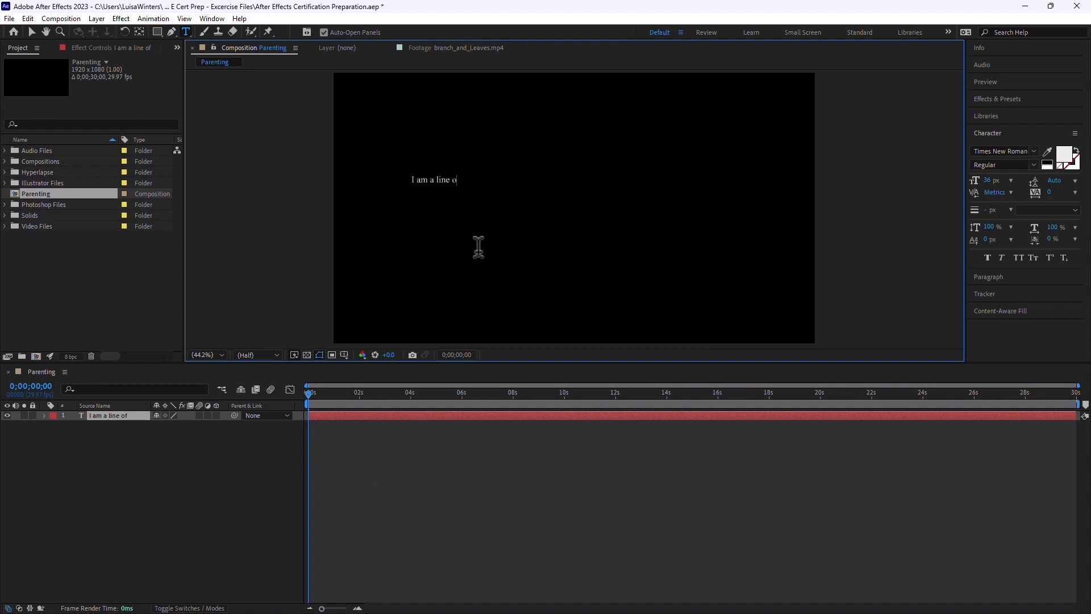
{"action": "type", "text": "f text"}
Set the text line's font to Verdana and its size to 96 px.
{"action": "double_click", "coordinate": [117, 410]}
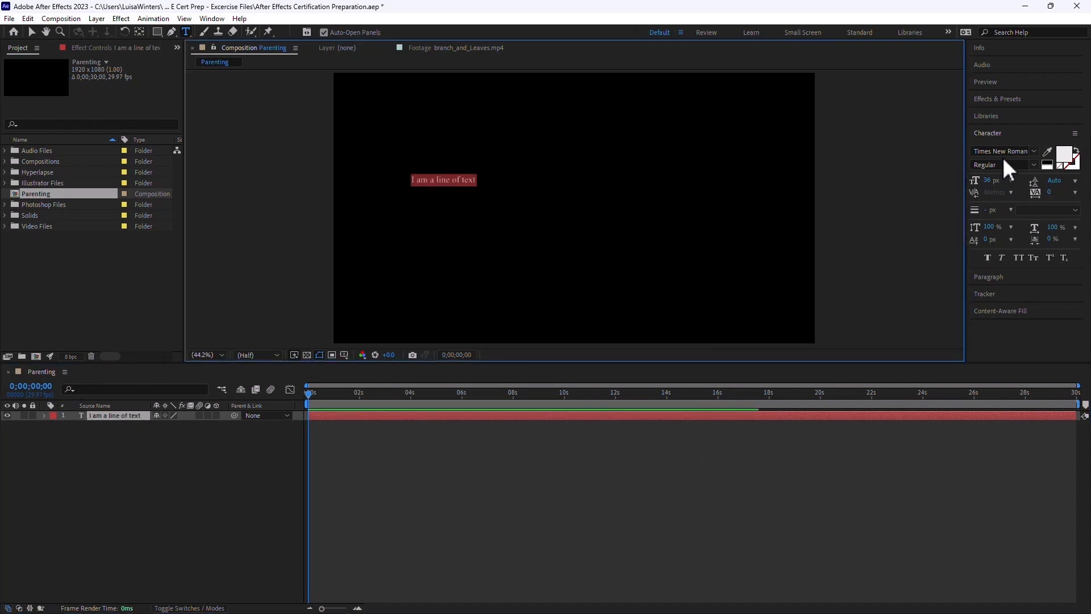
{"action": "left_click", "coordinate": [1035, 150]}
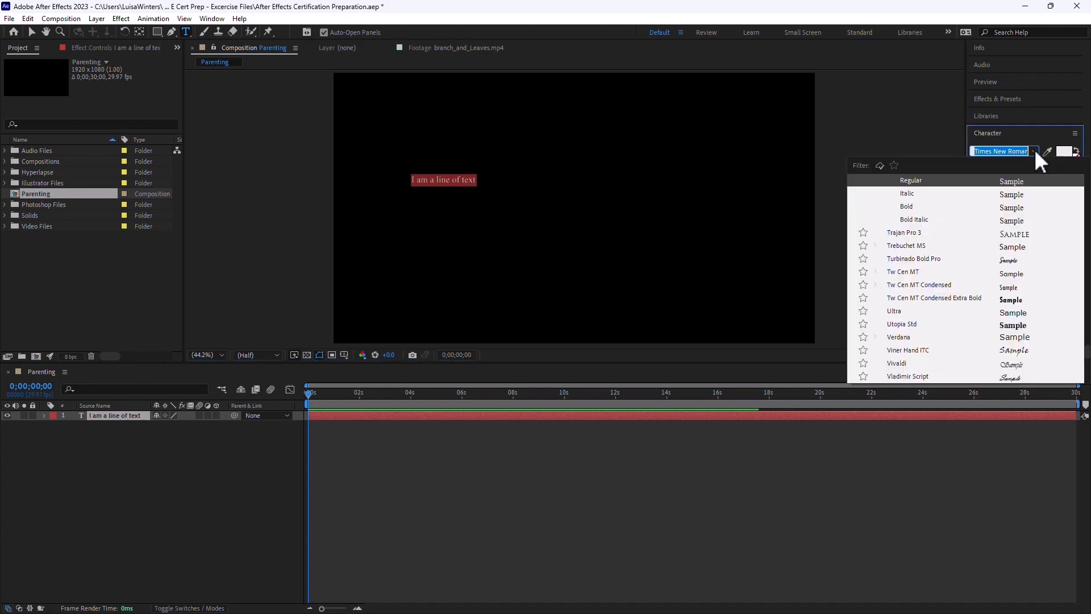
{"action": "left_click", "coordinate": [904, 338]}
{"action": "left_click_drag", "start_coordinate": [989, 179], "coordinate": [1023, 178]}
{"action": "left_click", "coordinate": [202, 507]}
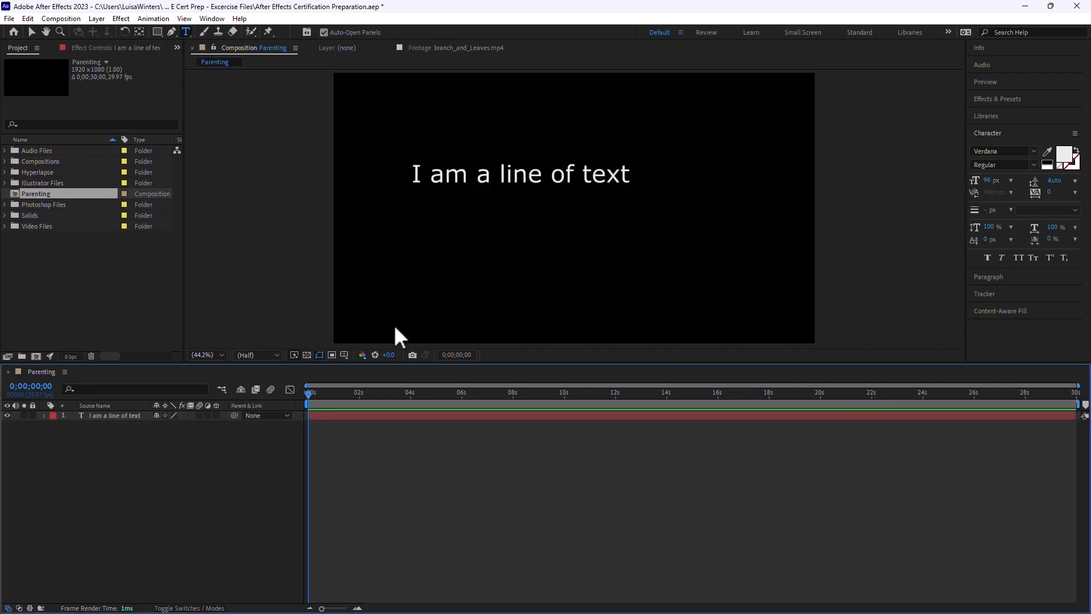
Enable Rotation keyframing on the text layer at the composition start and set its rotation to 90°.
{"action": "left_click", "coordinate": [113, 416]}
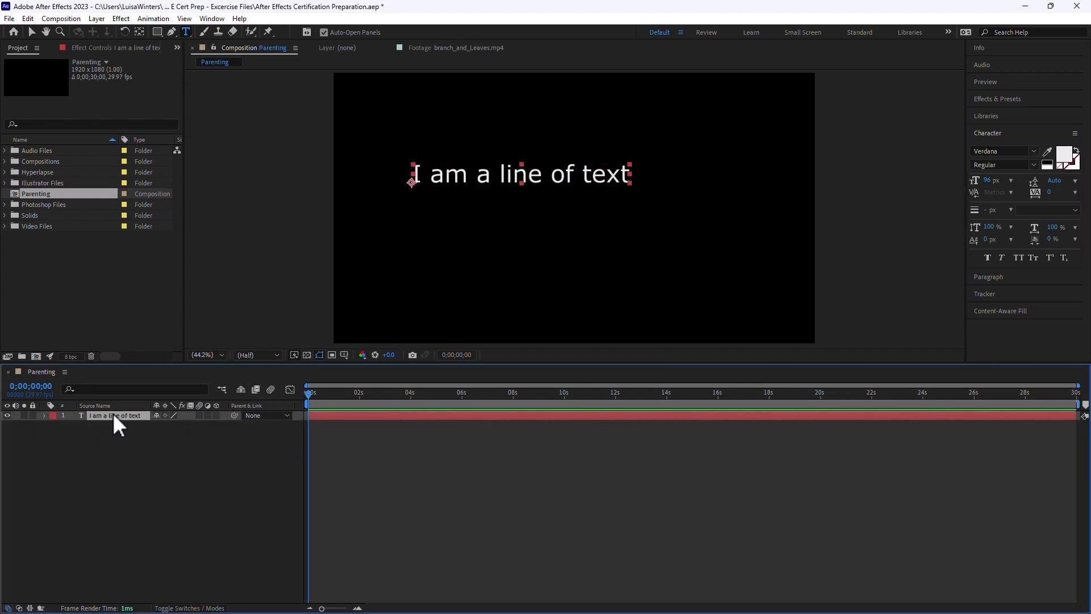
{"action": "key", "text": "r"}
{"action": "left_click", "coordinate": [73, 426]}
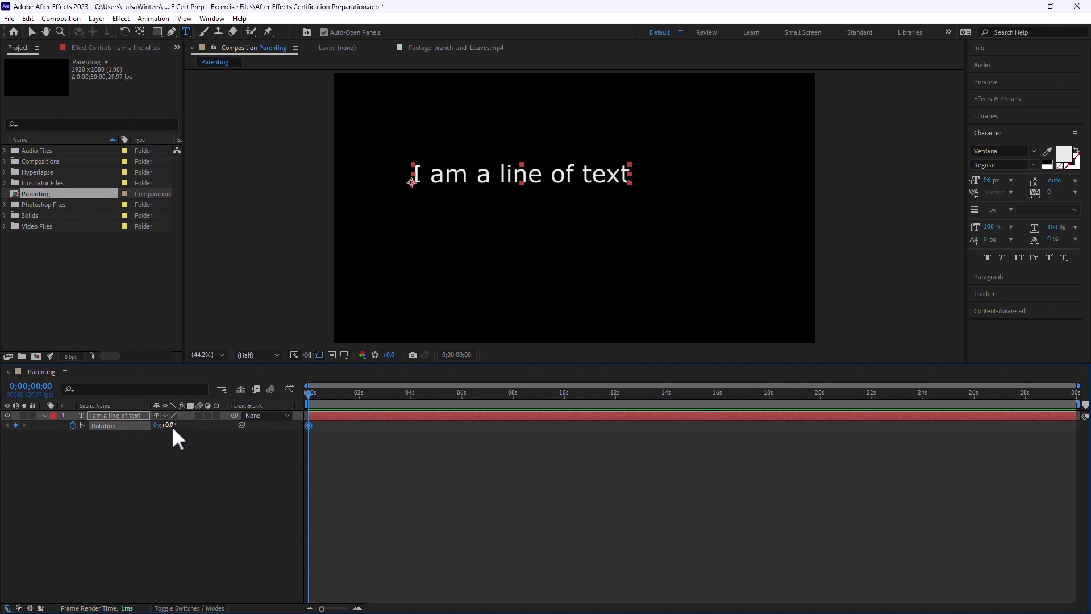
{"action": "left_click", "coordinate": [166, 425]}
{"action": "type", "text": "90"}
{"action": "key", "text": "Return"}
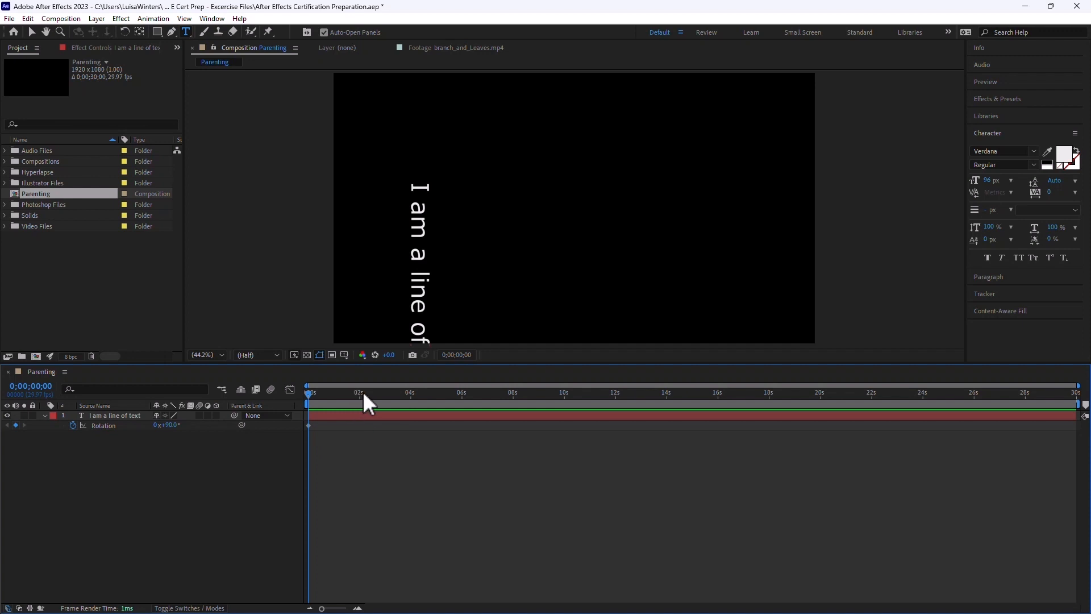
Keyframe the text layer's Rotation to 0° at 0;00;01;28 and scrub through the animation.
{"action": "left_click", "coordinate": [357, 391]}
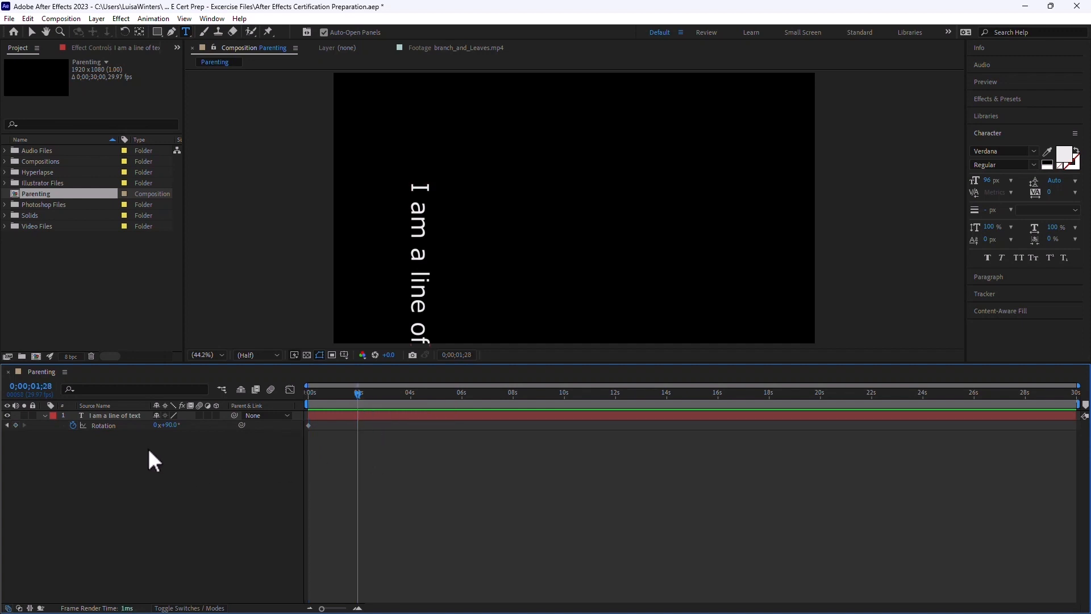
{"action": "left_click", "coordinate": [170, 425]}
{"action": "type", "text": "0"}
{"action": "key", "text": "Return"}
{"action": "left_click_drag", "start_coordinate": [354, 400], "coordinate": [393, 406]}
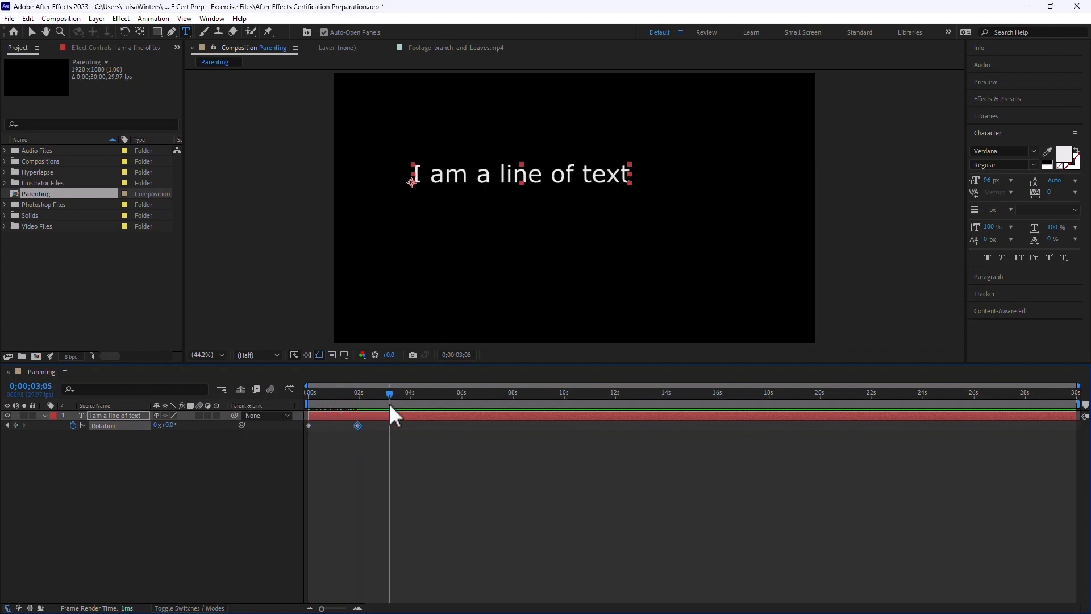
Add a separate text layer reading "A second line of text" below the first line.
{"action": "scroll", "coordinate": [501, 289], "scroll_direction": "down", "scroll_amount": 2}
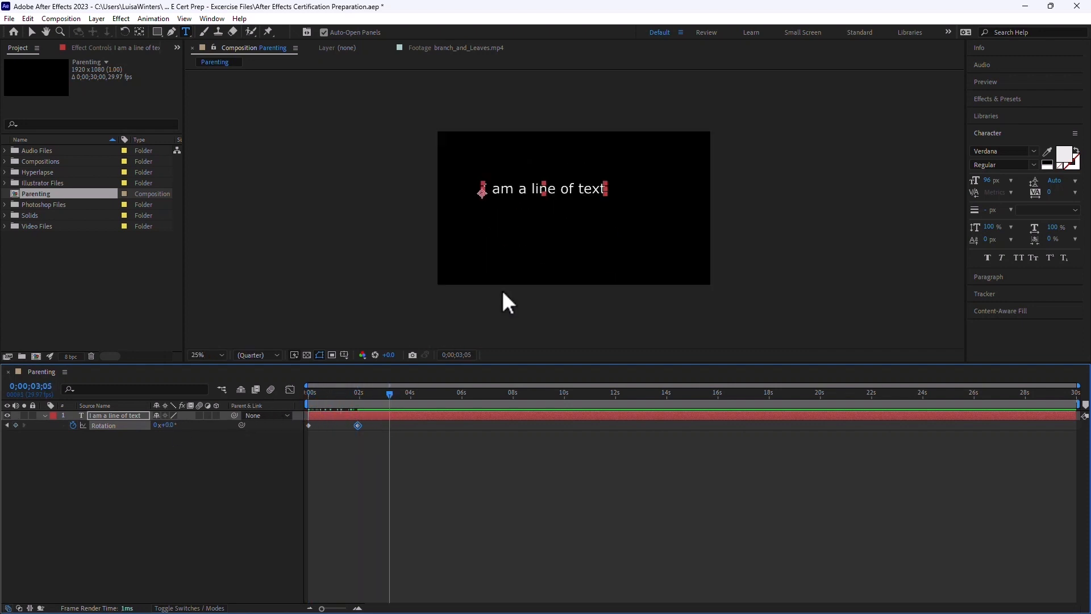
{"action": "left_click", "coordinate": [227, 542]}
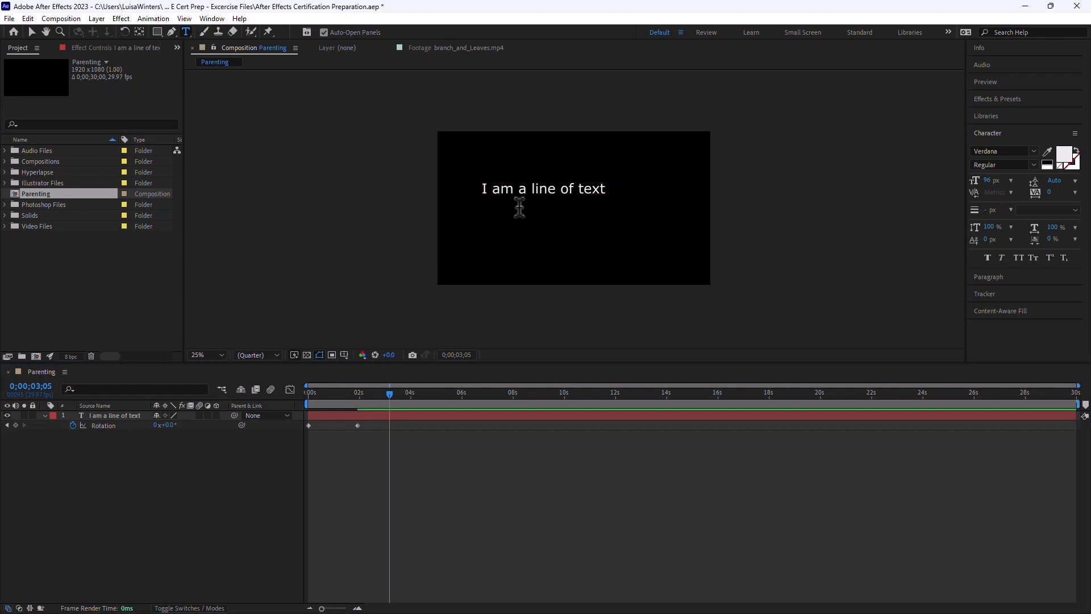
{"action": "left_click", "coordinate": [510, 229]}
{"action": "type", "text": "A second line of text"}
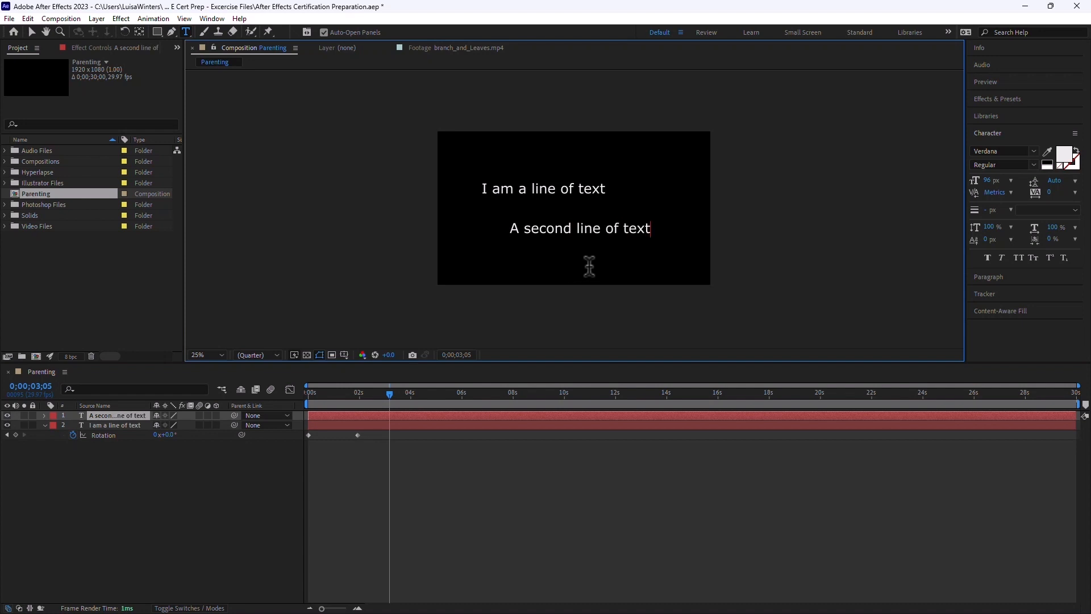
Rotate the second text line to 90° and move it sideways below the end of the first line.
{"action": "left_click", "coordinate": [107, 415]}
{"action": "key", "text": "r"}
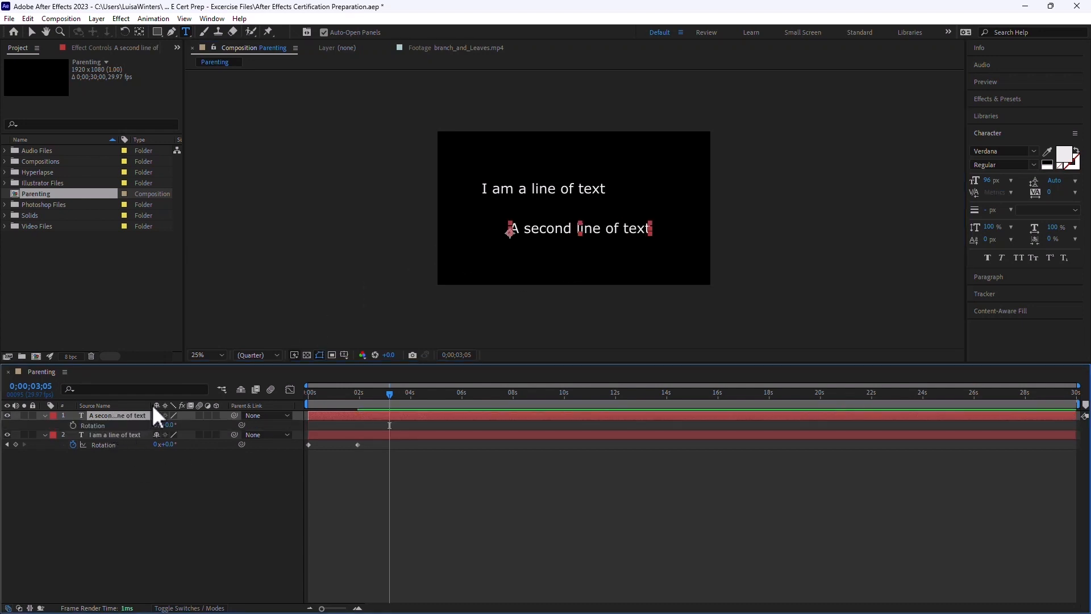
{"action": "left_click", "coordinate": [169, 425]}
{"action": "key", "text": "Return"}
{"action": "left_click", "coordinate": [32, 31]}
{"action": "left_click_drag", "start_coordinate": [514, 264], "coordinate": [603, 263]}
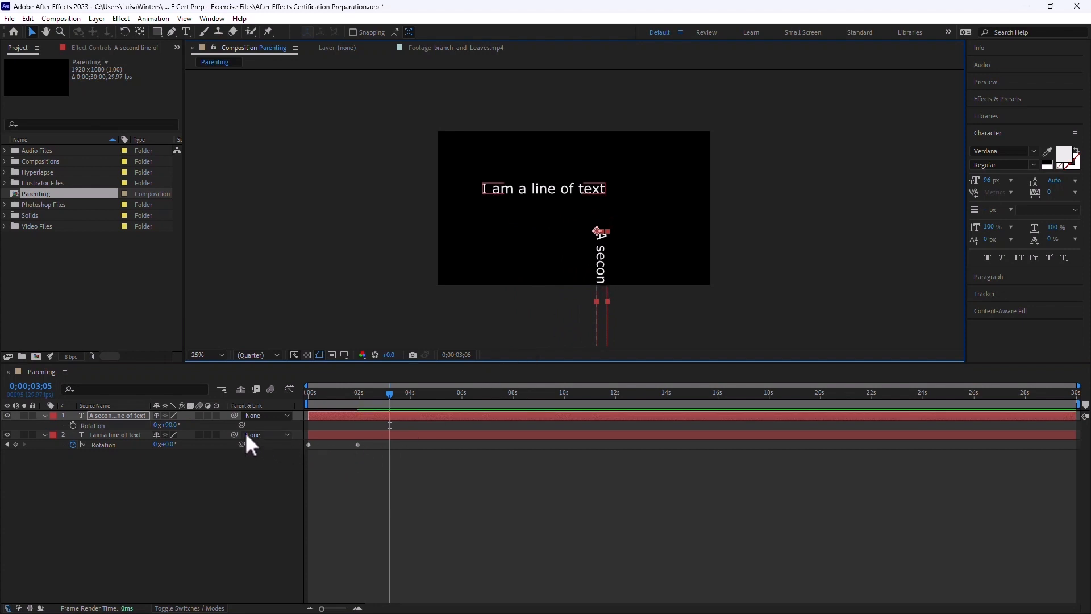
Parent the second text line to the "I am a line of text" layer and preview the motion from the start.
{"action": "left_click_drag", "start_coordinate": [369, 395], "coordinate": [428, 392]}
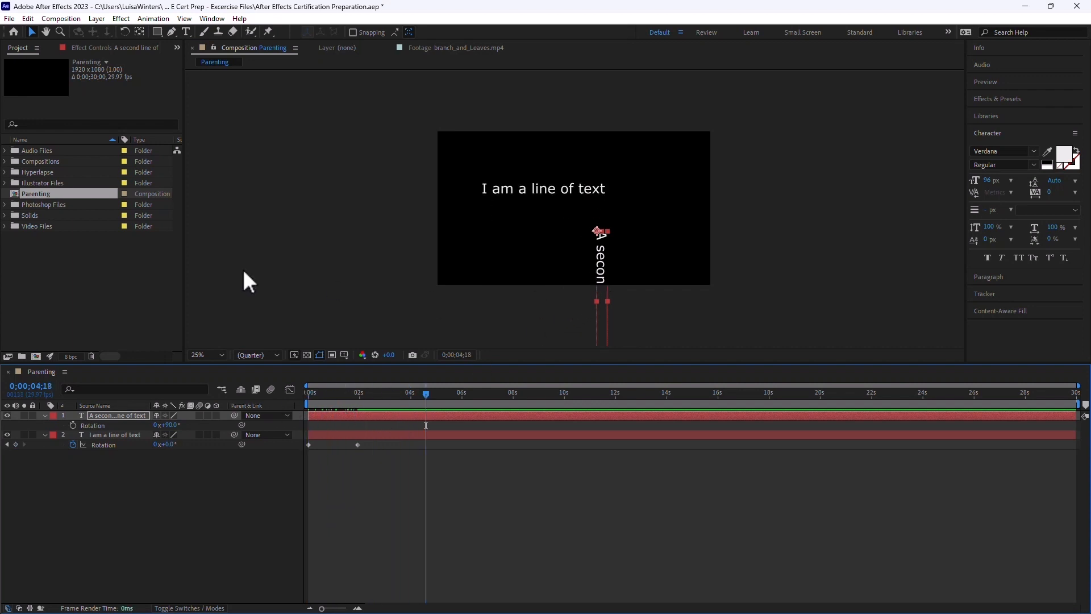
{"action": "left_click_drag", "start_coordinate": [330, 392], "coordinate": [410, 393]}
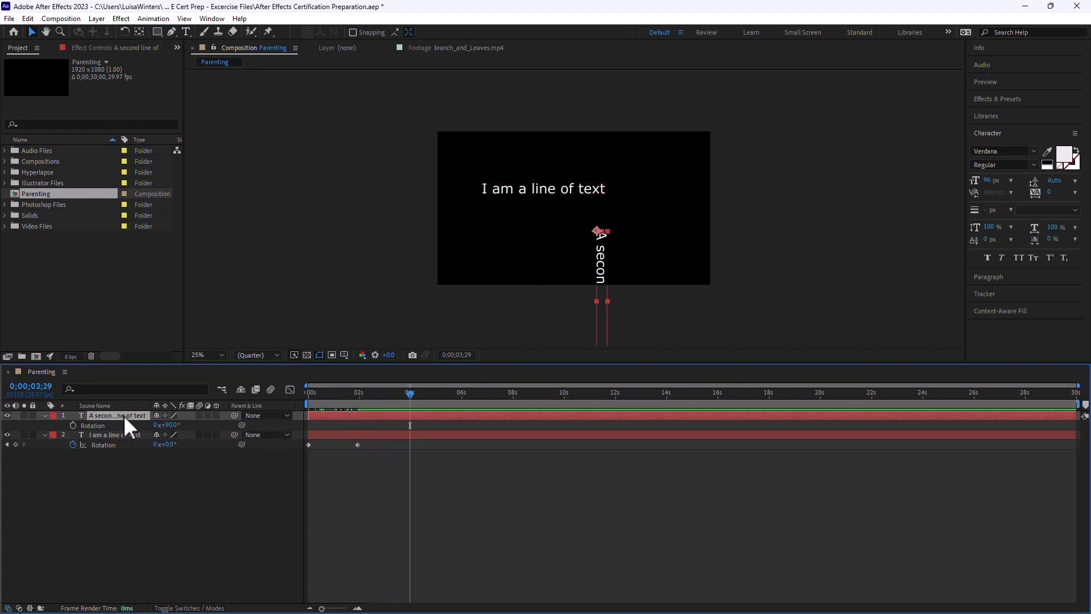
{"action": "left_click", "coordinate": [270, 415]}
{"action": "left_click", "coordinate": [295, 458]}
{"action": "left_click_drag", "start_coordinate": [408, 393], "coordinate": [163, 408]}
{"action": "key", "text": "space"}
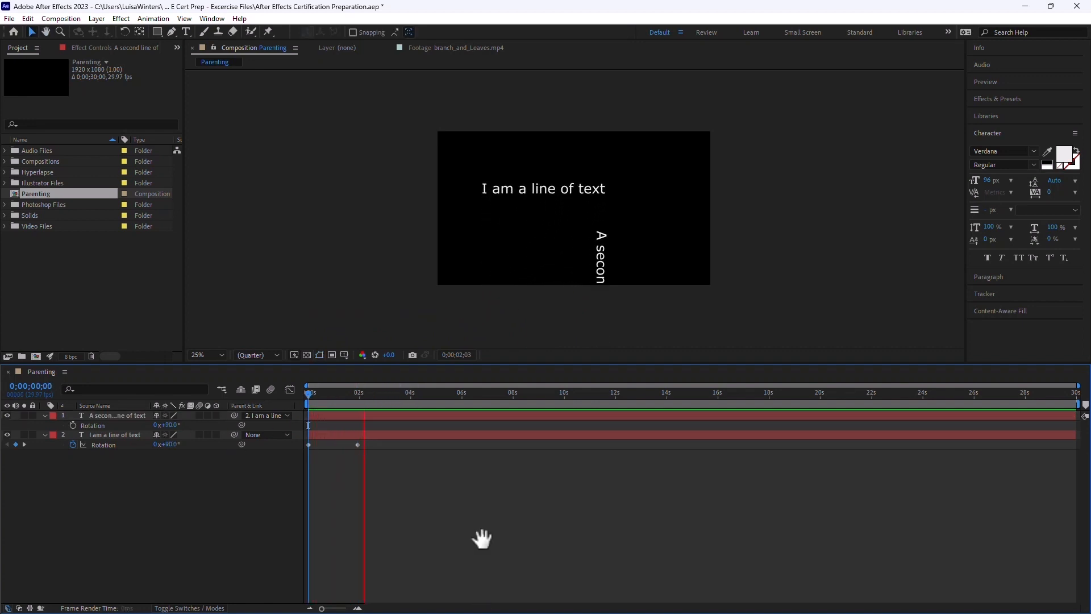
{"action": "key", "text": "space"}
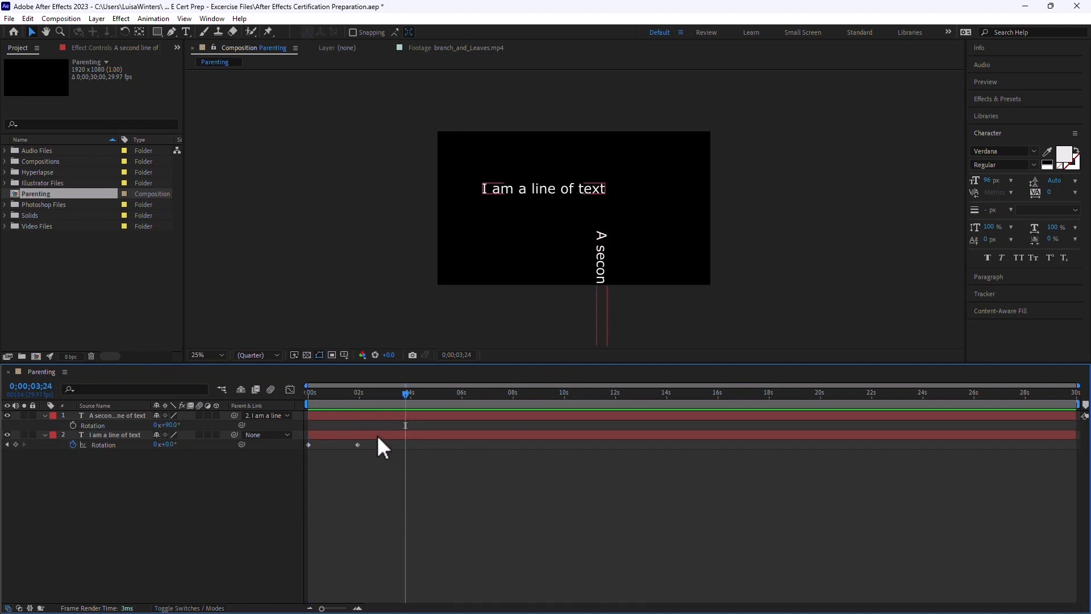
Move the second text line up beside the frame's right edge and scrub to check the parented motion.
{"action": "left_click_drag", "start_coordinate": [599, 269], "coordinate": [676, 180]}
{"action": "left_click_drag", "start_coordinate": [380, 394], "coordinate": [449, 393]}
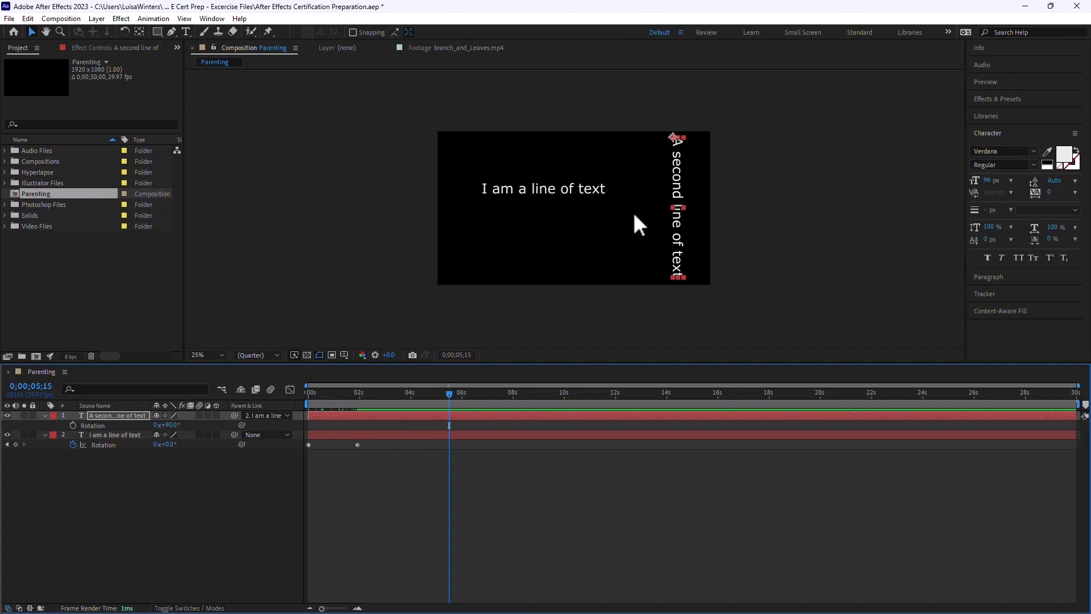
{"action": "left_click", "coordinate": [538, 188]}
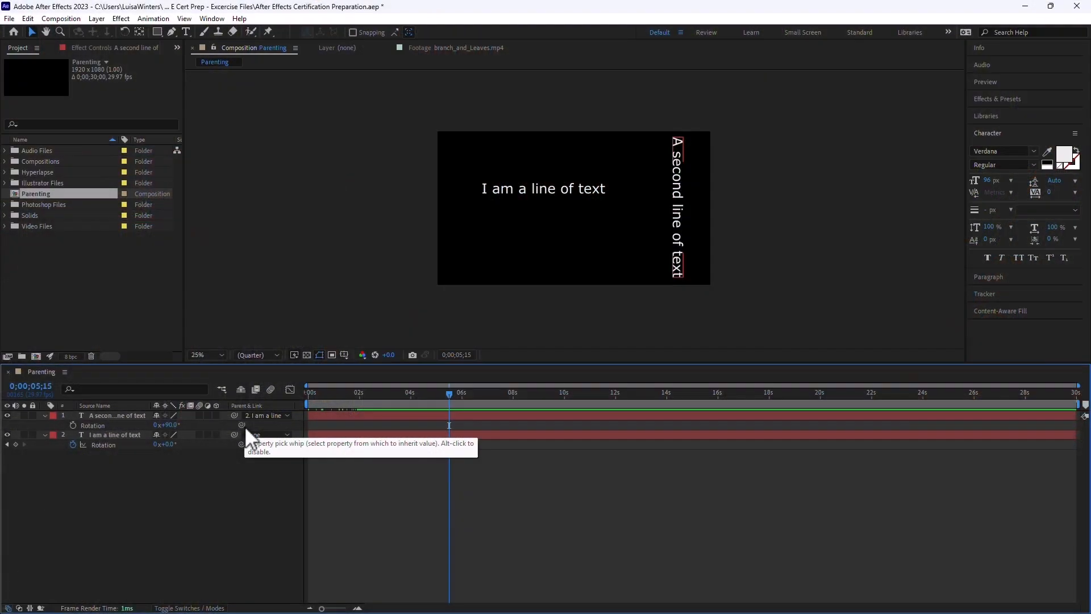
{"action": "left_click", "coordinate": [116, 434]}
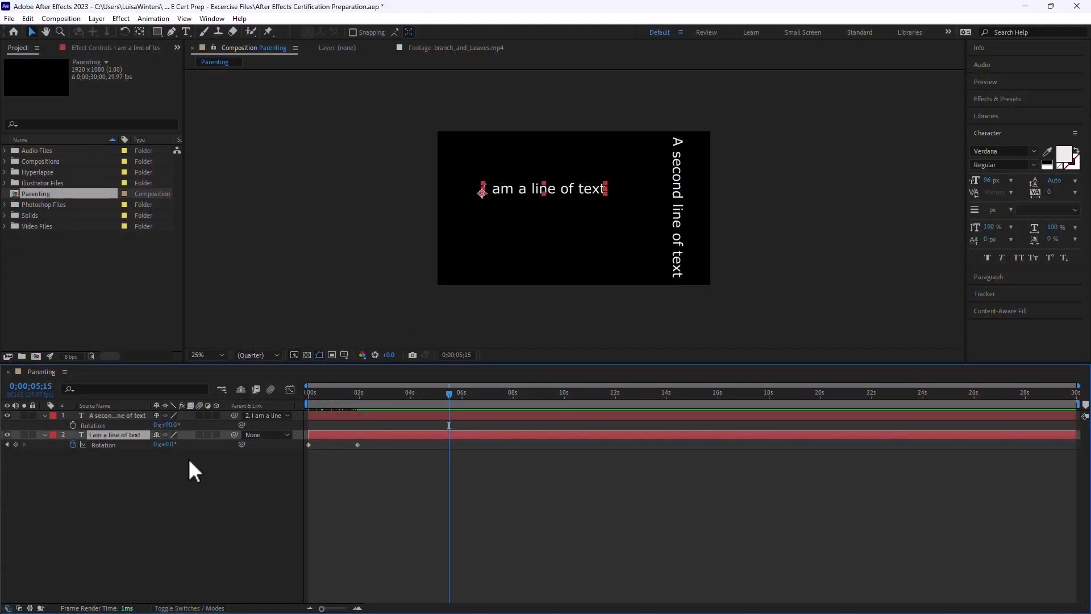
{"action": "left_click", "coordinate": [675, 188]}
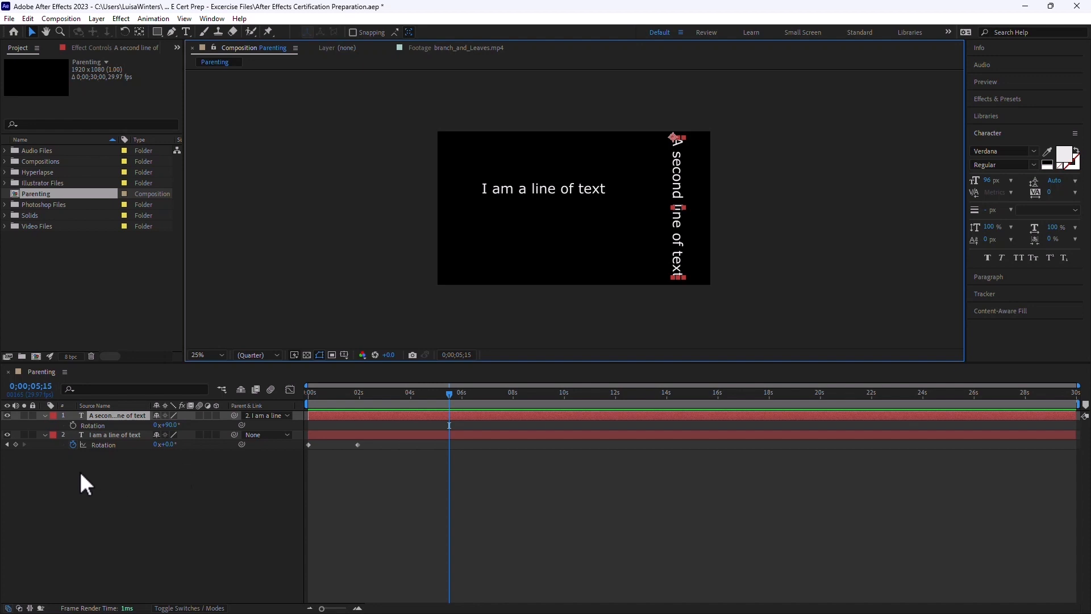
Split the "I am a line of text" layer at 0;00;03;03.
{"action": "left_click", "coordinate": [111, 435]}
{"action": "mouse_move", "coordinate": [387, 395]}
{"action": "left_mouse_down"}
{"action": "mouse_move", "coordinate": [401, 395]}
{"action": "mouse_move", "coordinate": [288, 403]}
{"action": "mouse_move", "coordinate": [387, 391]}
{"action": "left_mouse_up"}
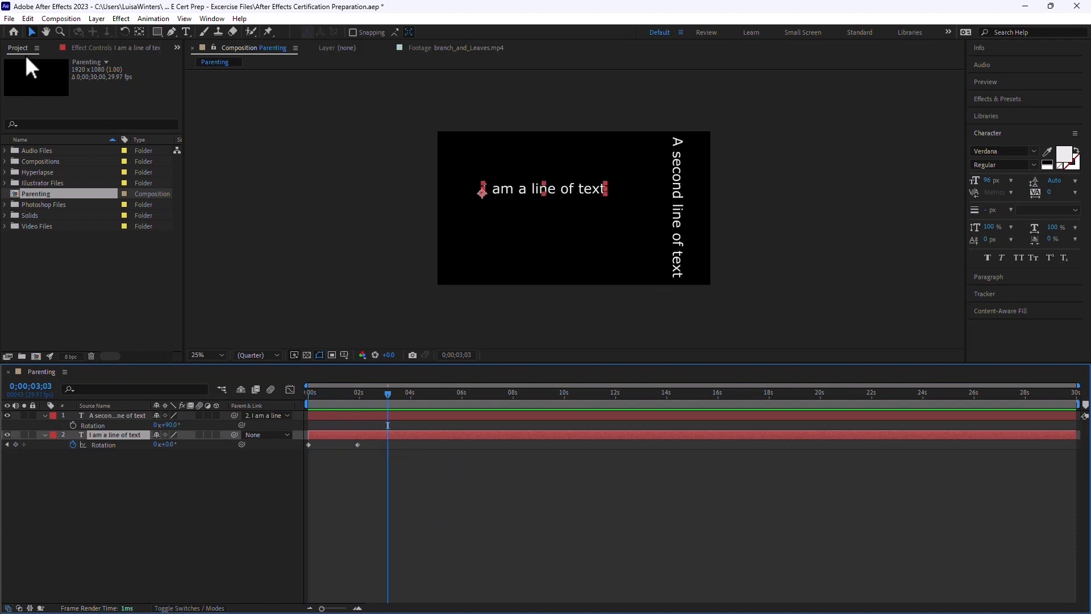
{"action": "left_click", "coordinate": [29, 19]}
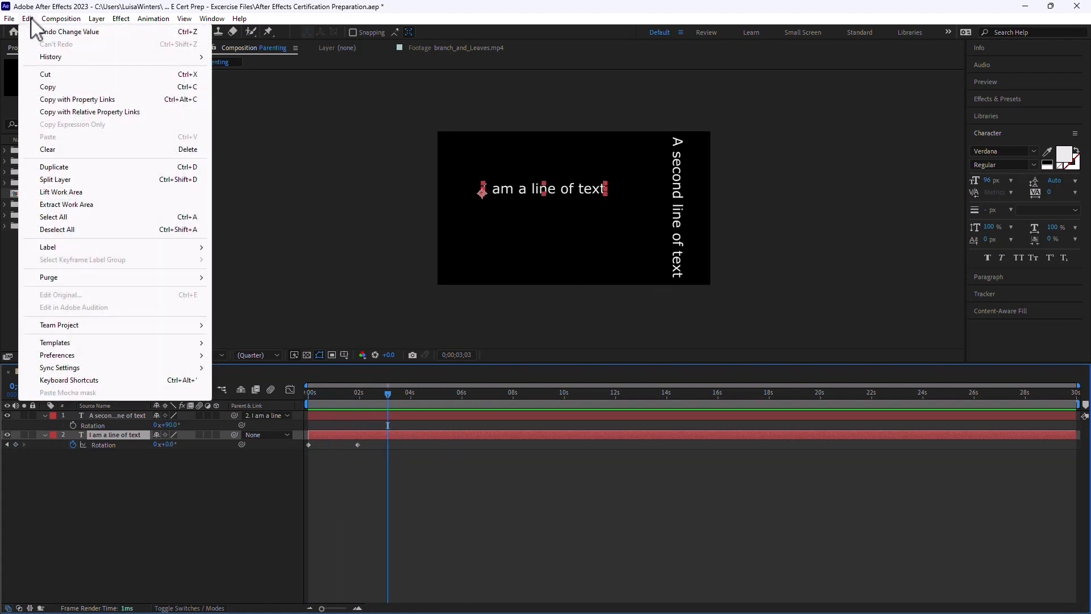
{"action": "left_click", "coordinate": [72, 179]}
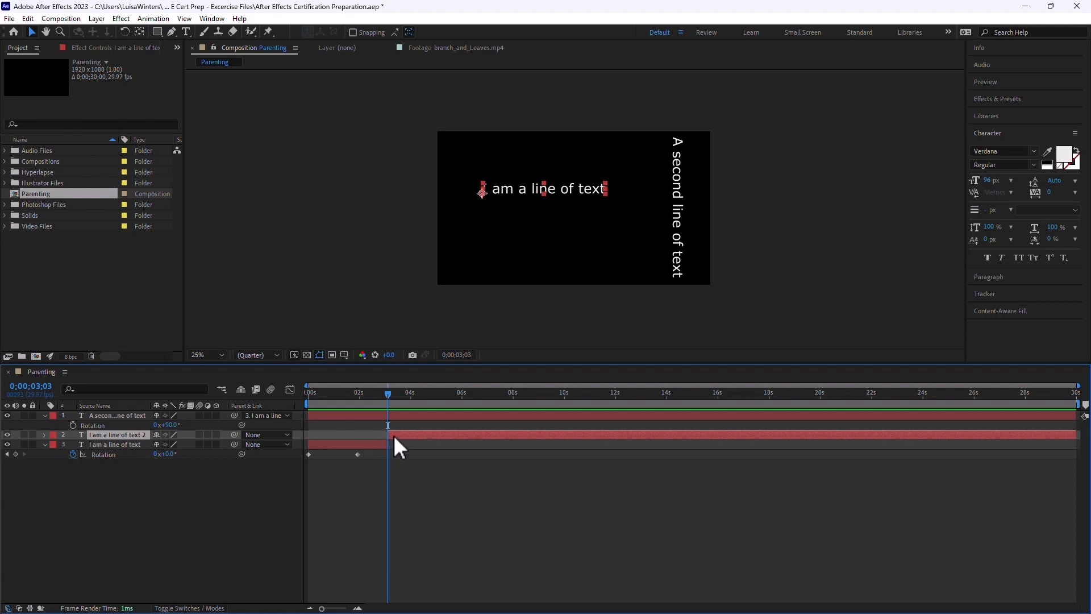
Reveal the keyframes of the split-off "I am a line of text 2" layer and add a Rotation keyframe at 0;00;04;04.
{"action": "left_click_drag", "start_coordinate": [387, 393], "coordinate": [414, 402]}
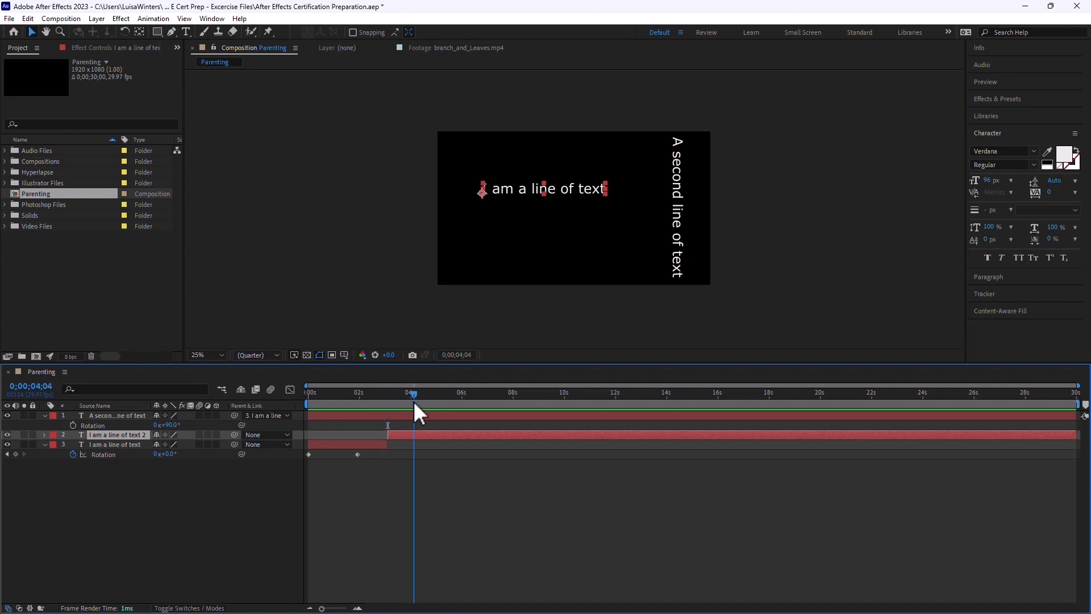
{"action": "left_click", "coordinate": [679, 237]}
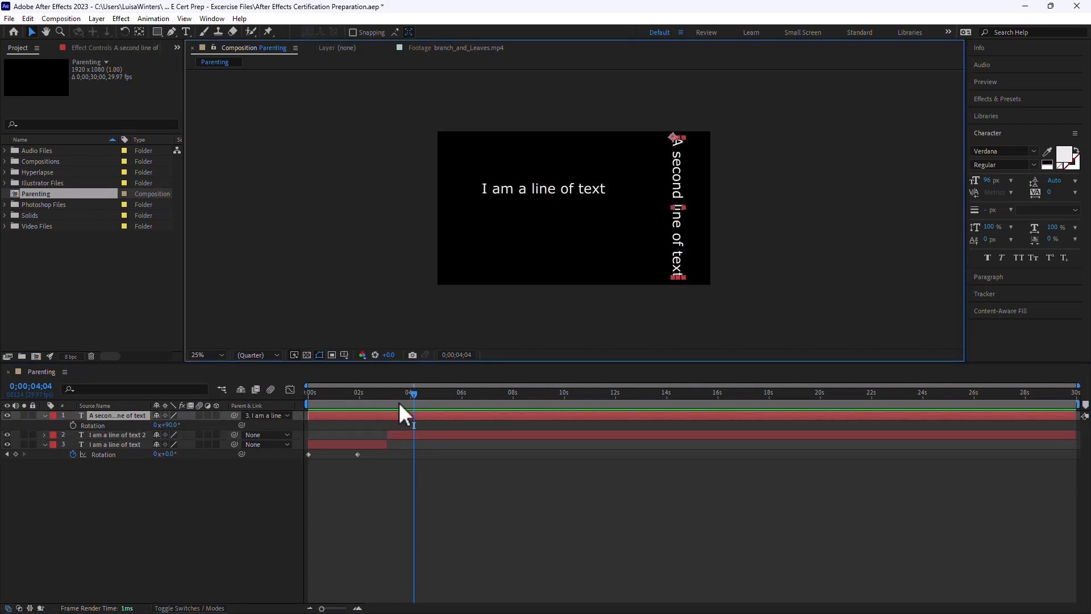
{"action": "left_click", "coordinate": [347, 446]}
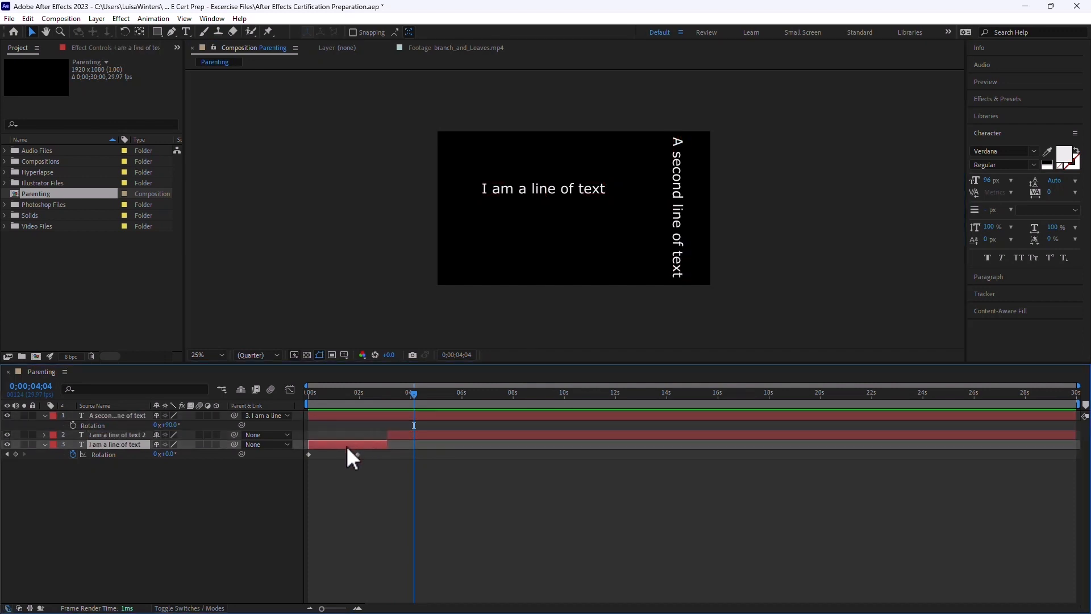
{"action": "left_click", "coordinate": [444, 436]}
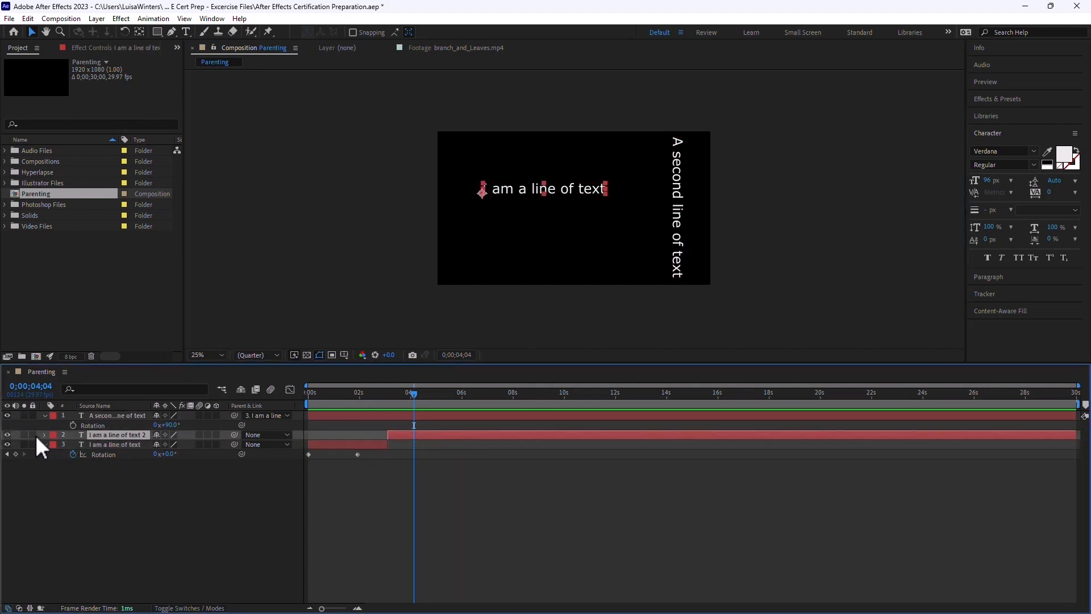
{"action": "key", "text": "u"}
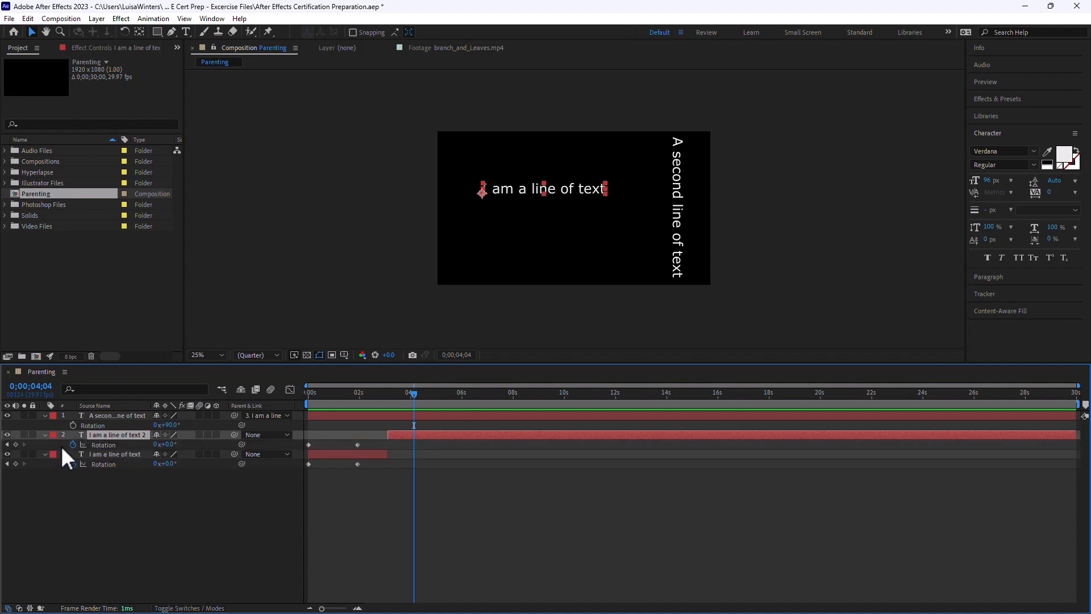
{"action": "left_click", "coordinate": [16, 444]}
Keyframe the split-off layer's Rotation to one full turn, 1x+0.0°, at 0;00;05;11.
{"action": "left_click", "coordinate": [446, 392]}
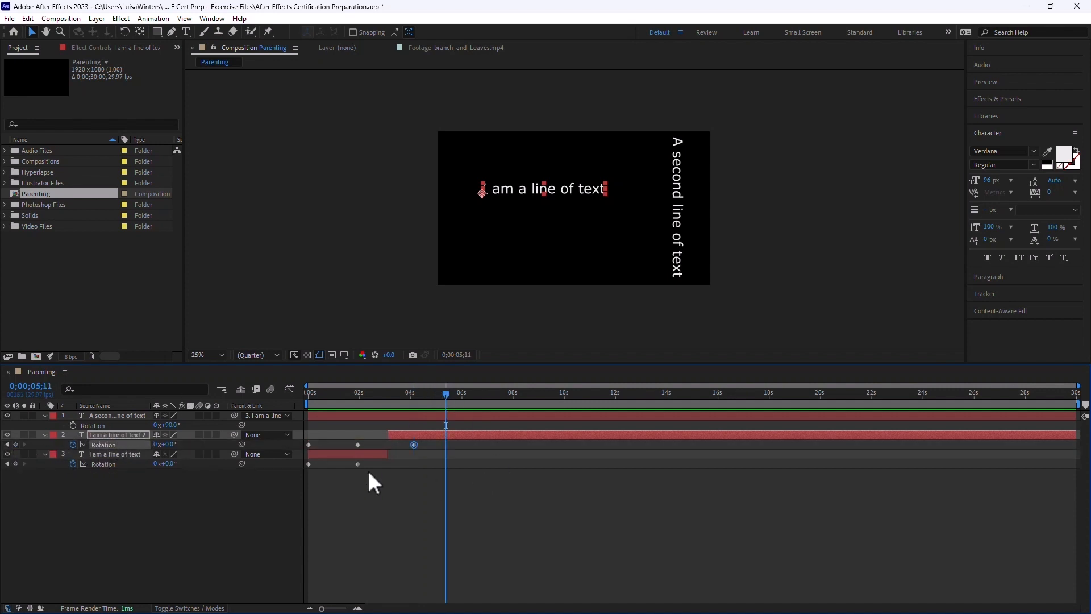
{"action": "left_click_drag", "start_coordinate": [169, 445], "coordinate": [366, 435]}
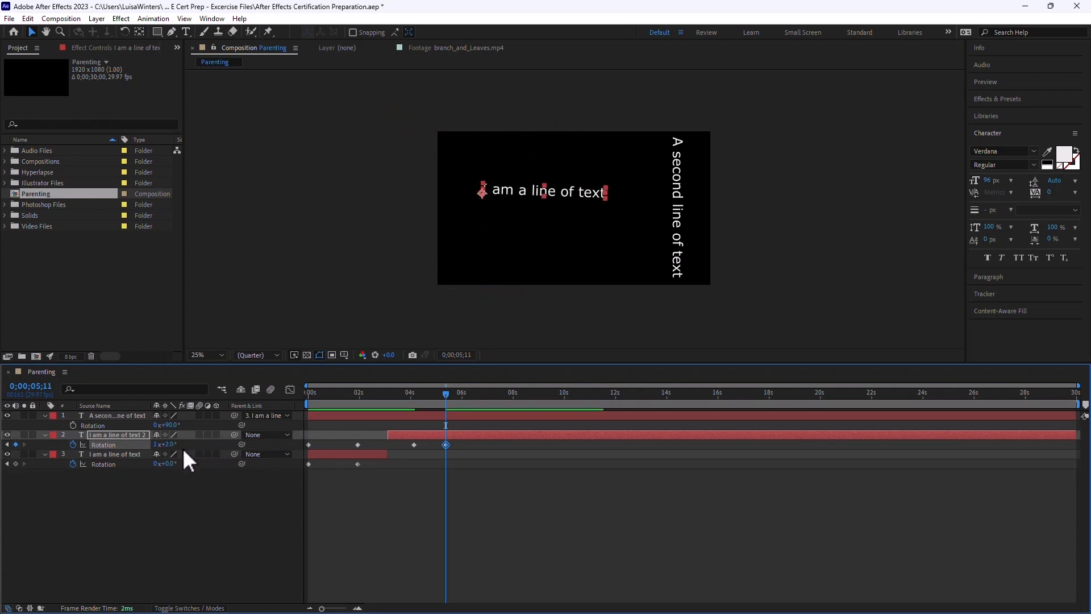
{"action": "key", "text": "Return"}
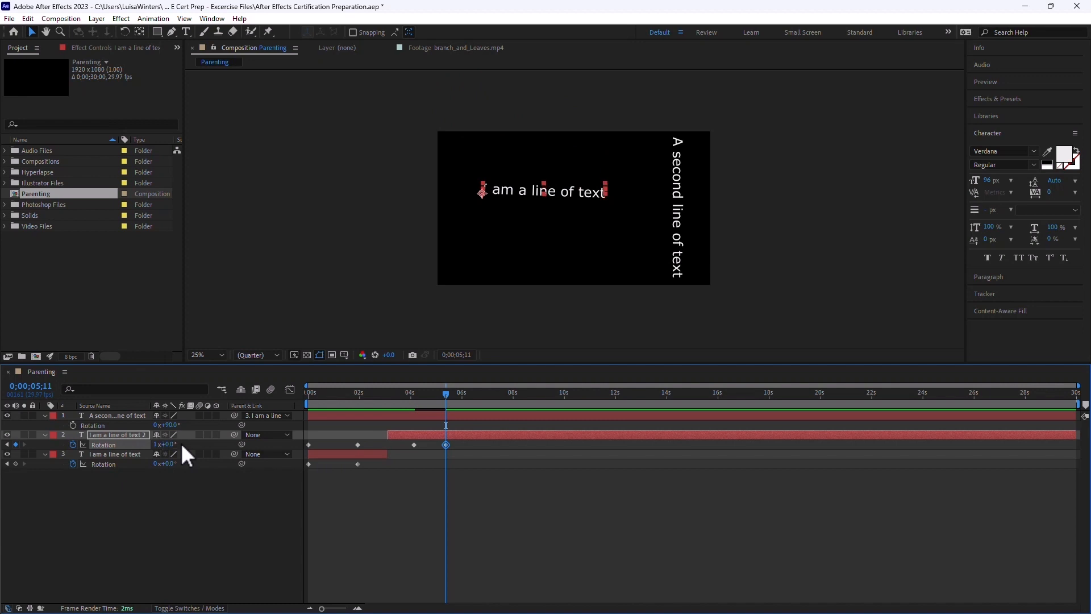
Preview the Parenting composition to check how the child text follows the split parent layer.
{"action": "key", "text": "space"}
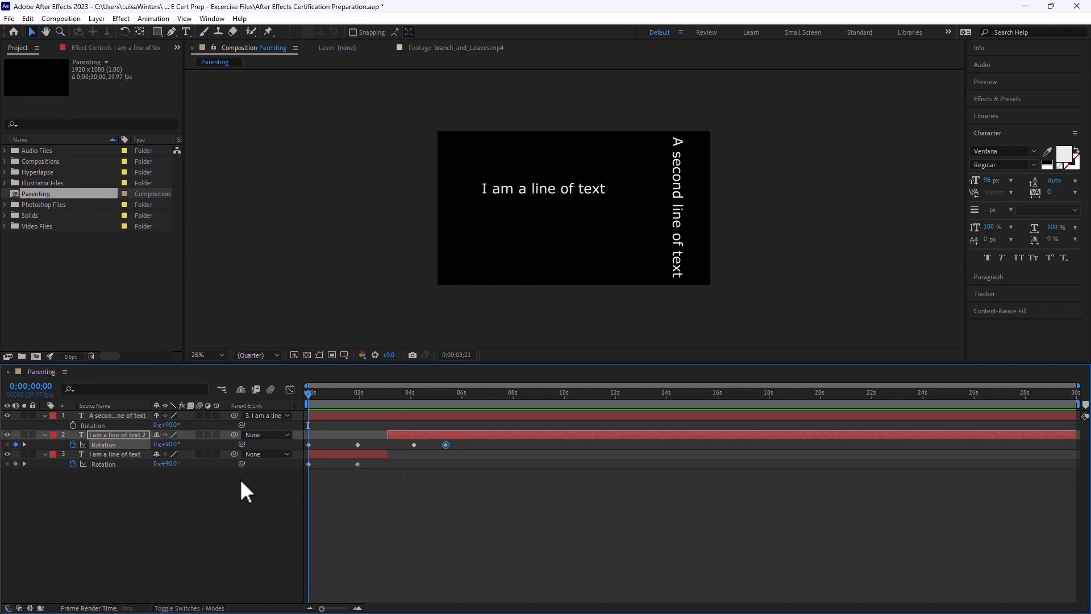
{"action": "key", "text": "space"}
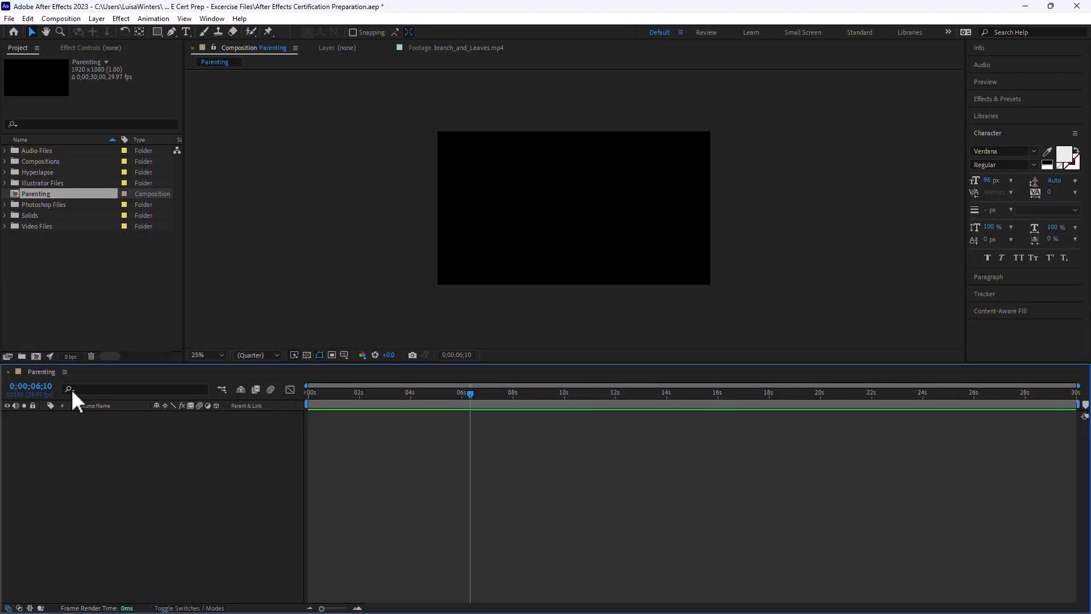
Create a full-frame 1920 x 1080 px solid layer in pure red, FF0000.
{"action": "key", "text": "ctrl+y"}
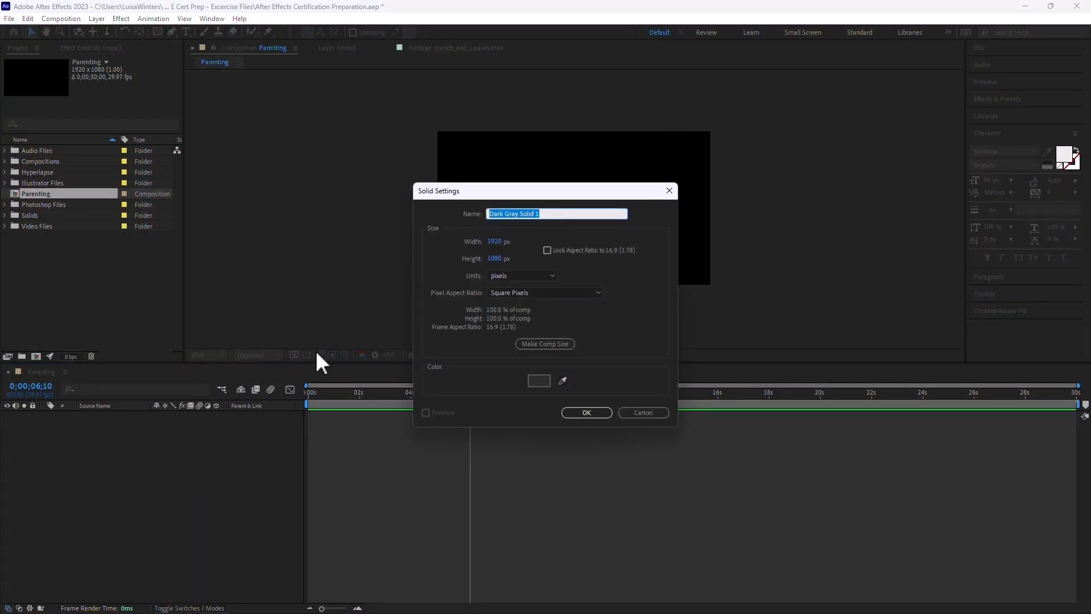
{"action": "left_click", "coordinate": [534, 381]}
{"action": "left_click_drag", "start_coordinate": [541, 265], "coordinate": [694, 233]}
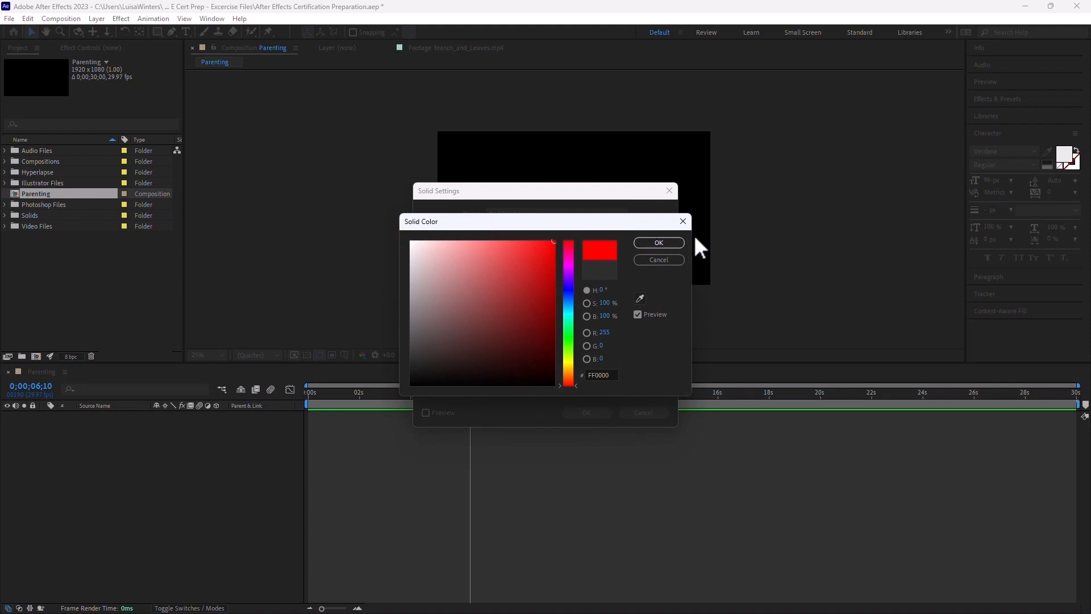
{"action": "left_click", "coordinate": [658, 243]}
{"action": "left_click", "coordinate": [593, 415]}
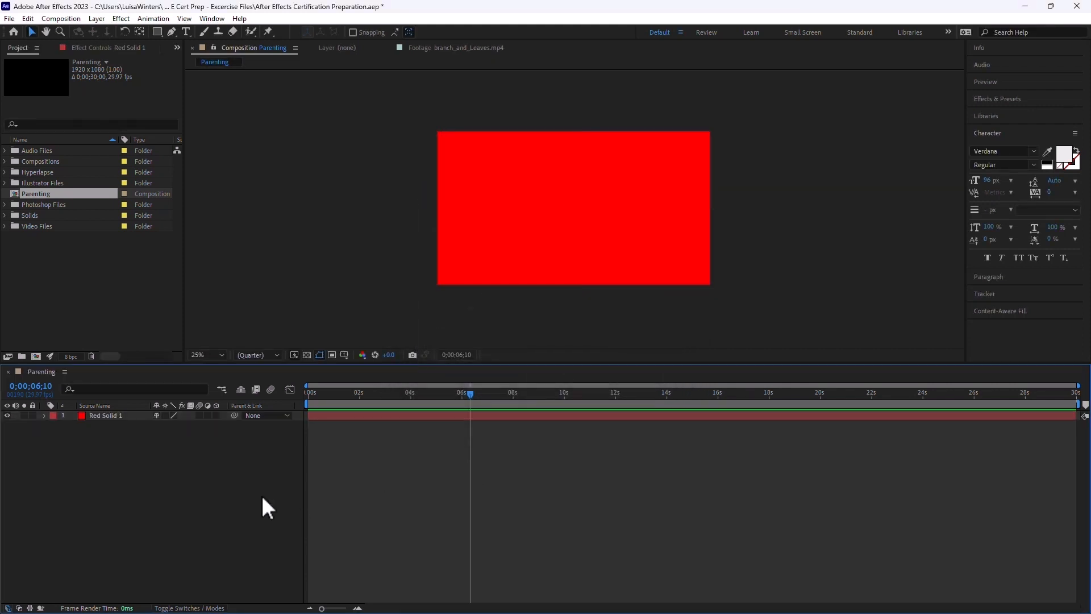
Draw a large star mask with the Star tool near the centre of the red solid.
{"action": "left_click", "coordinate": [132, 416]}
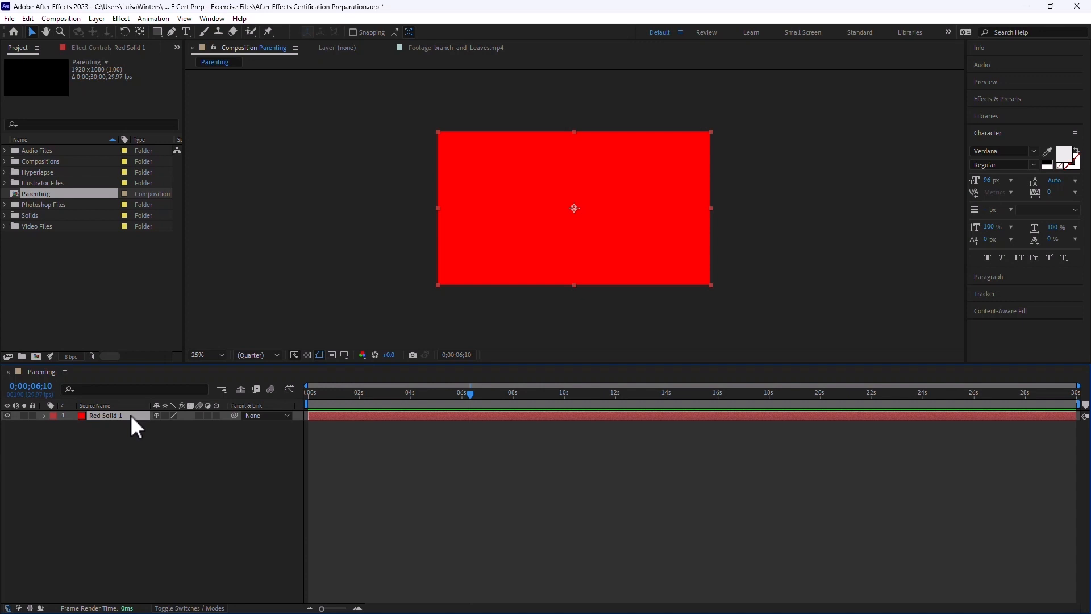
{"action": "left_click_drag", "start_coordinate": [373, 396], "coordinate": [411, 388]}
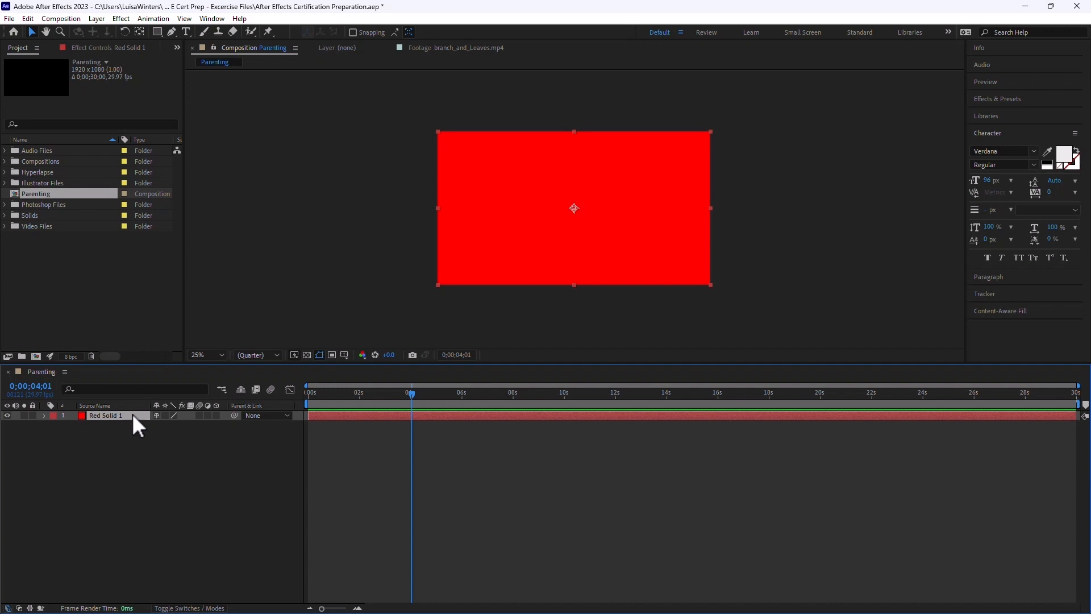
{"action": "left_click_drag", "start_coordinate": [158, 32], "coordinate": [229, 82]}
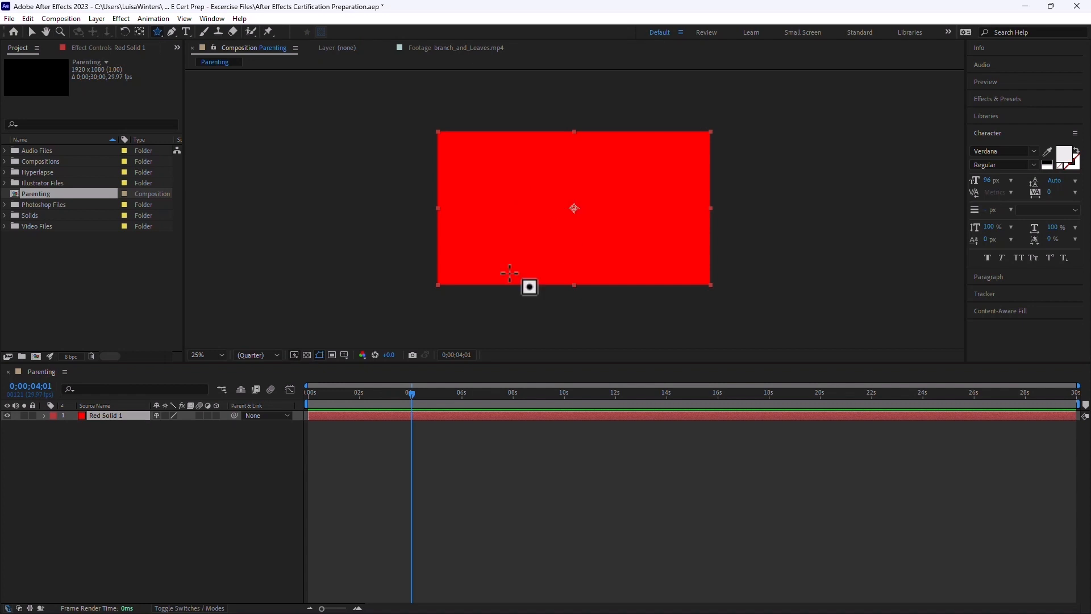
{"action": "left_click", "coordinate": [149, 475]}
{"action": "left_click", "coordinate": [127, 421]}
{"action": "left_click_drag", "start_coordinate": [555, 194], "coordinate": [607, 262]}
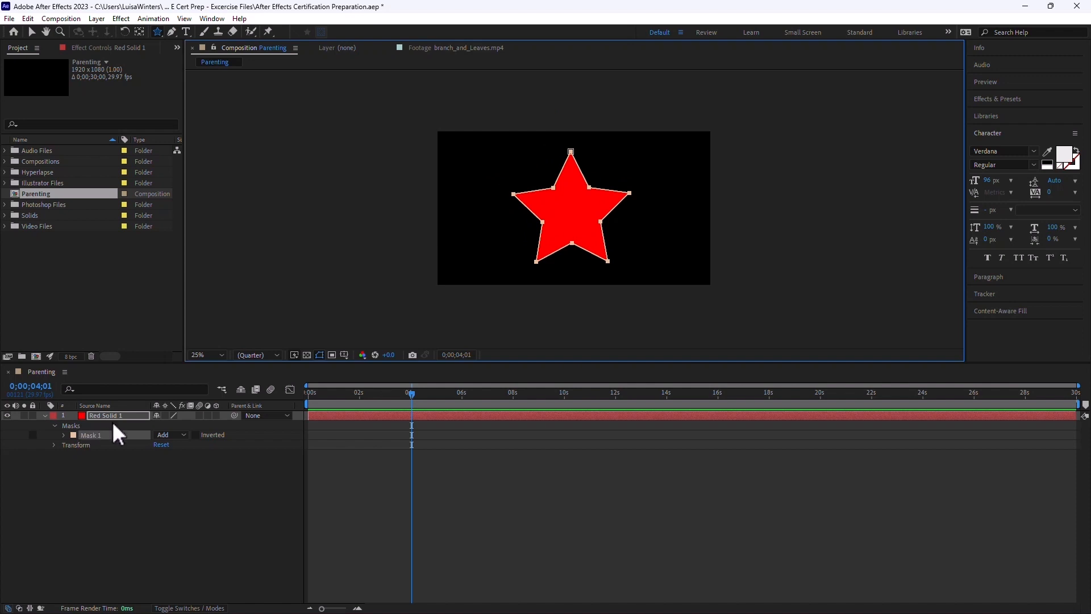
Reveal the star mask's Mask Path and set its first keyframe at 0;00;00;00.
{"action": "key", "text": "m"}
{"action": "left_click_drag", "start_coordinate": [359, 392], "coordinate": [302, 394]}
{"action": "left_click", "coordinate": [83, 435]}
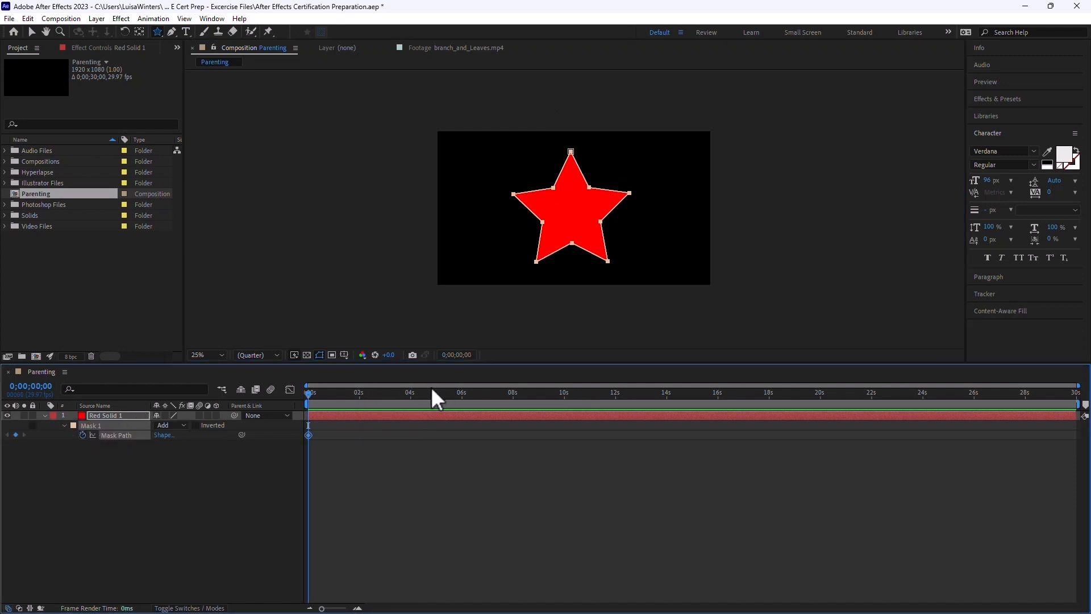
At 0;00;04;06, open the red solid for layer editing, target Mask 1, and replace the star with a large ellipse.
{"action": "left_click", "coordinate": [375, 394]}
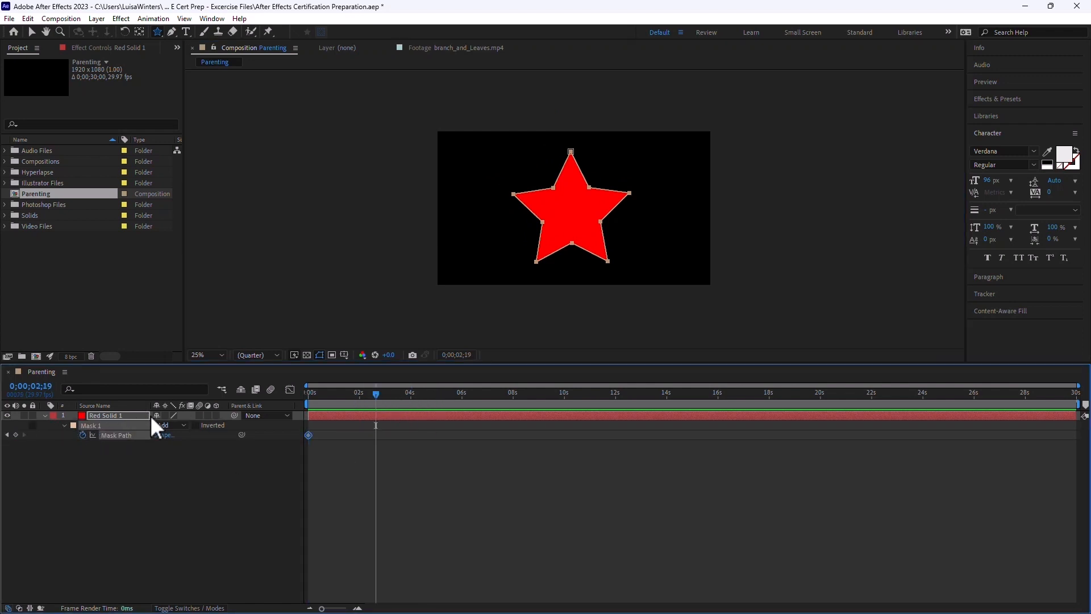
{"action": "left_click_drag", "start_coordinate": [377, 394], "coordinate": [416, 395]}
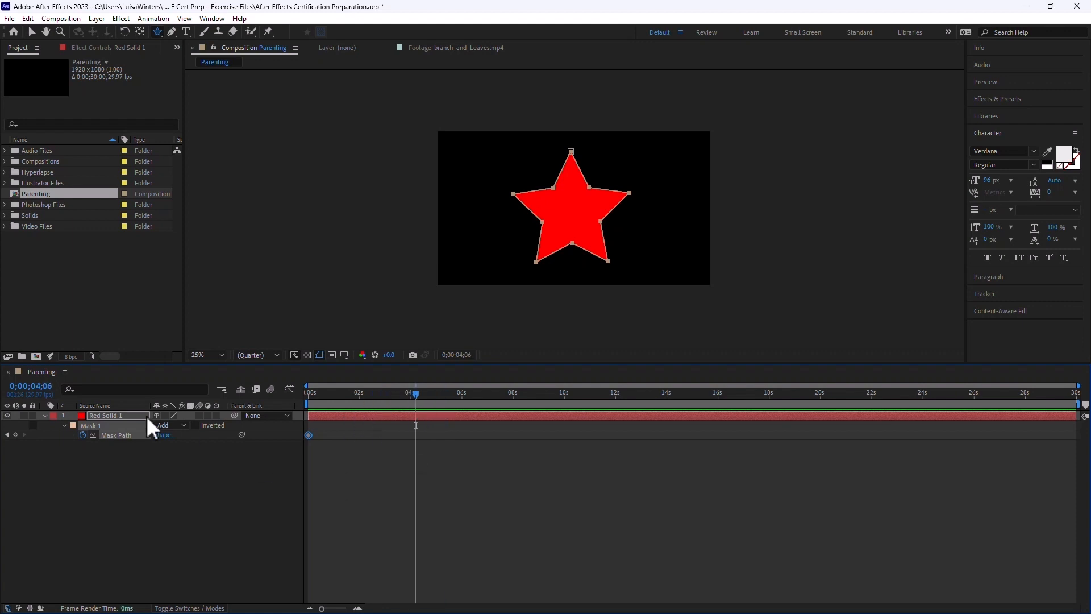
{"action": "double_click", "coordinate": [110, 415]}
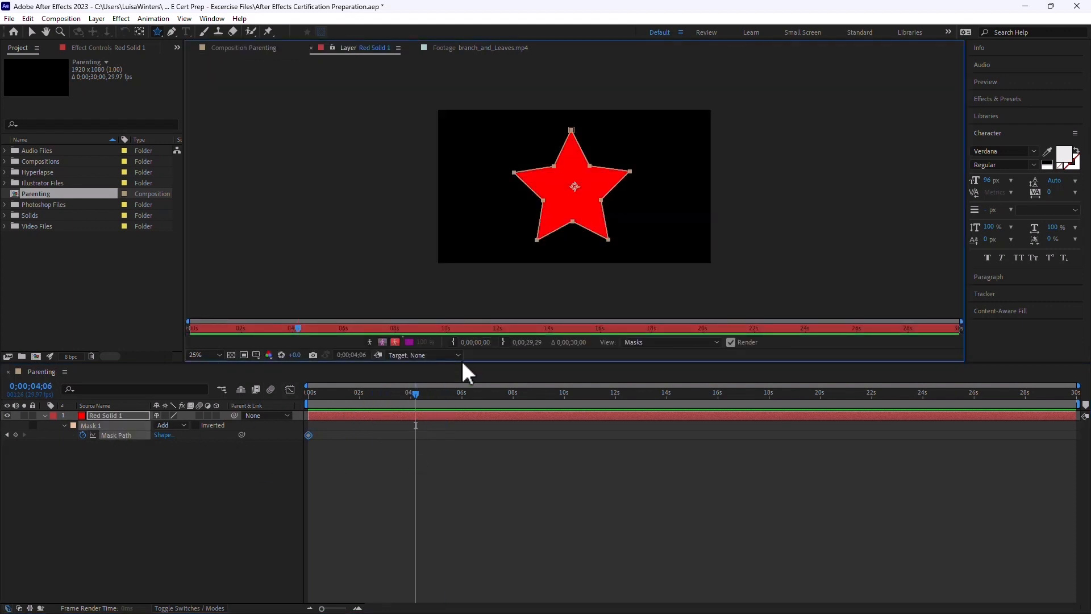
{"action": "left_click", "coordinate": [421, 355]}
{"action": "left_click", "coordinate": [435, 380]}
{"action": "left_click_drag", "start_coordinate": [159, 30], "coordinate": [226, 60]}
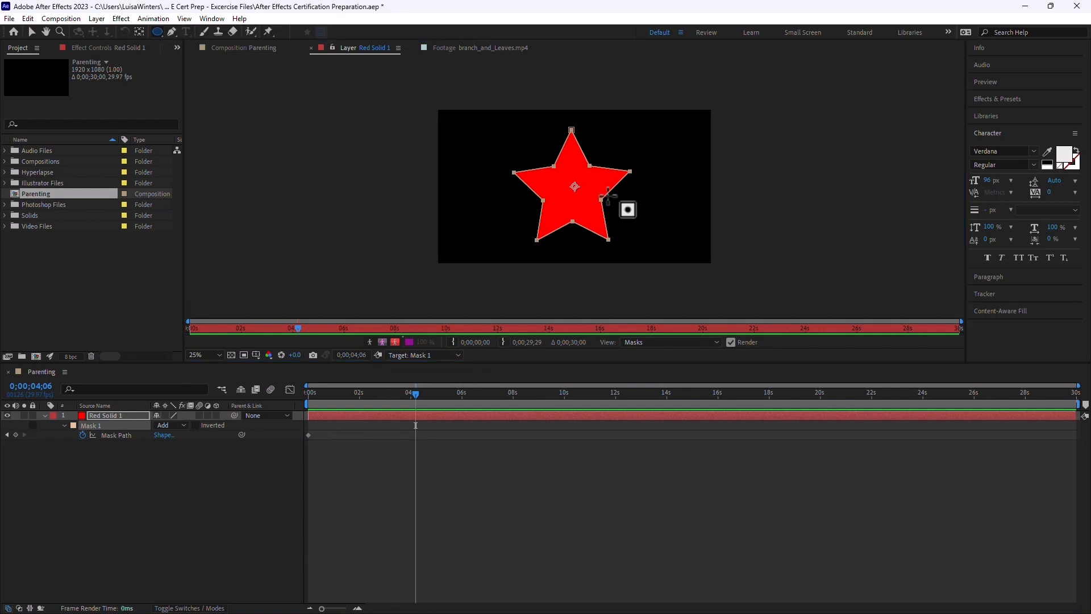
{"action": "left_click_drag", "start_coordinate": [537, 165], "coordinate": [639, 202]}
Scrub through the star-to-circle mask animation and return to the Parenting composition view.
{"action": "left_click_drag", "start_coordinate": [404, 397], "coordinate": [258, 408]}
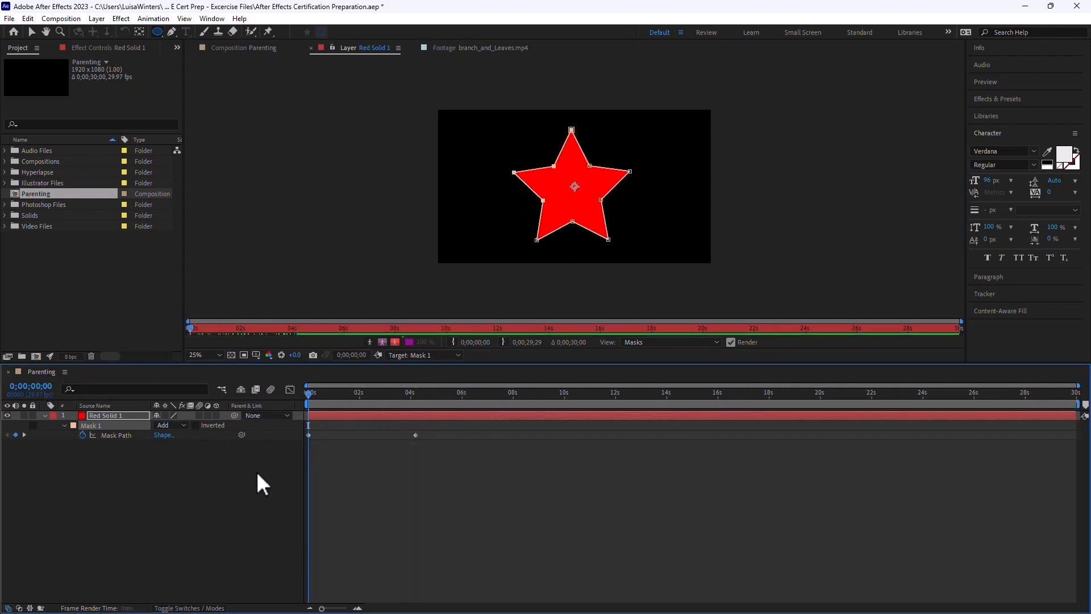
{"action": "left_click_drag", "start_coordinate": [315, 402], "coordinate": [218, 413]}
{"action": "left_click", "coordinate": [244, 48]}
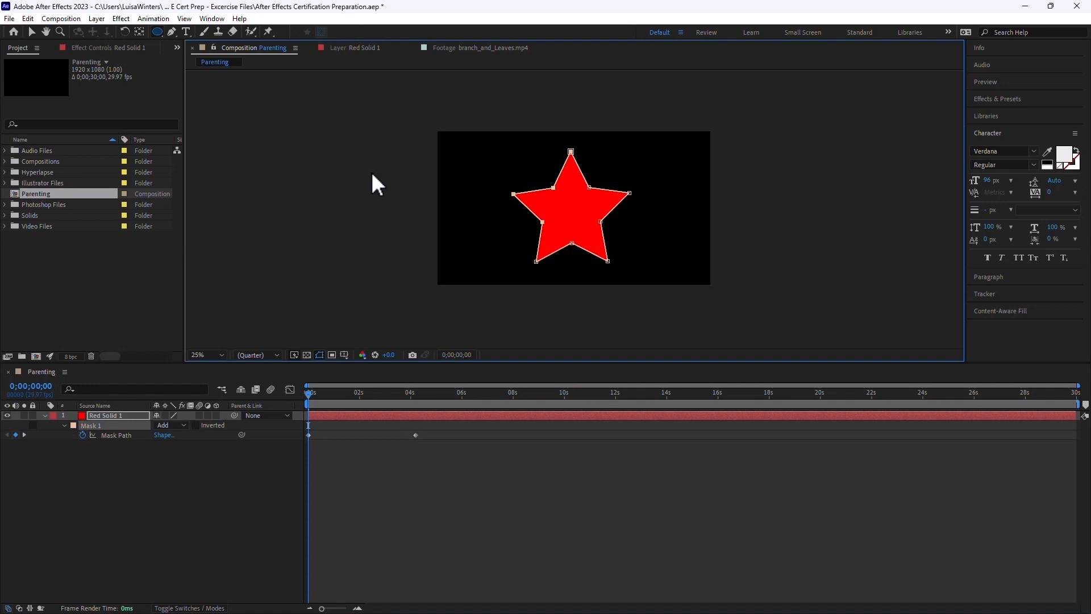
Split the red solid layer partway through the mask animation, at 0;00;02;03.
{"action": "left_click", "coordinate": [363, 394]}
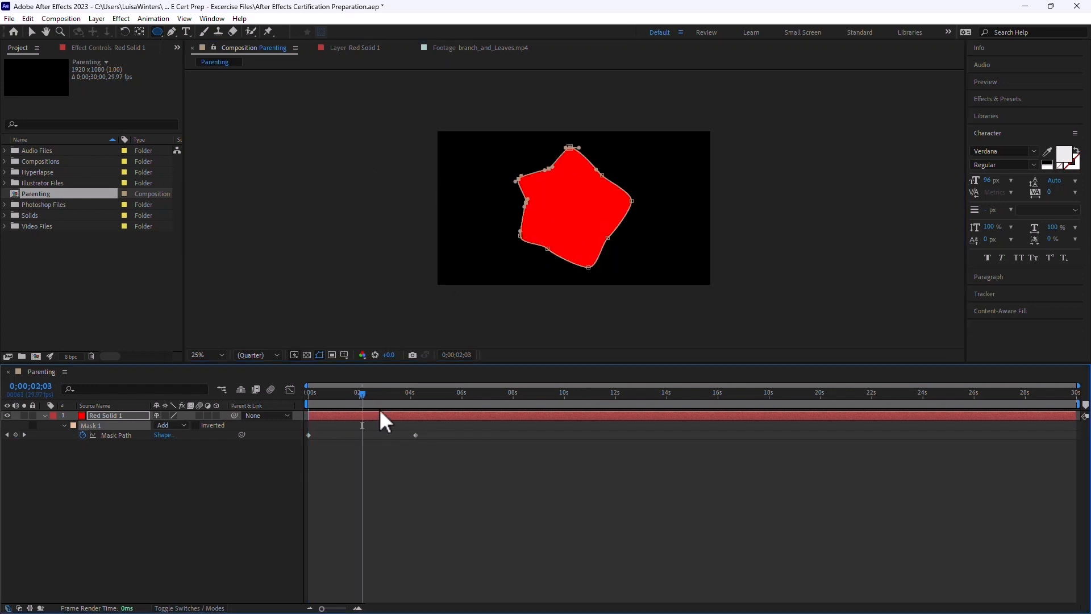
{"action": "left_click", "coordinate": [28, 19]}
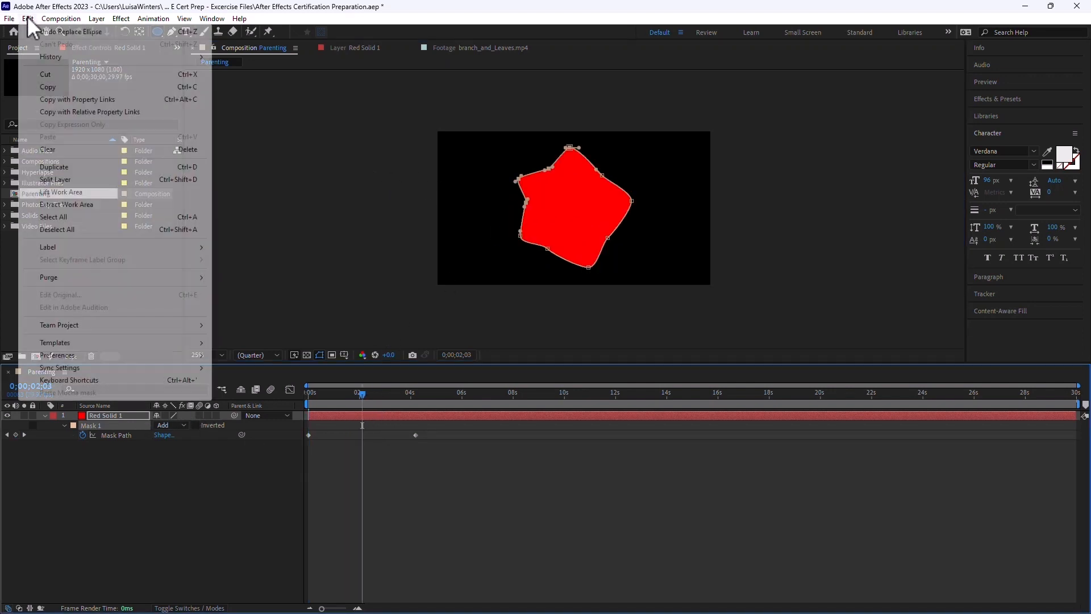
{"action": "left_click", "coordinate": [68, 180]}
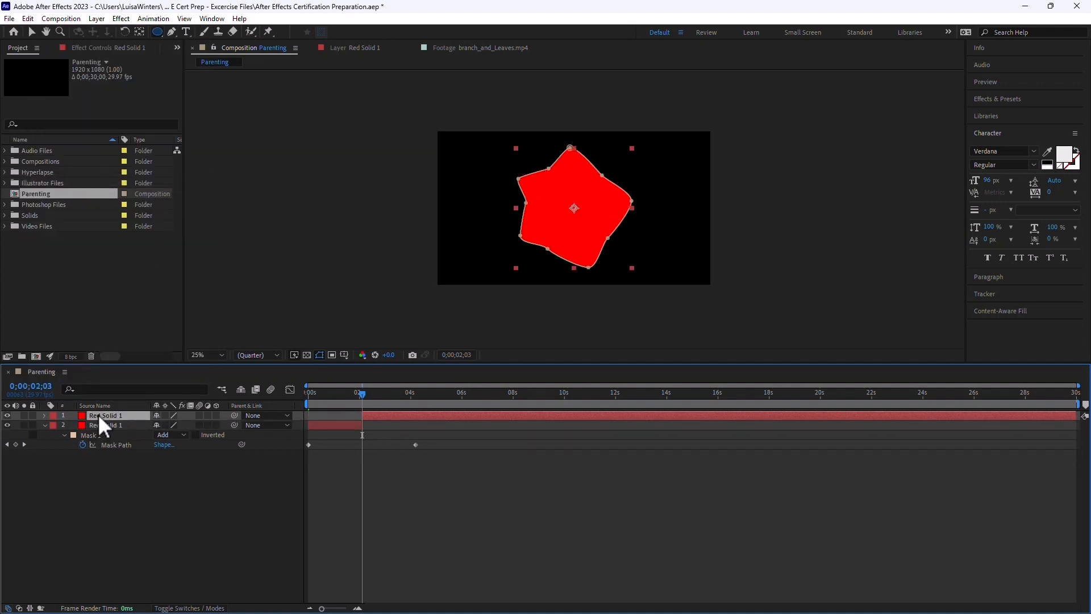
Recolour the second half of the split solid to royal blue, 0048FF, applying it as a new solid.
{"action": "left_click", "coordinate": [96, 18]}
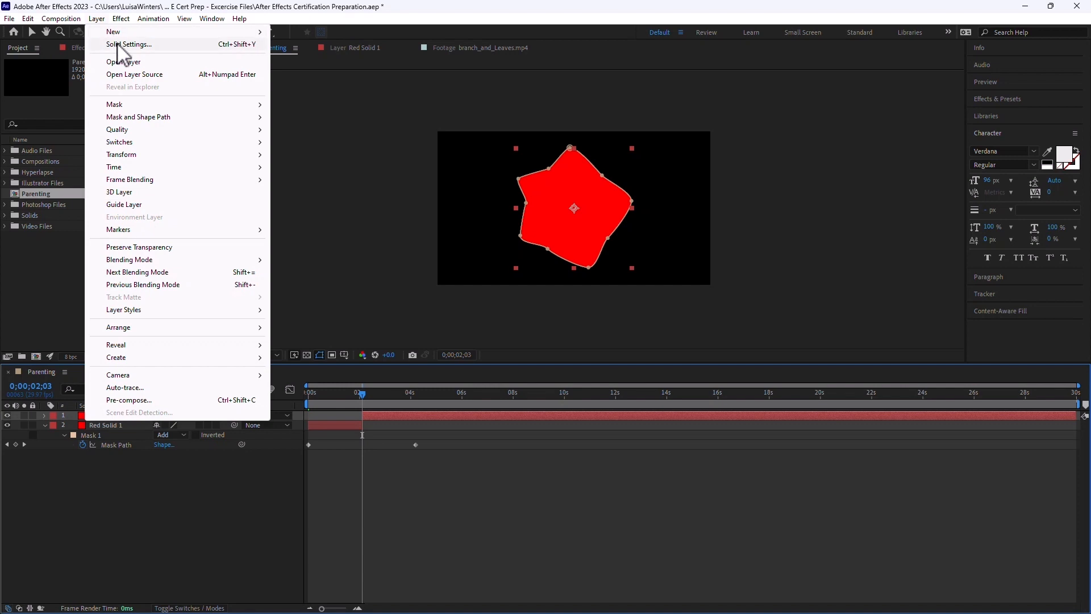
{"action": "left_click", "coordinate": [91, 43]}
{"action": "left_click", "coordinate": [547, 368]}
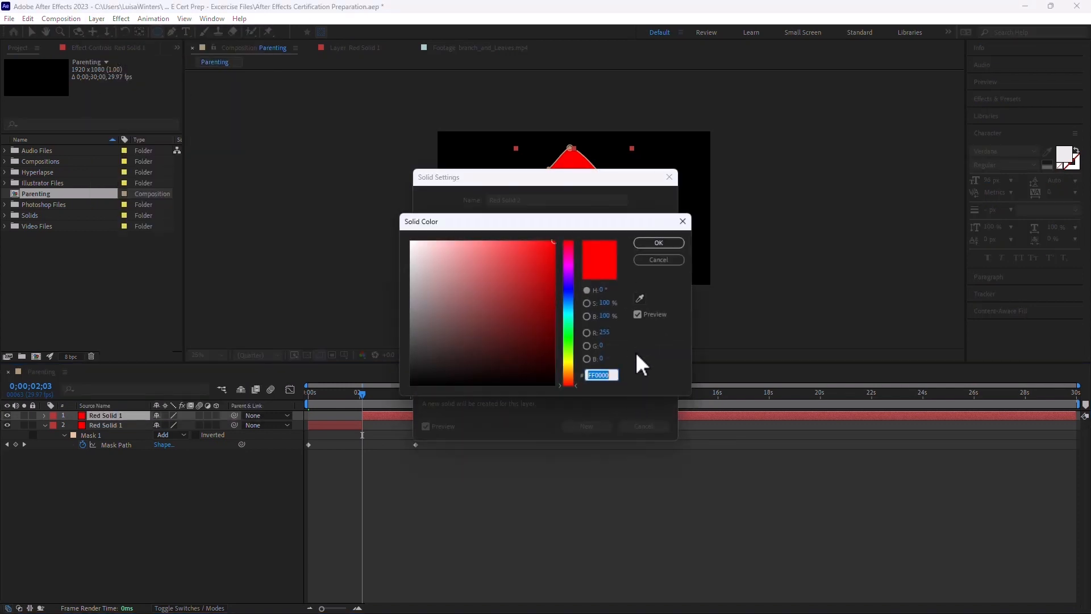
{"action": "left_click", "coordinate": [569, 296]}
{"action": "left_click", "coordinate": [658, 242]}
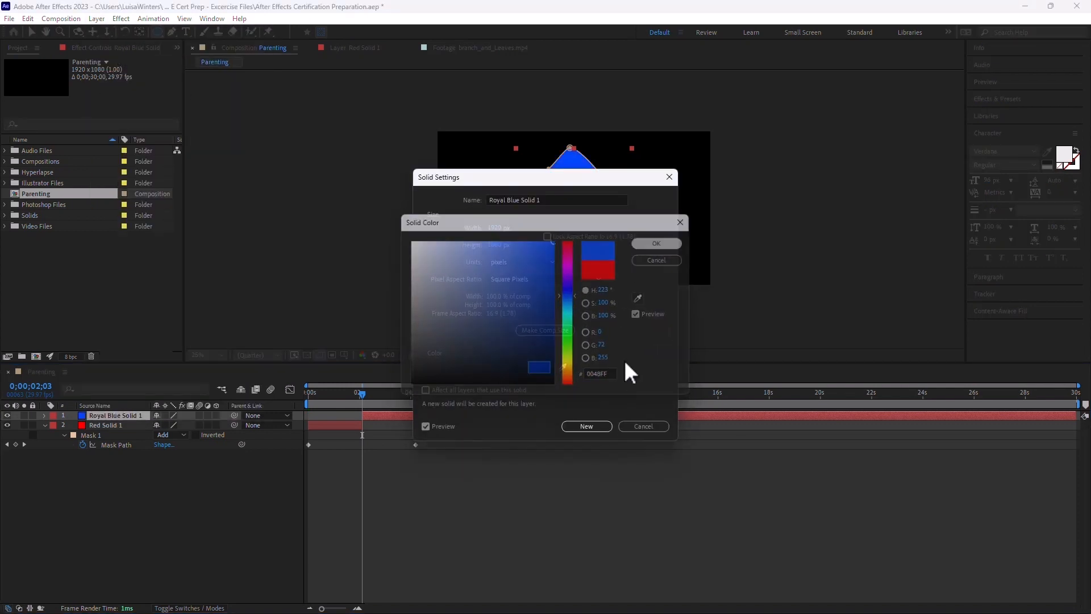
{"action": "left_click", "coordinate": [589, 426]}
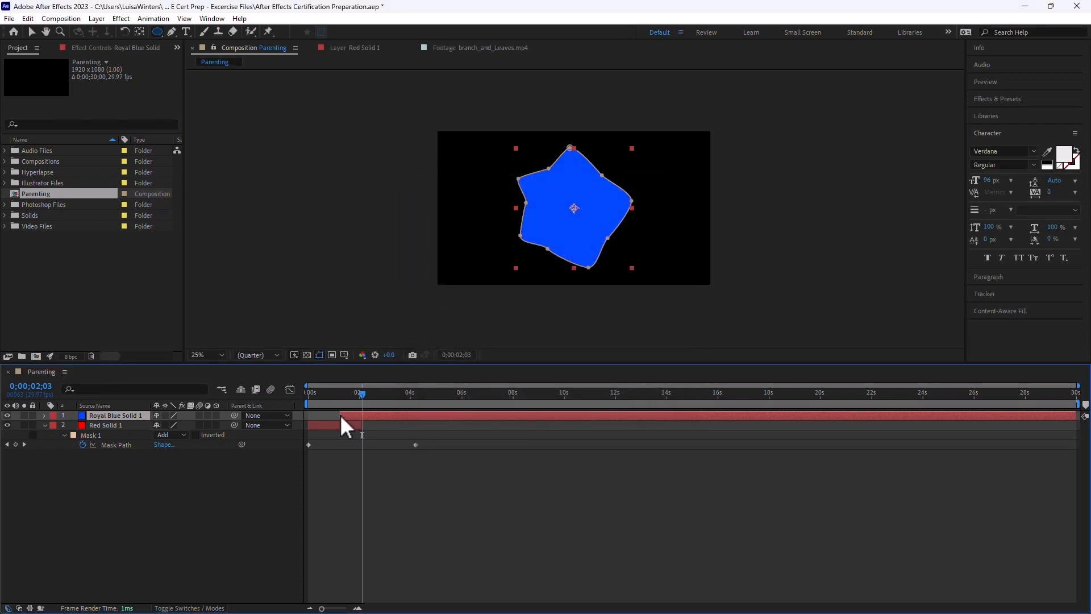
Fade in the blue solid with Opacity keyframes, 0% at 0;00;01;08 and 100% where the red layer ends.
{"action": "left_click_drag", "start_coordinate": [355, 393], "coordinate": [341, 392]}
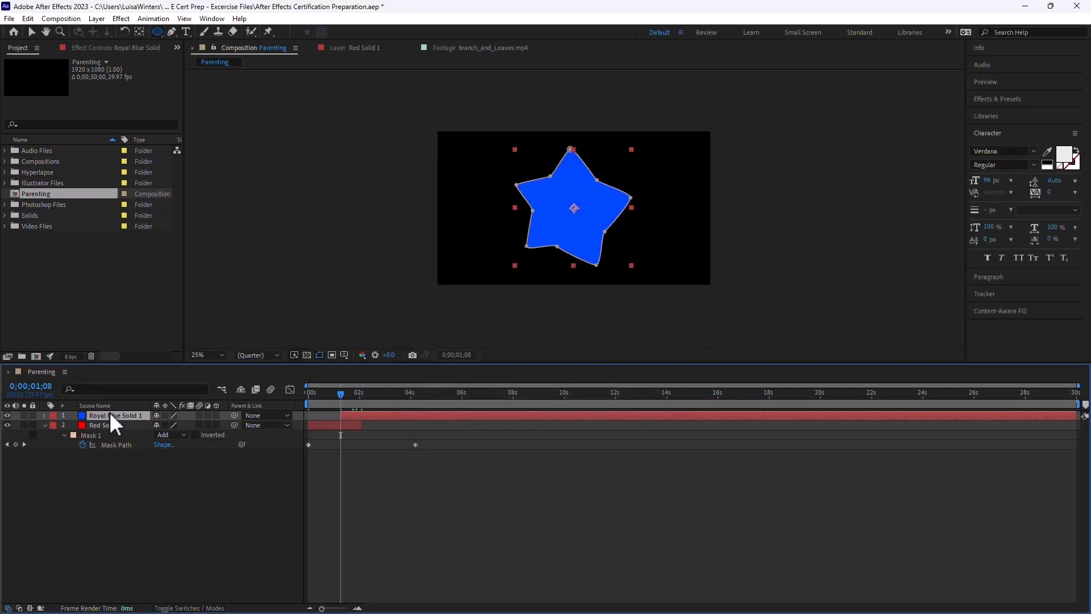
{"action": "key", "text": "alt+shift+t"}
{"action": "left_click_drag", "start_coordinate": [158, 424], "coordinate": [2, 519]}
{"action": "left_click_drag", "start_coordinate": [348, 391], "coordinate": [362, 389]}
{"action": "key", "text": "Caps_Lock"}
{"action": "key", "text": "Caps_Lock"}
{"action": "left_click_drag", "start_coordinate": [159, 425], "coordinate": [596, 452]}
Play and scrub the composition to check the red-to-blue fade during the mask morph.
{"action": "key", "text": "space"}
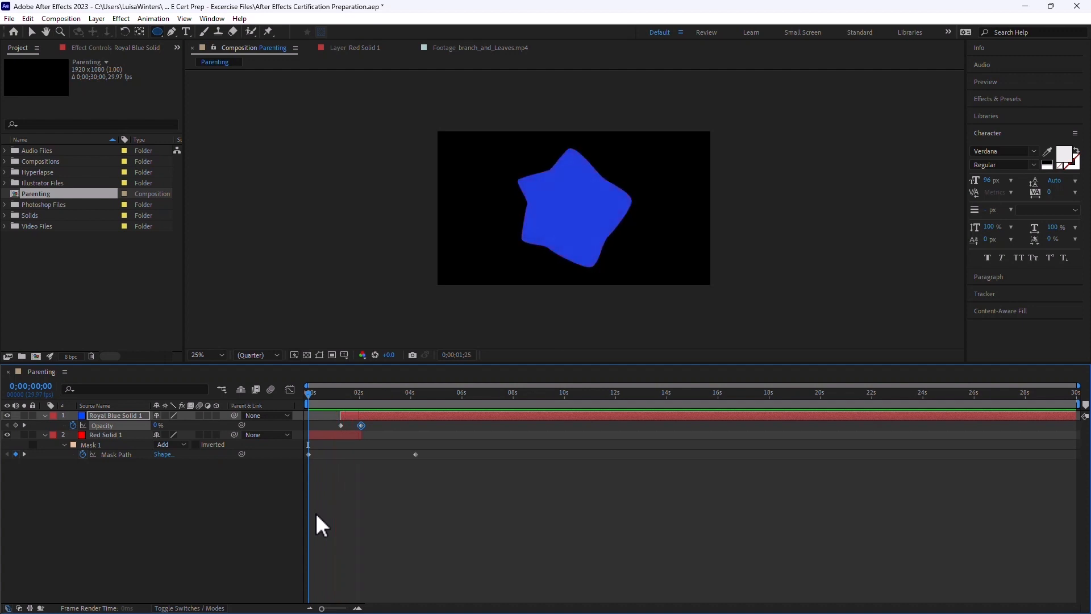
{"action": "left_click_drag", "start_coordinate": [337, 394], "coordinate": [150, 410]}
{"action": "left_click", "coordinate": [331, 481]}
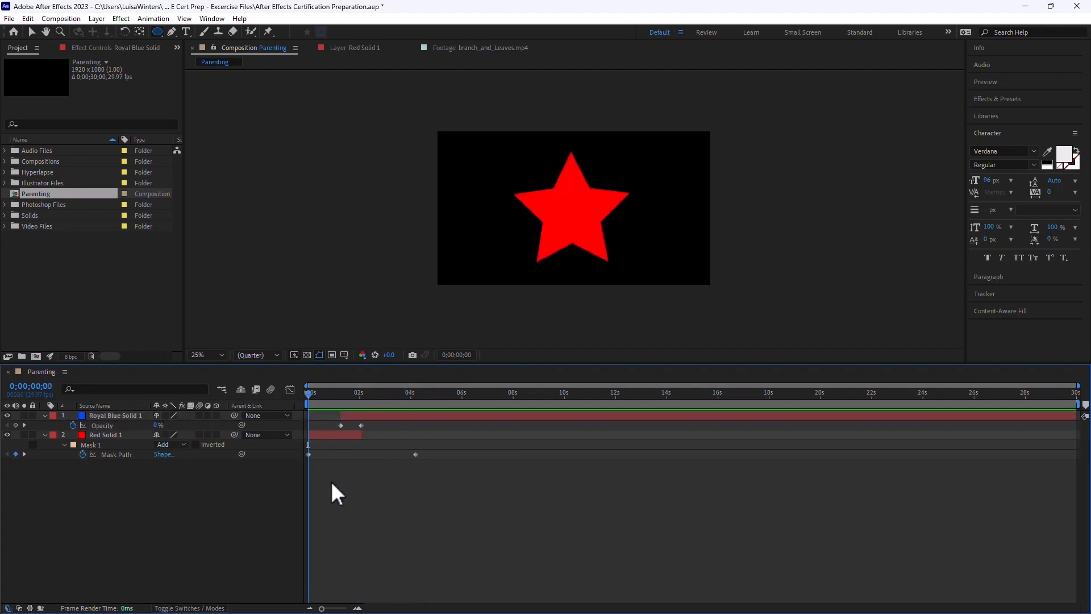
Select the blue solid at 0;00;05;29, review the Split Layer command and its shortcut, and deselect the layer.
{"action": "left_click", "coordinate": [461, 394]}
{"action": "left_click", "coordinate": [475, 415]}
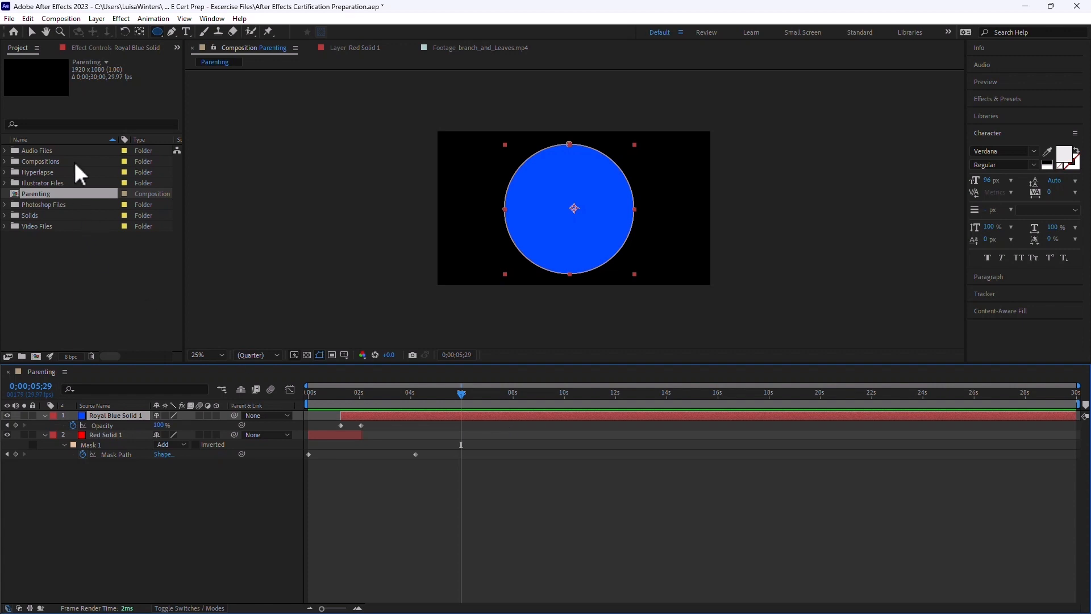
{"action": "left_click", "coordinate": [28, 18]}
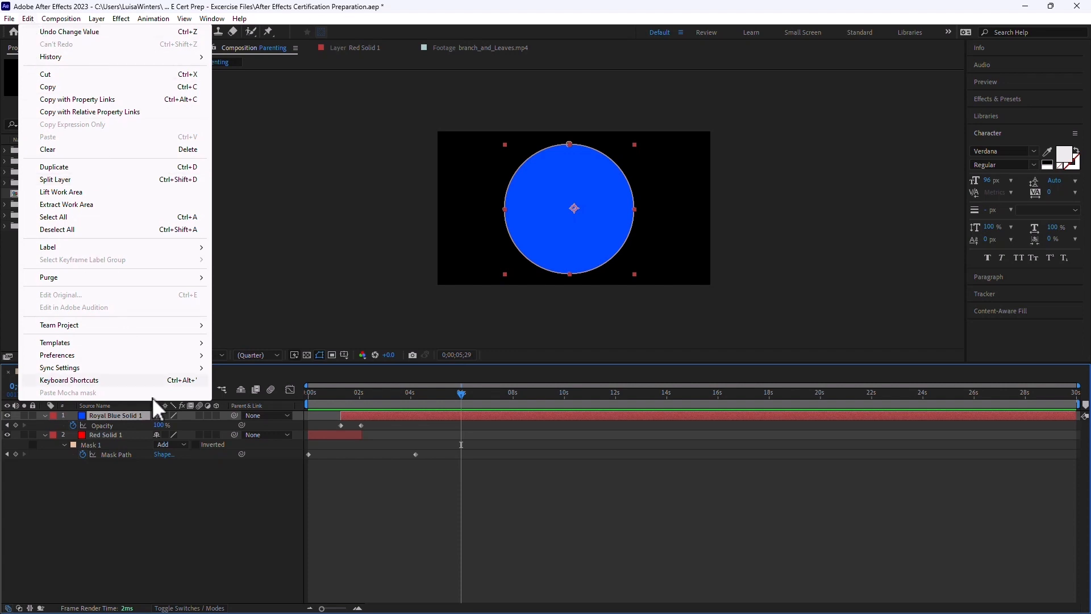
{"action": "left_click", "coordinate": [189, 534]}
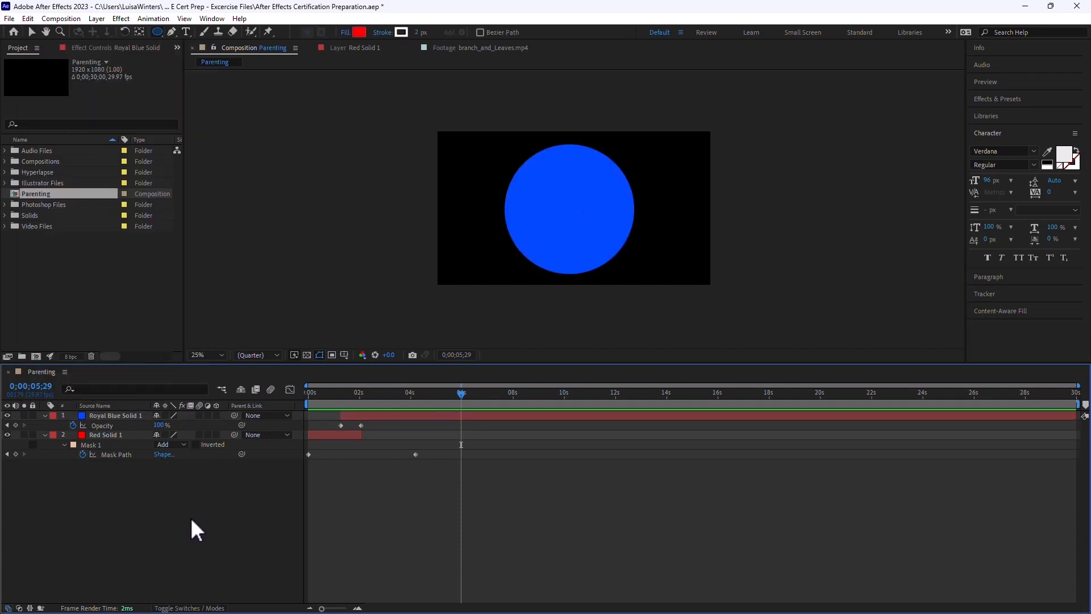